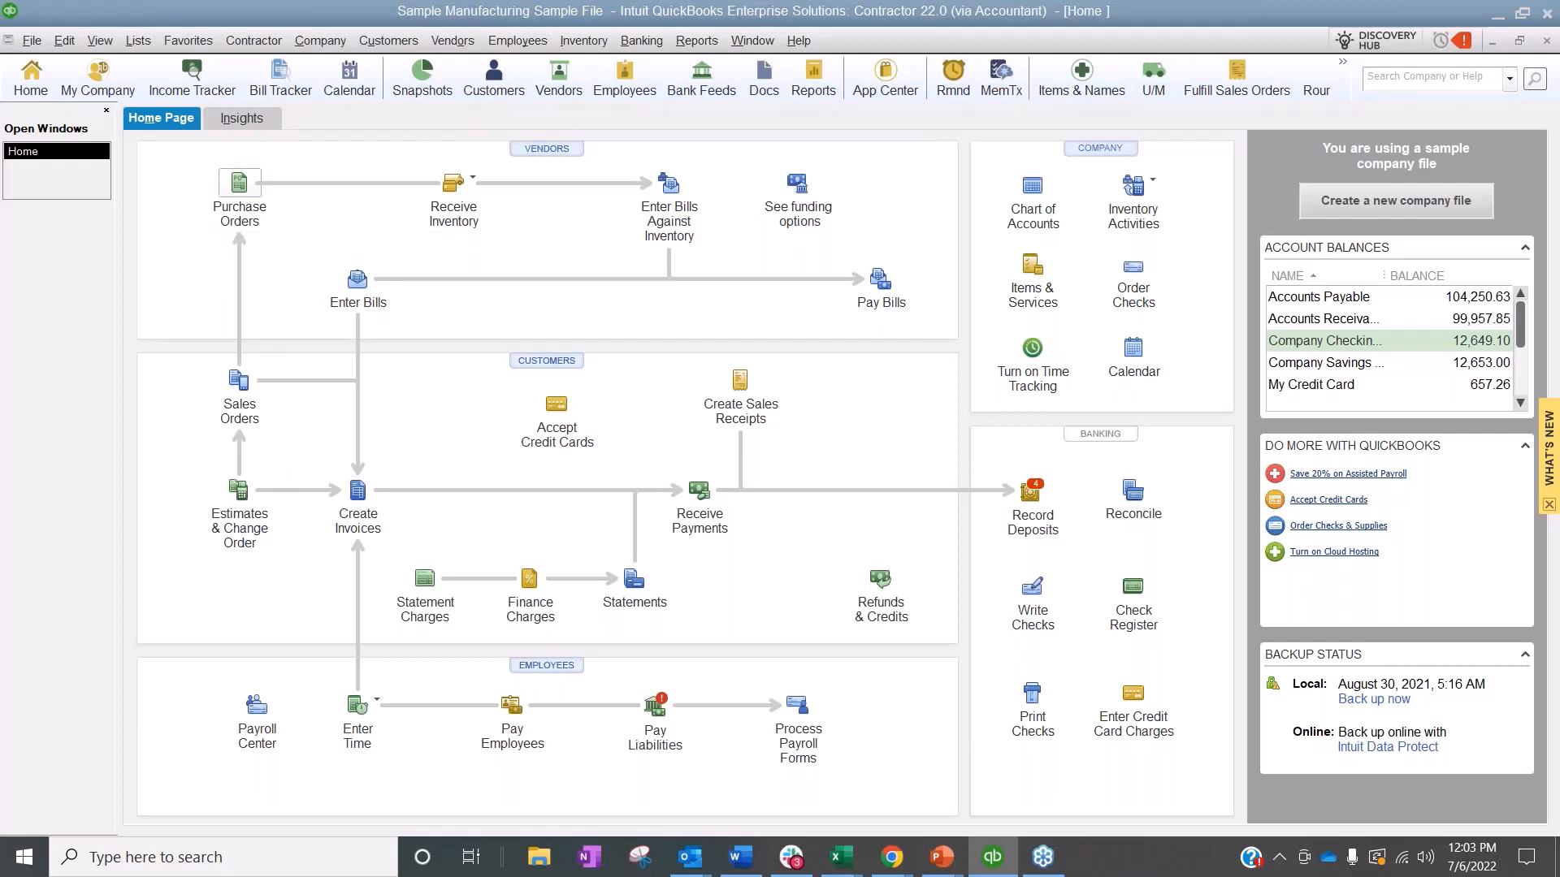
Start a new purchase order and view the items available for its first line.
left_click(239, 184)
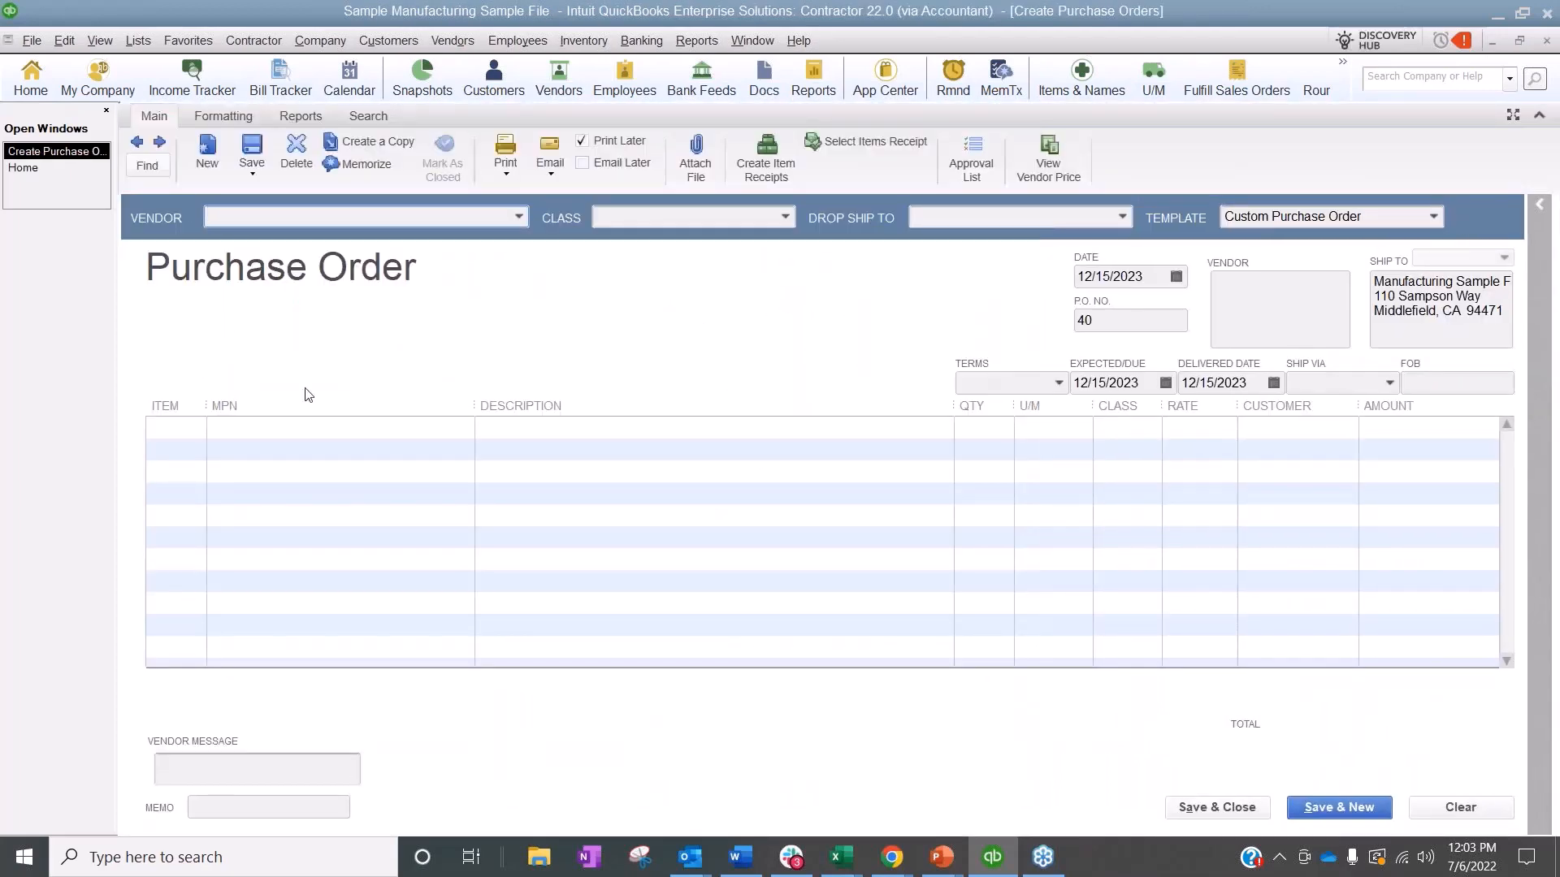
left_click(191, 429)
left_click(198, 429)
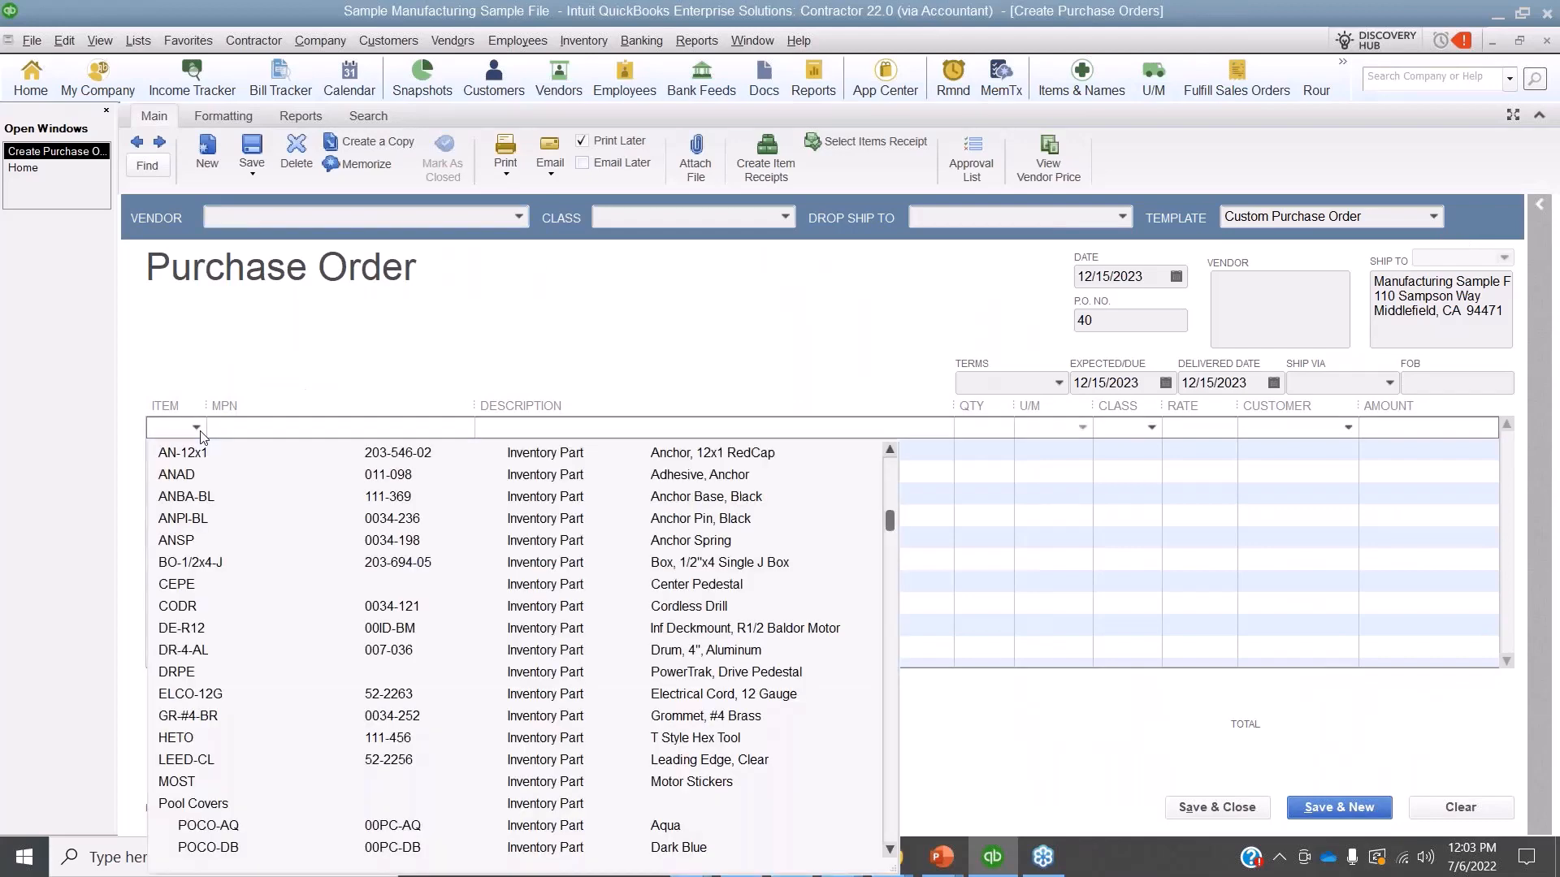
scroll(227, 500, "up", 2)
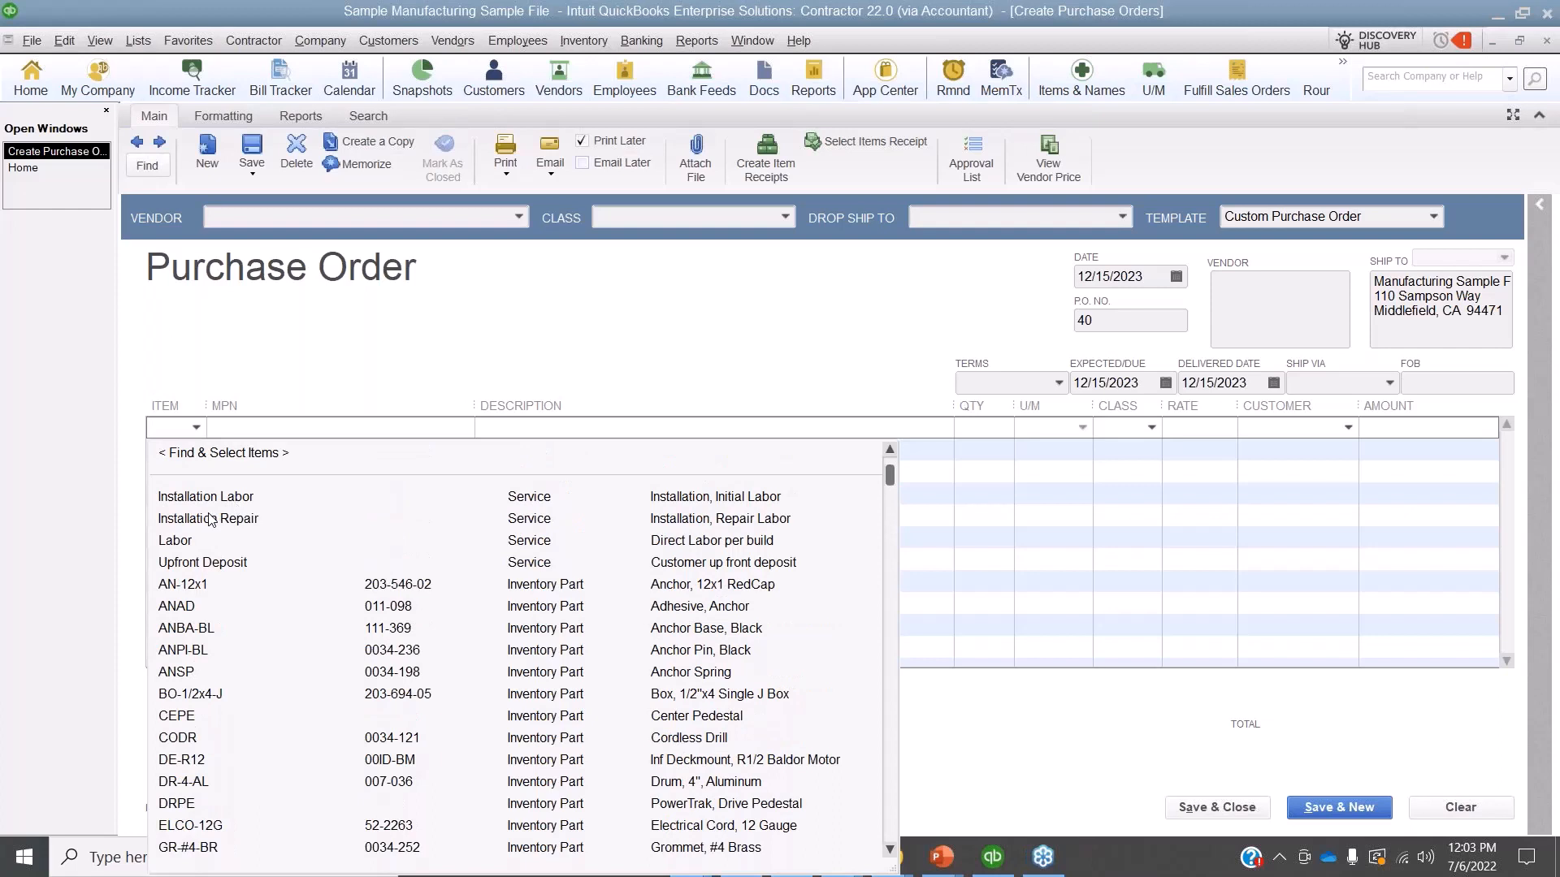
left_click(292, 367)
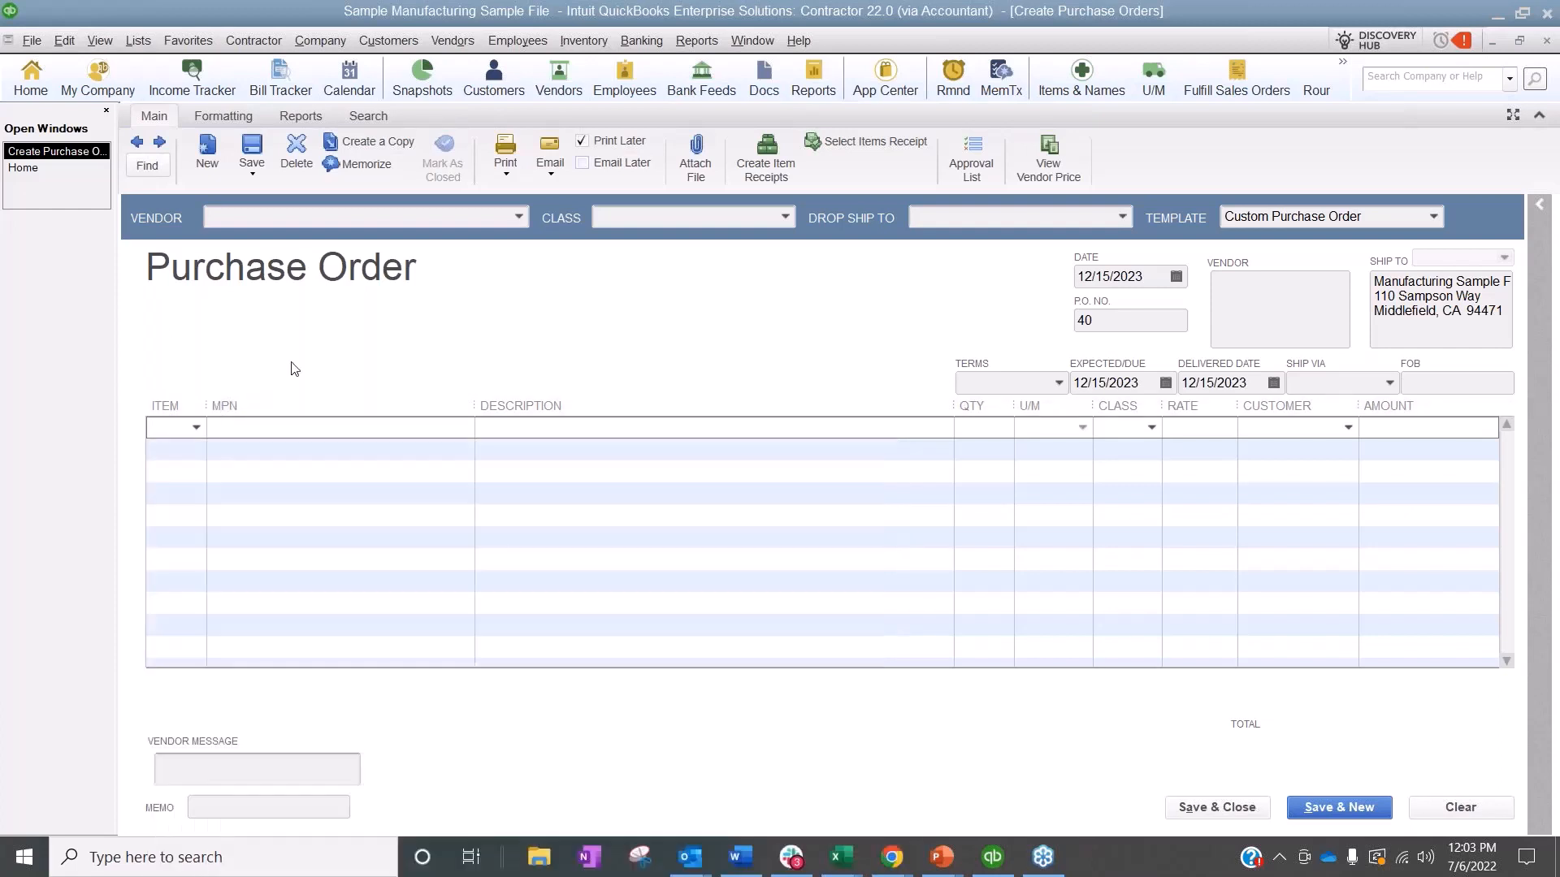
Open the Committed Costs by Job report.
left_click(696, 40)
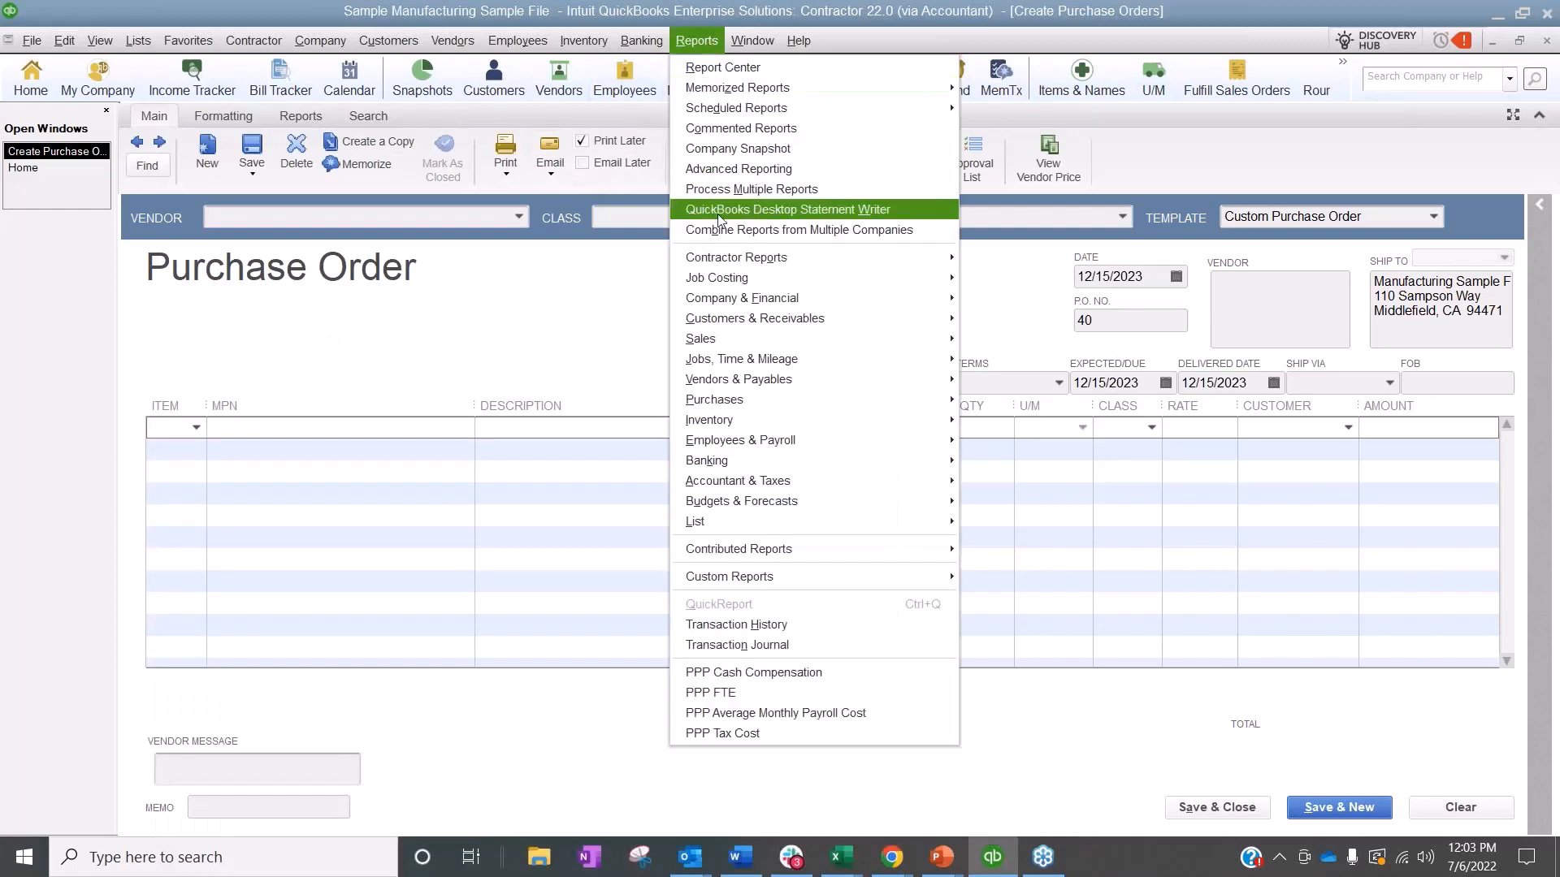
mouse_move(724, 280)
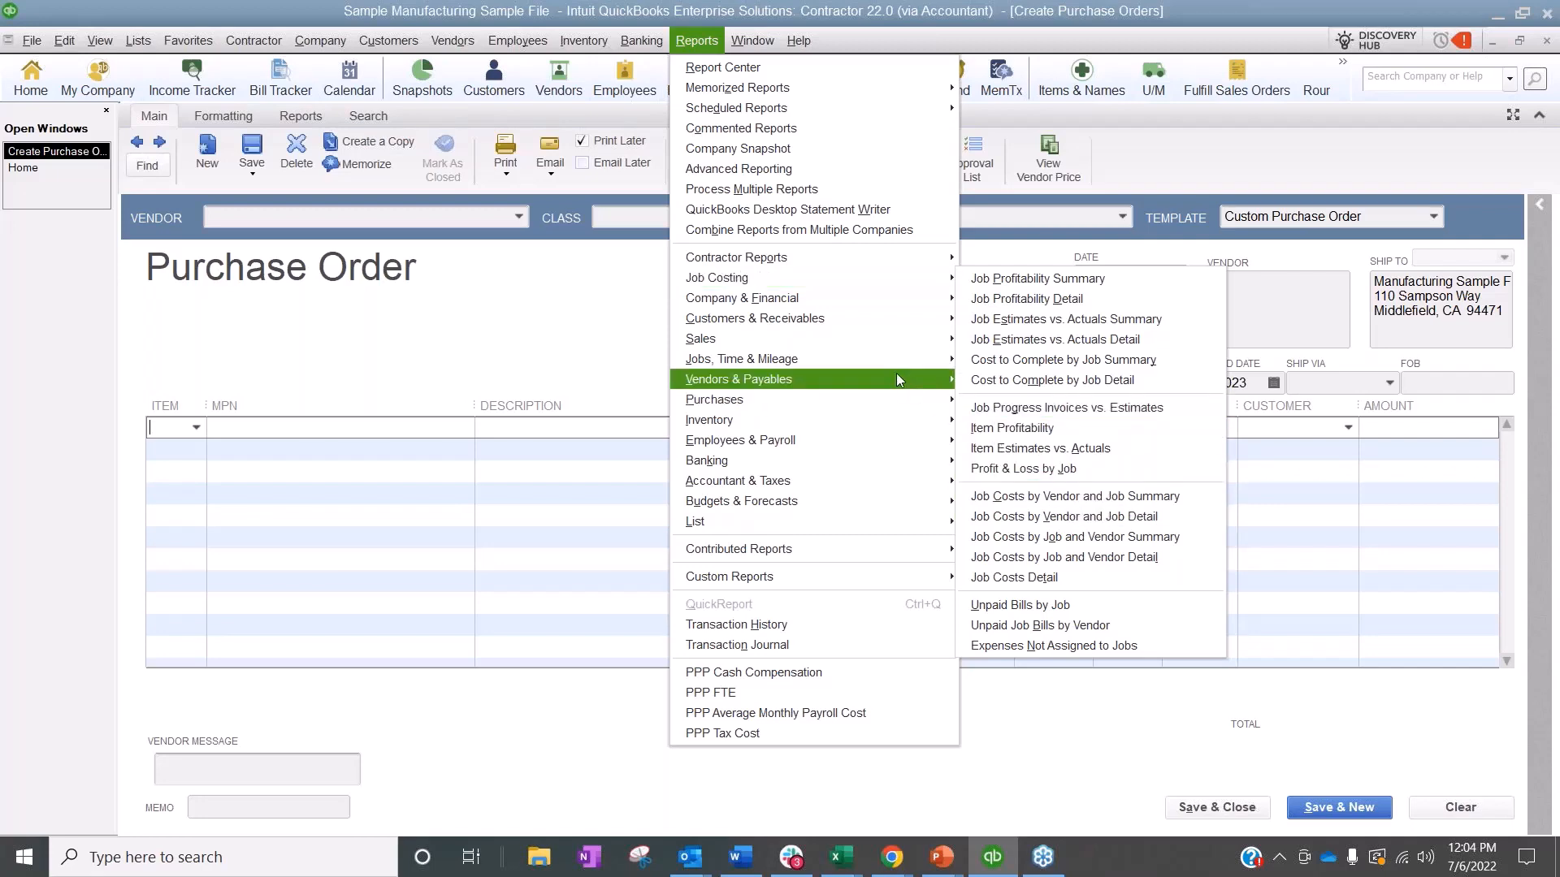
mouse_move(893, 371)
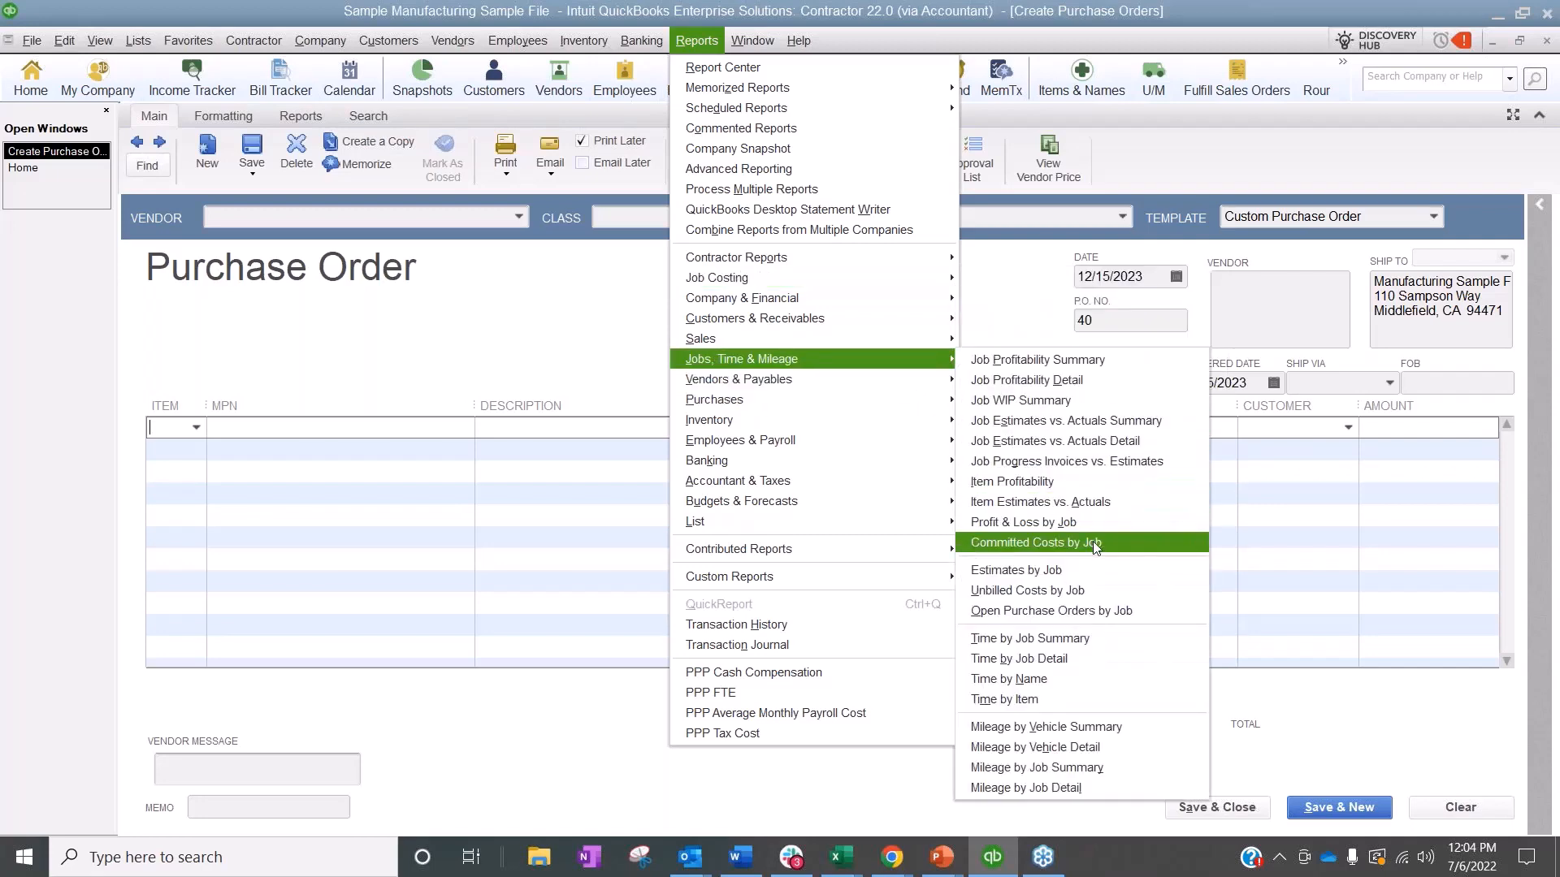
left_click(1118, 551)
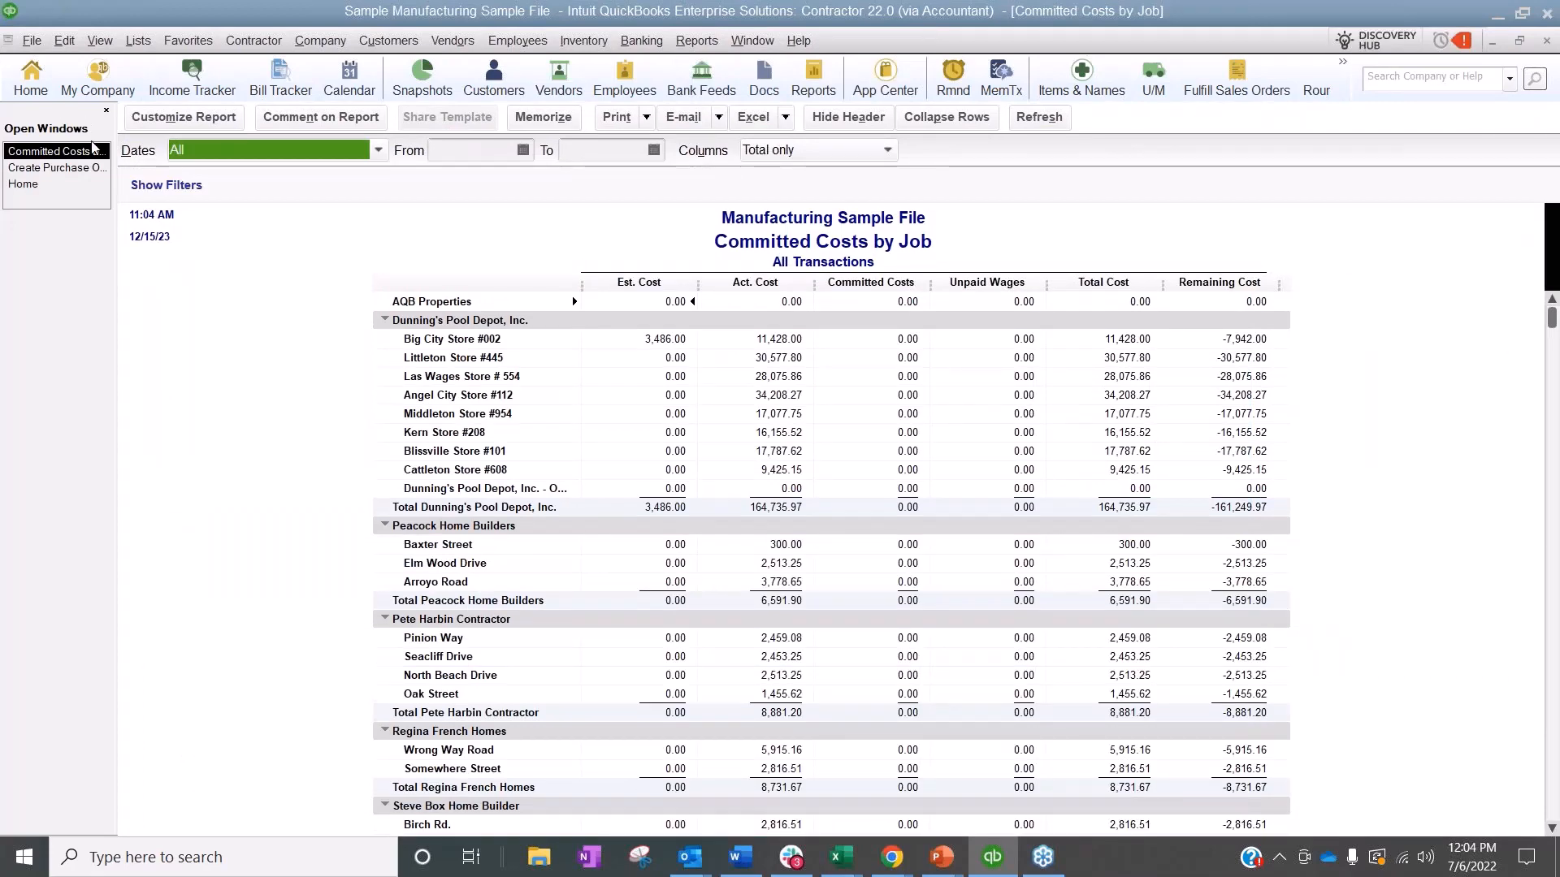
Return to the purchase order, widen the Item column and choose the ANPI-BL anchor pin for the first line.
left_click(69, 169)
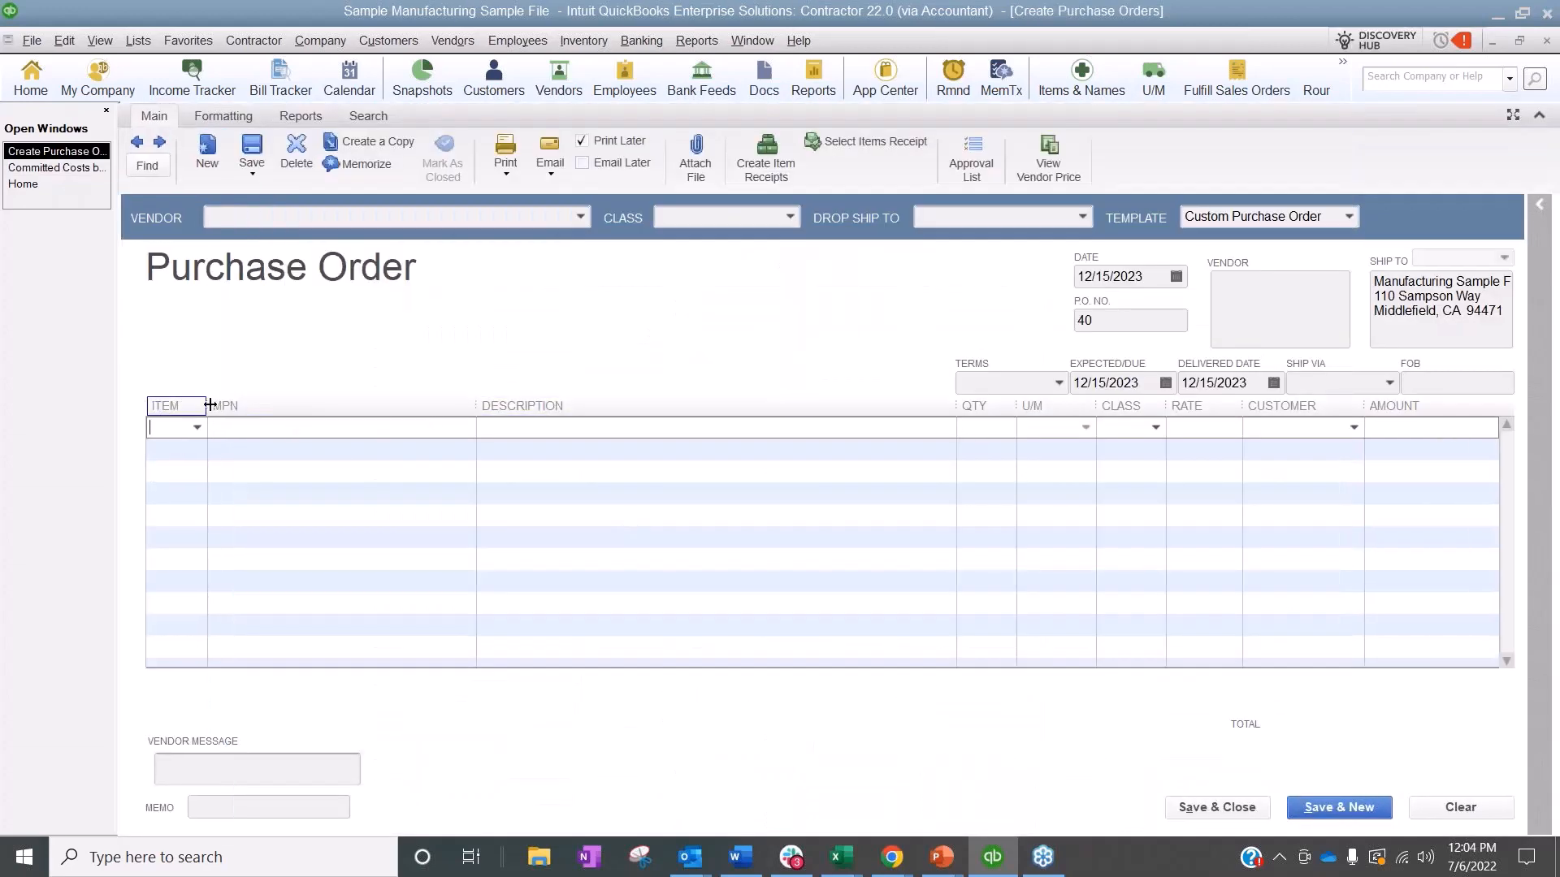
left_click_drag(208, 405, 341, 398)
left_click(329, 428)
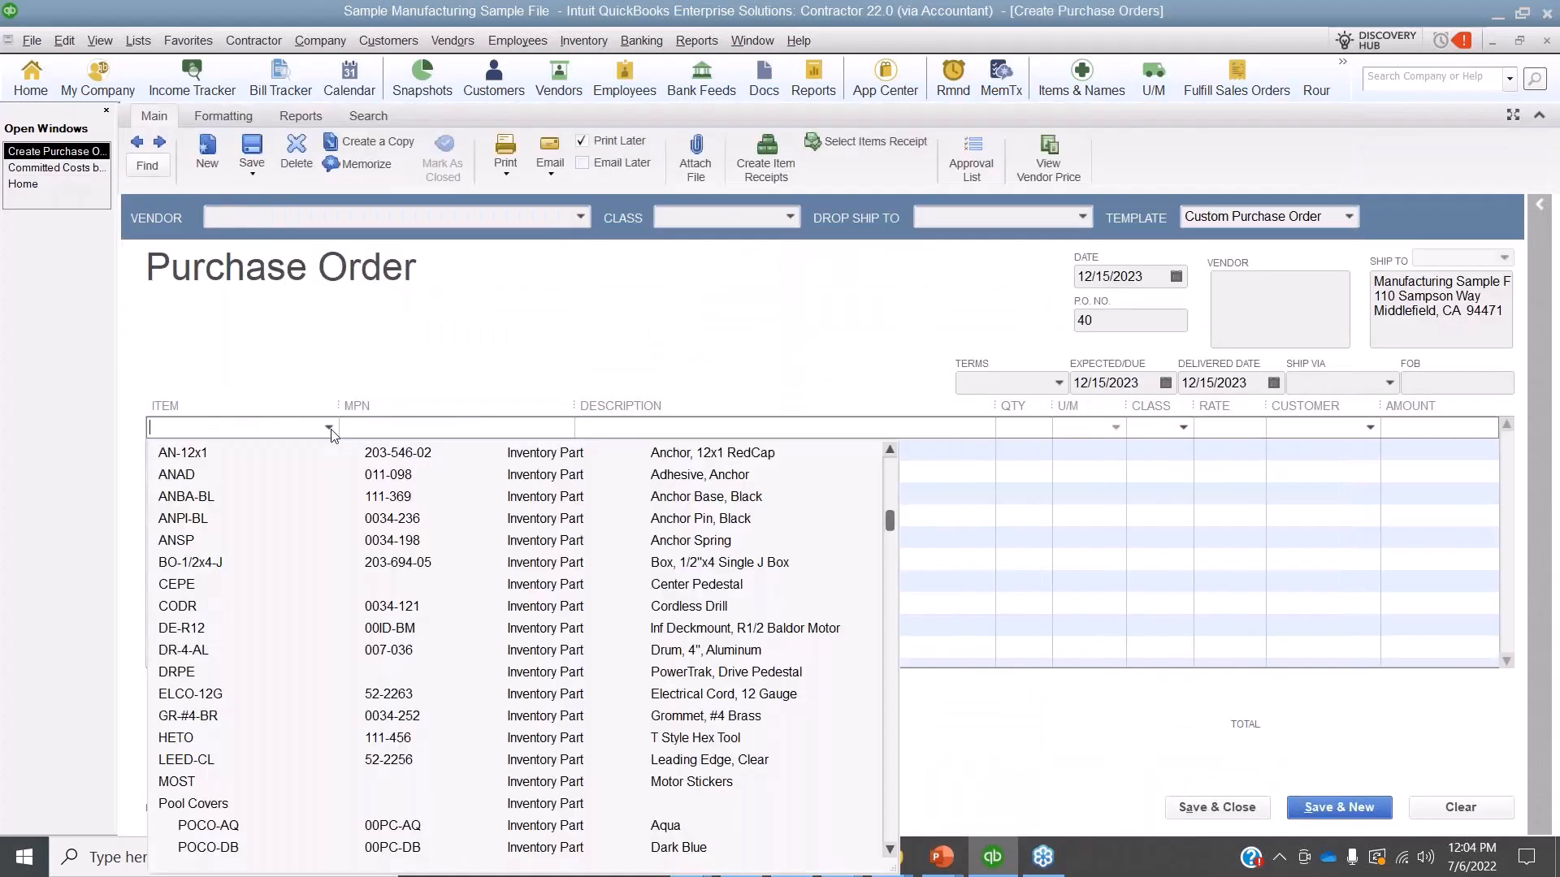
left_click(246, 508)
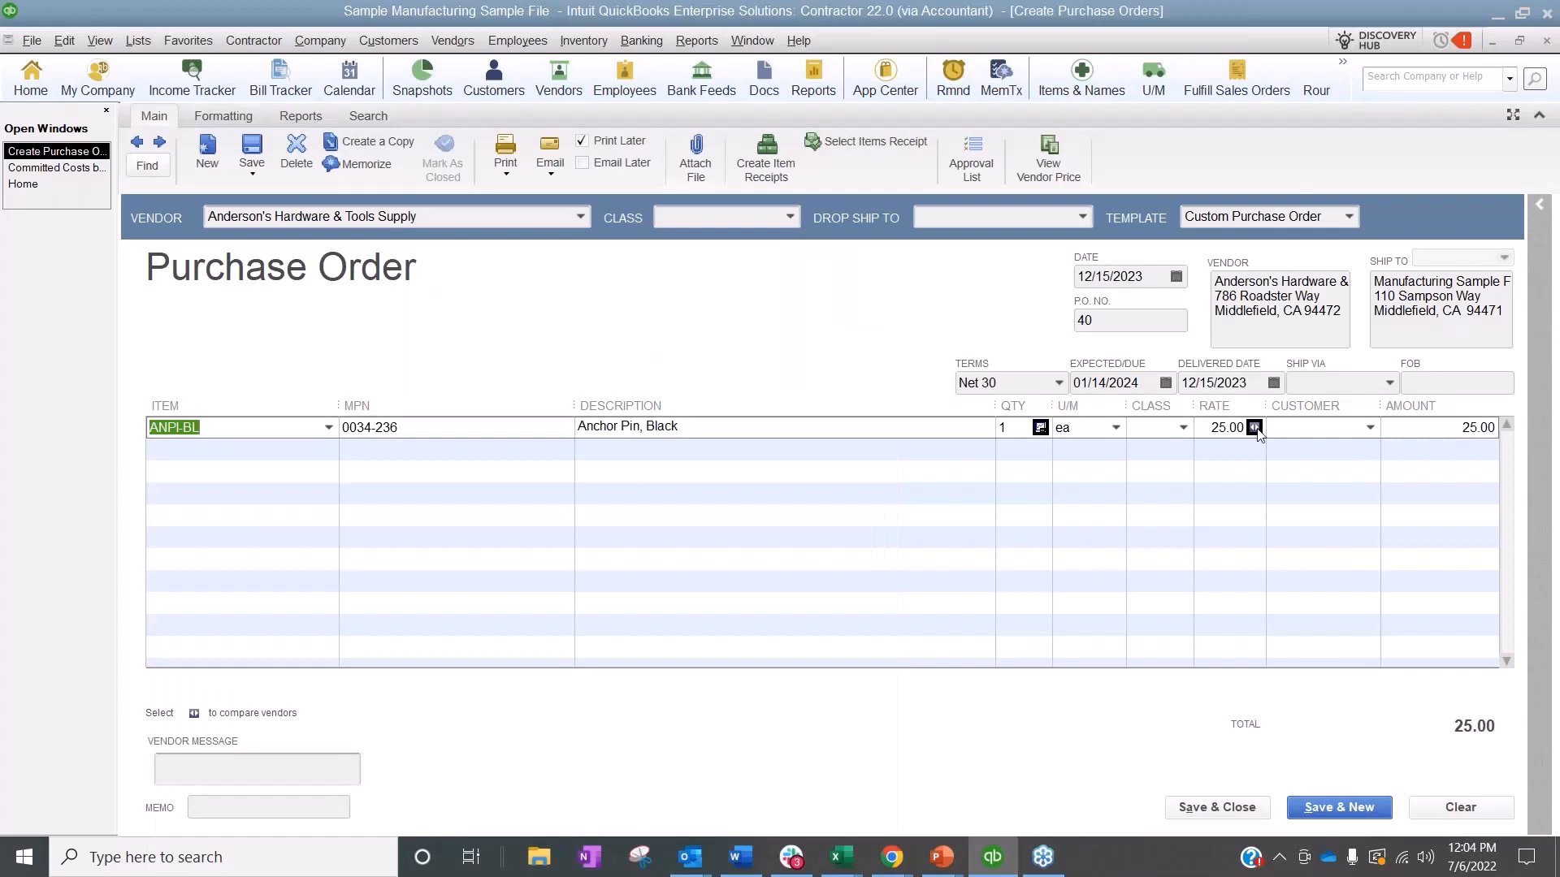
View the customers and jobs available for the anchor pin line, and narrow the Description column.
left_click(1370, 428)
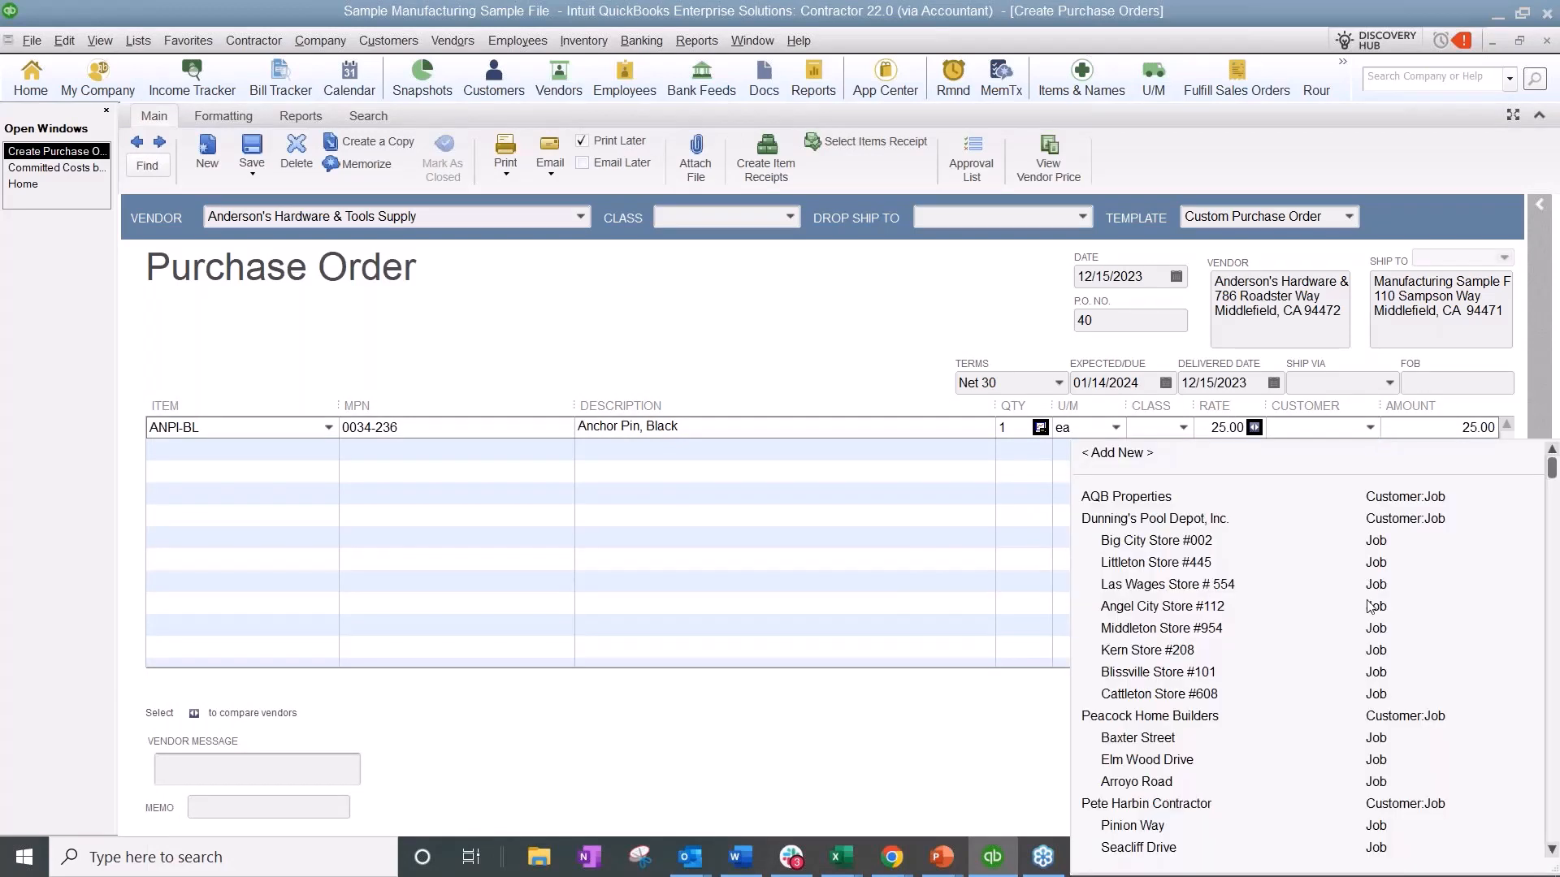
left_click(748, 350)
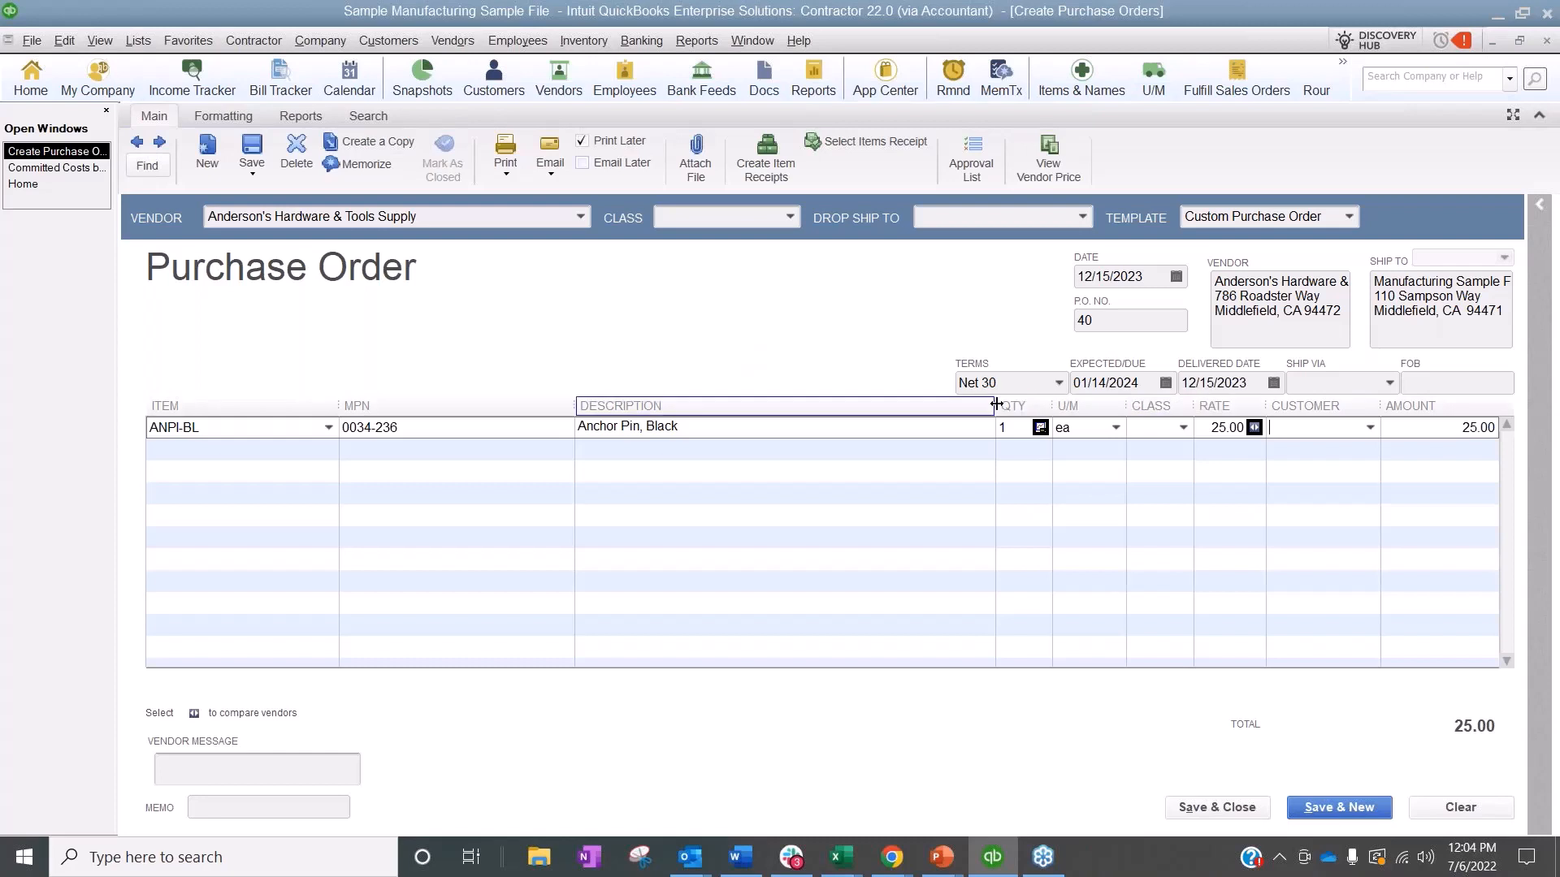
left_click_drag(995, 406, 825, 405)
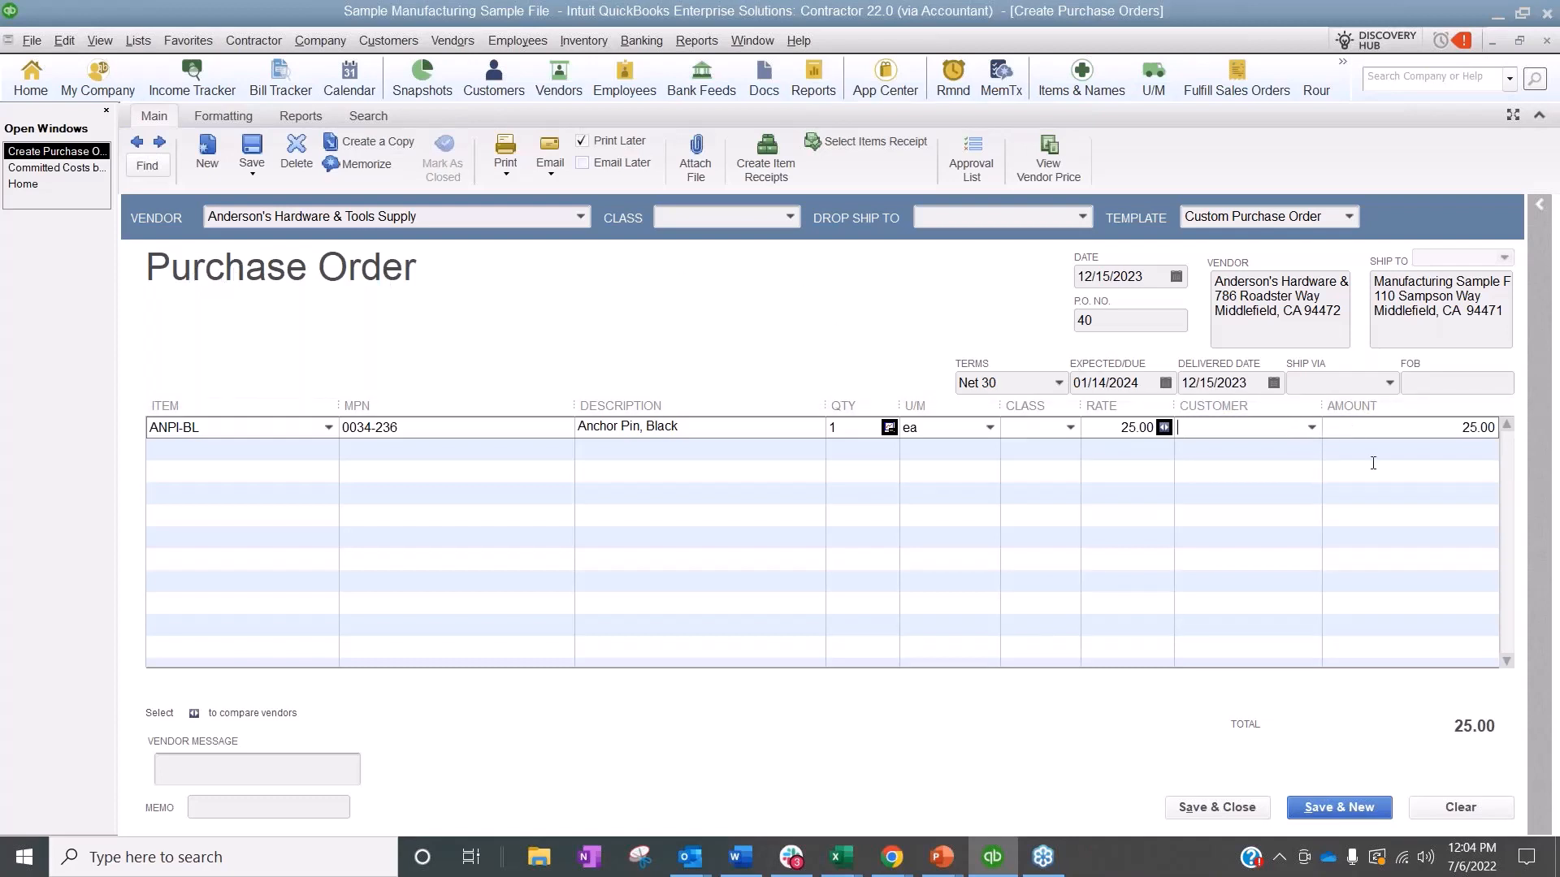
left_click(1311, 427)
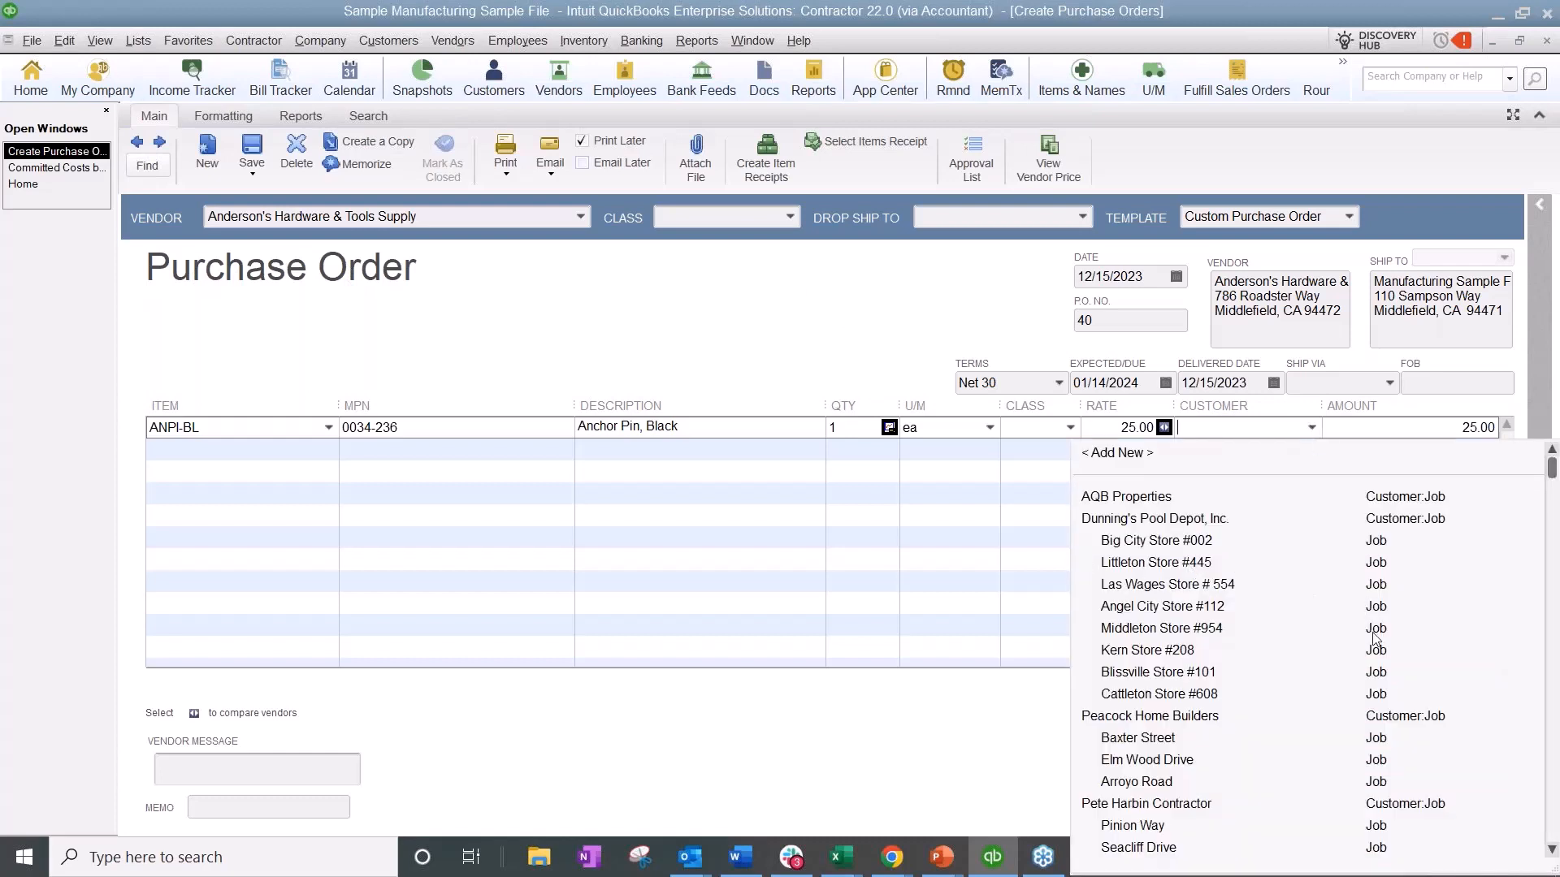
Return to the Committed Costs by Job report and view the available Jobs, Time & Mileage reports.
left_click(72, 170)
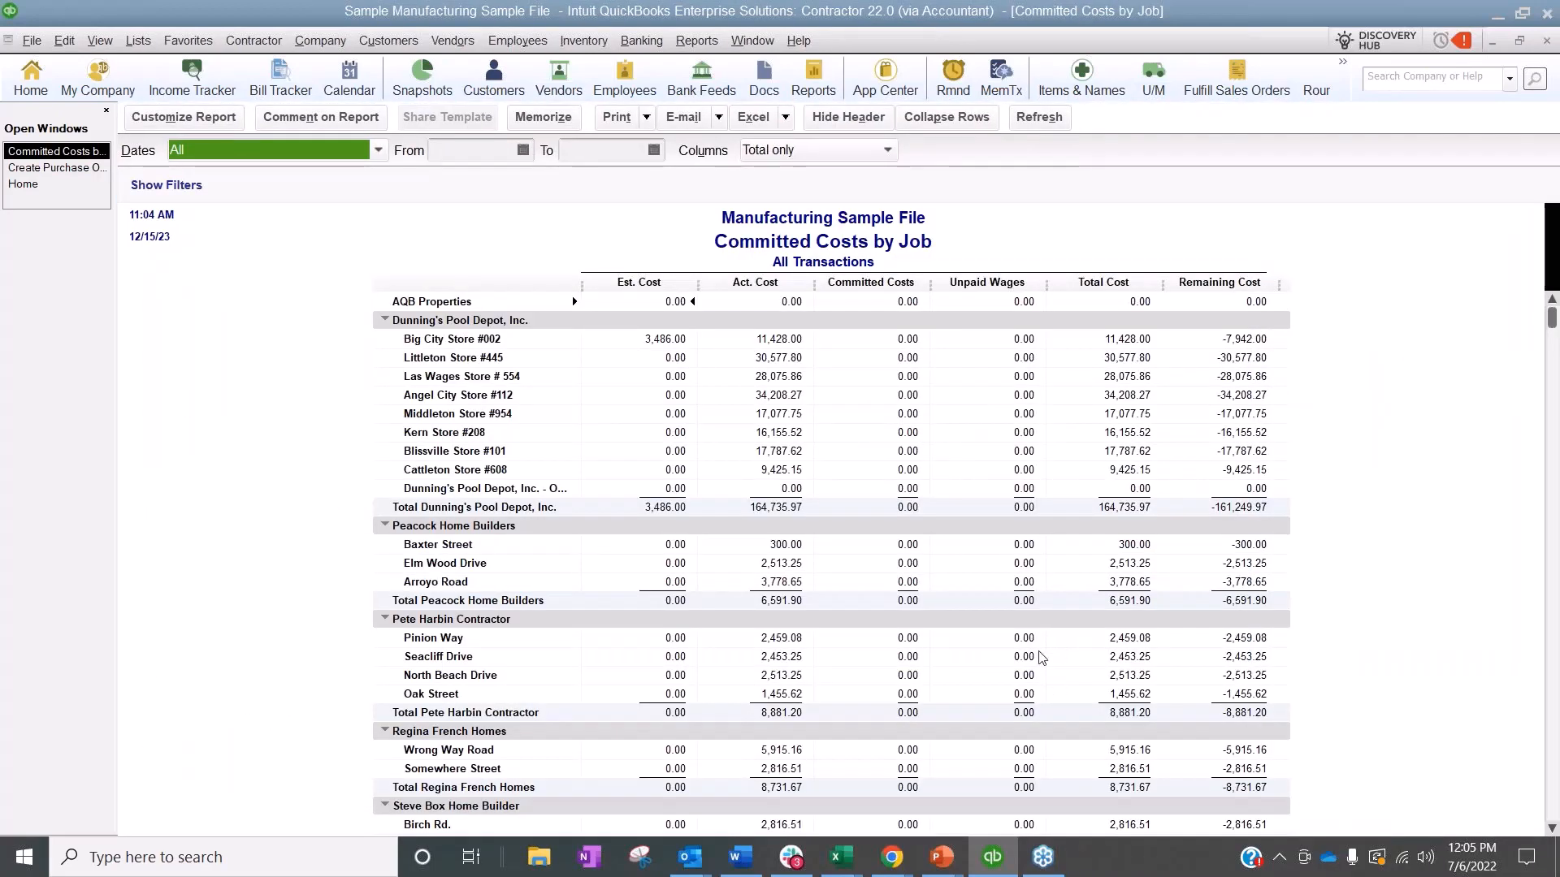
left_click(696, 40)
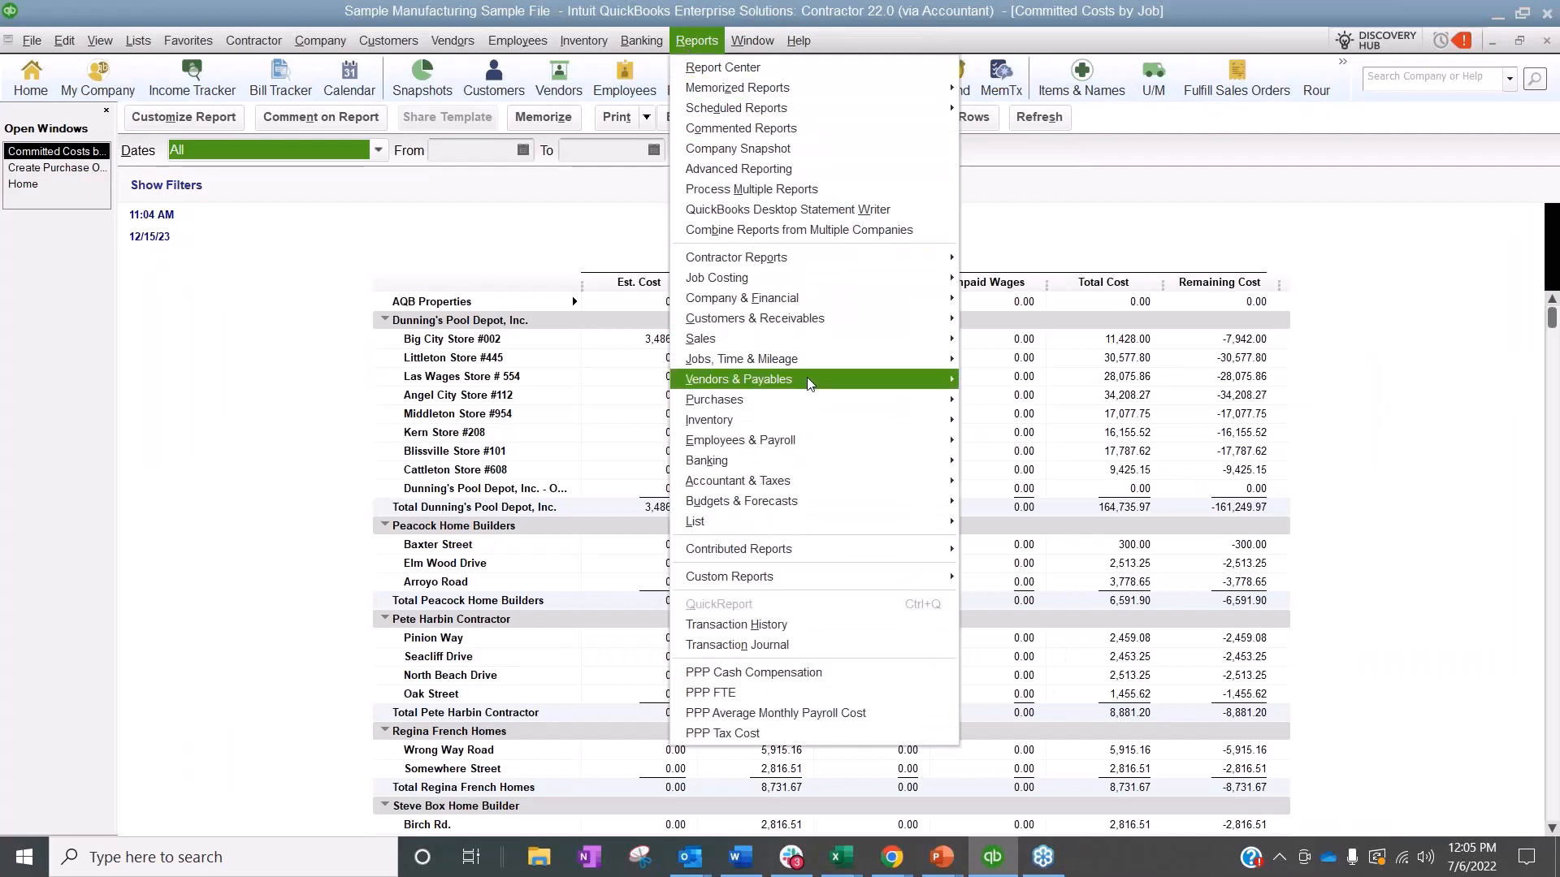
mouse_move(810, 365)
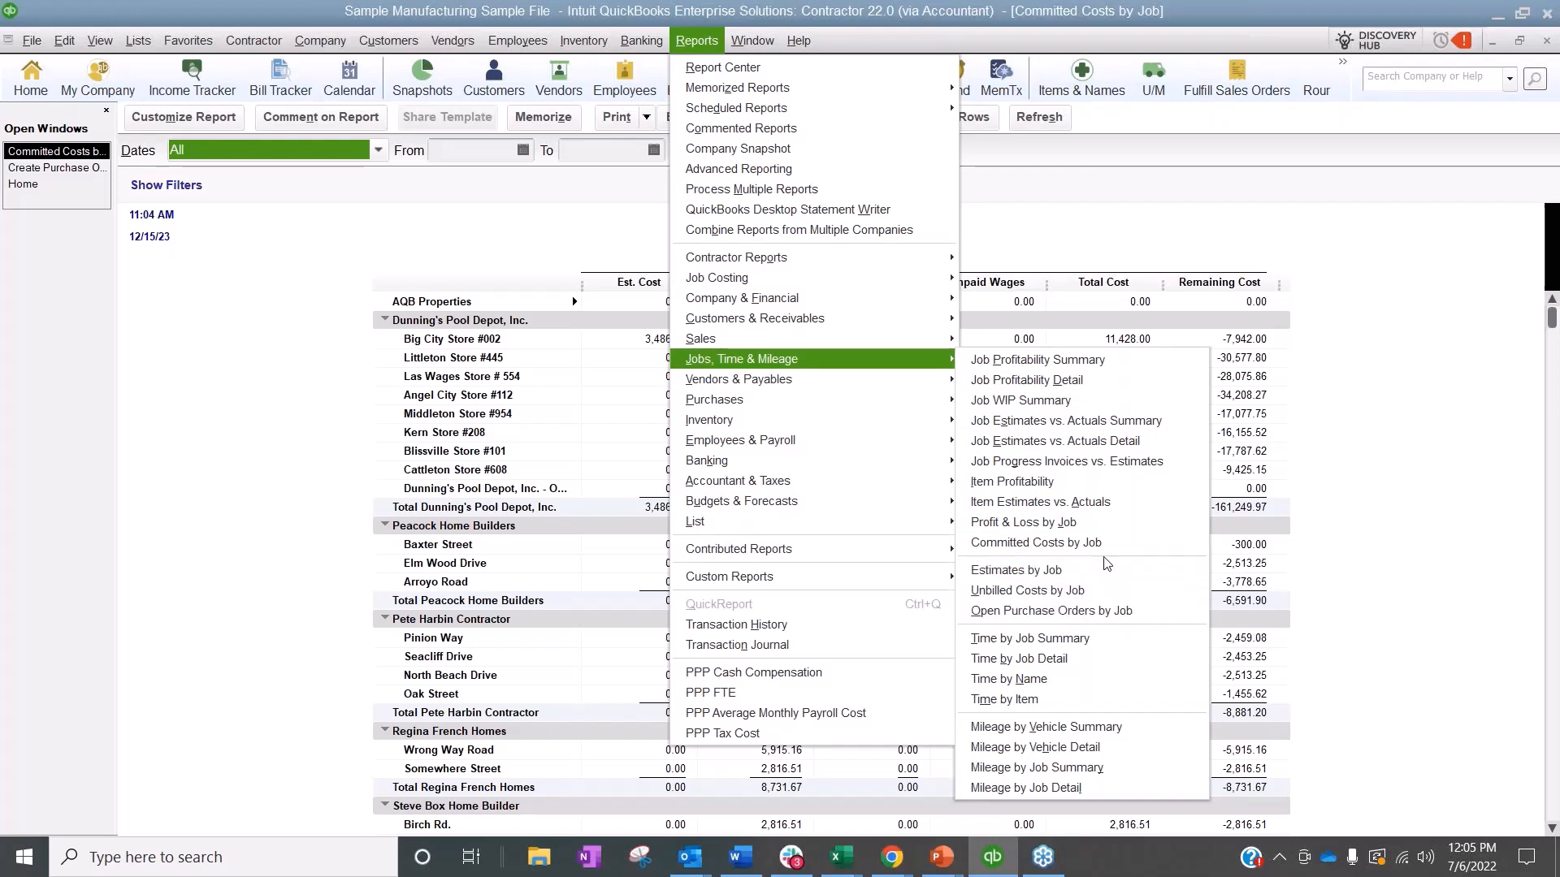
left_click(585, 41)
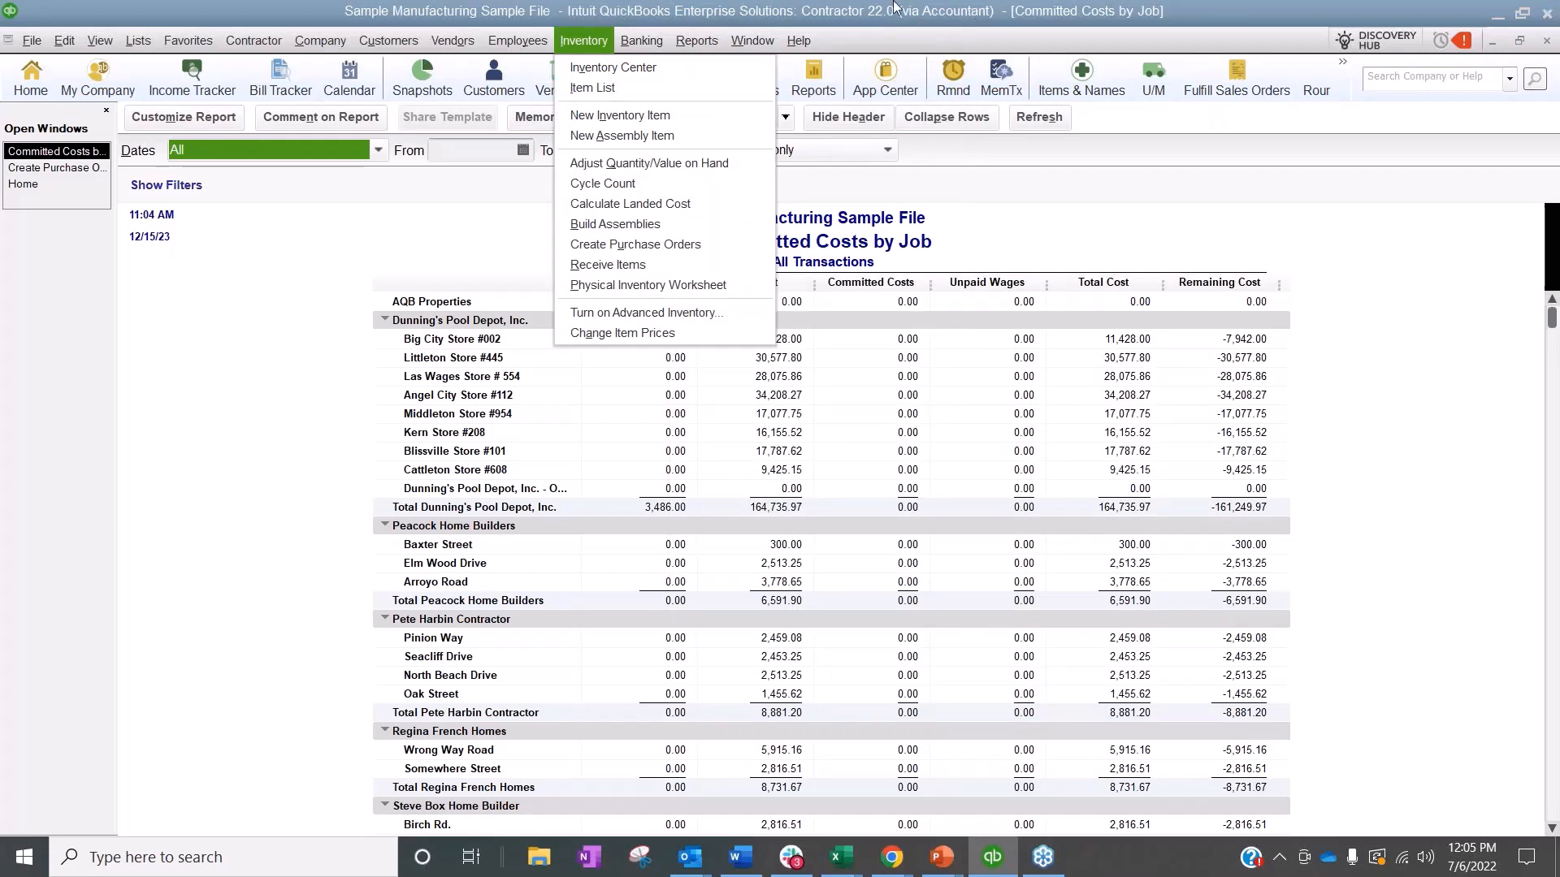
left_click(852, 15)
left_click(32, 41)
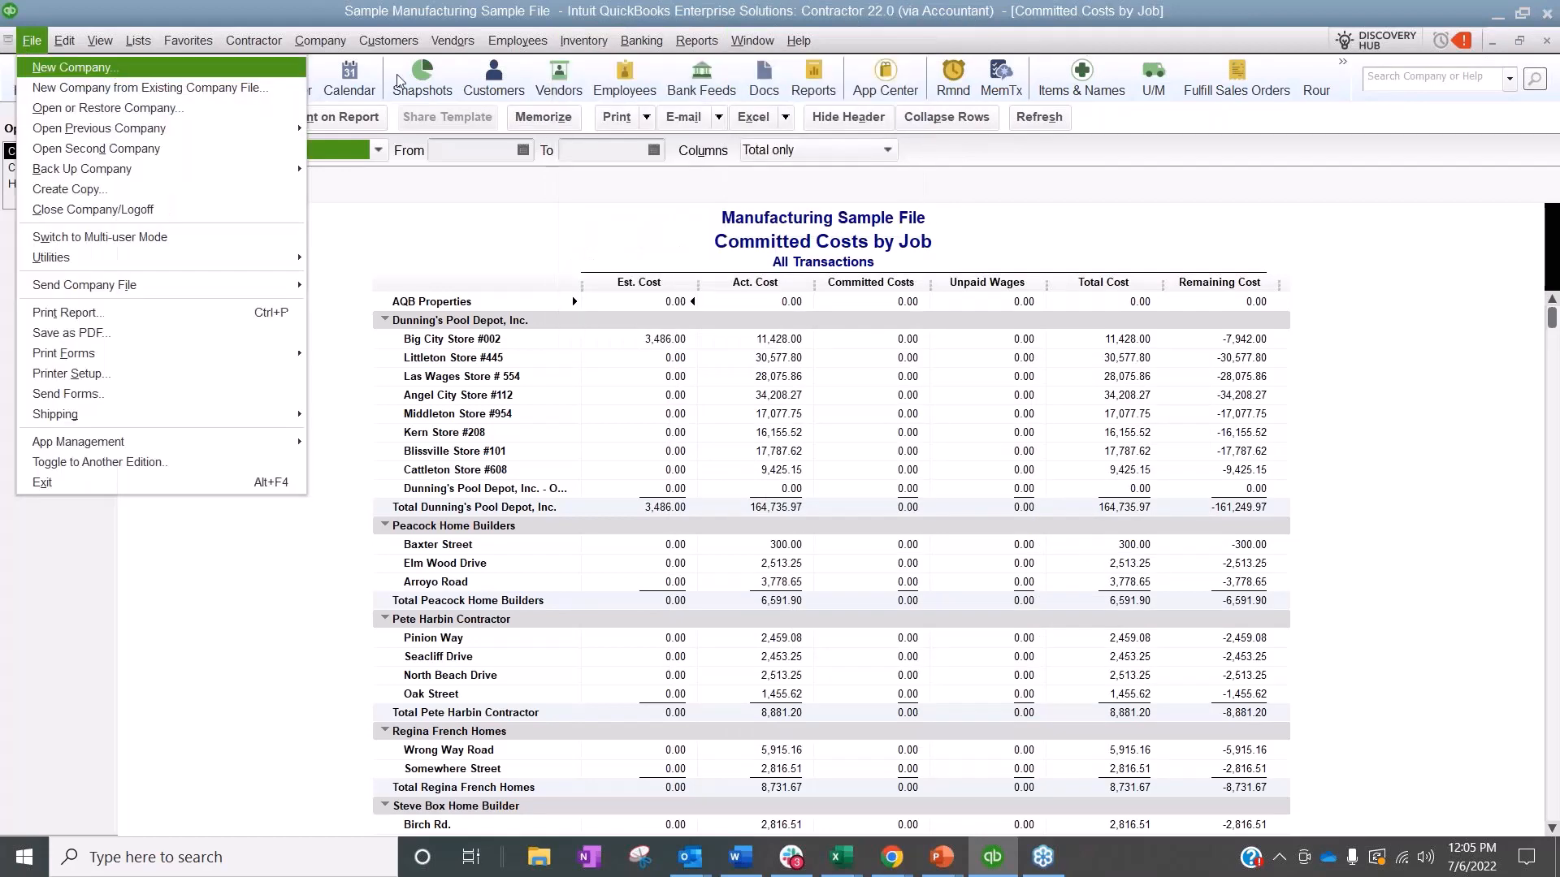
mouse_move(584, 41)
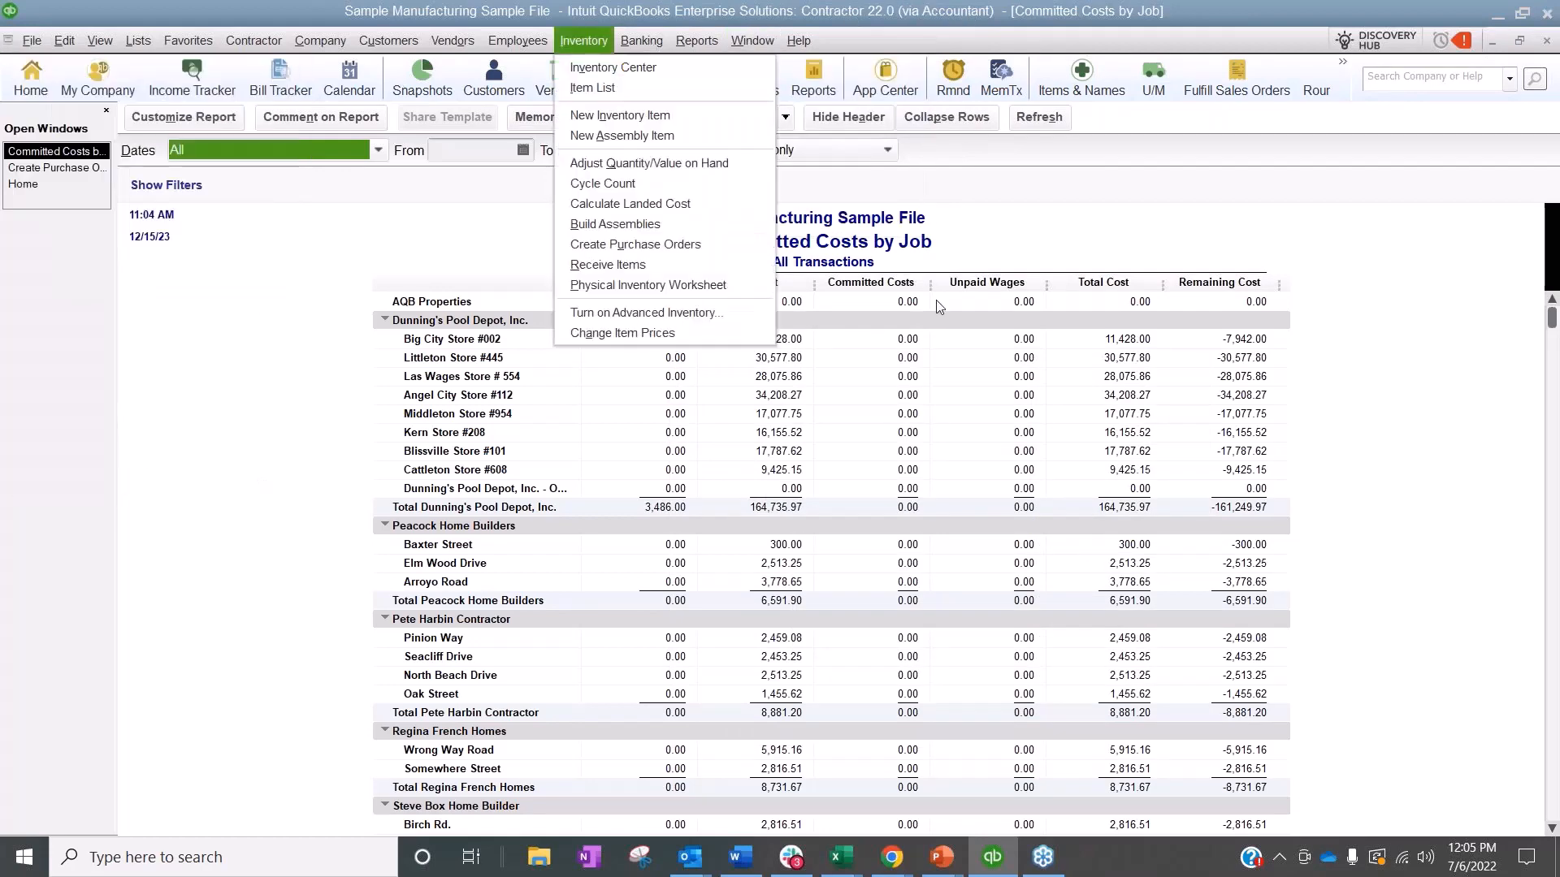
left_click(813, 485)
Return to the purchase order and compare vendors for the ANPI-BL anchor pin.
left_click(57, 168)
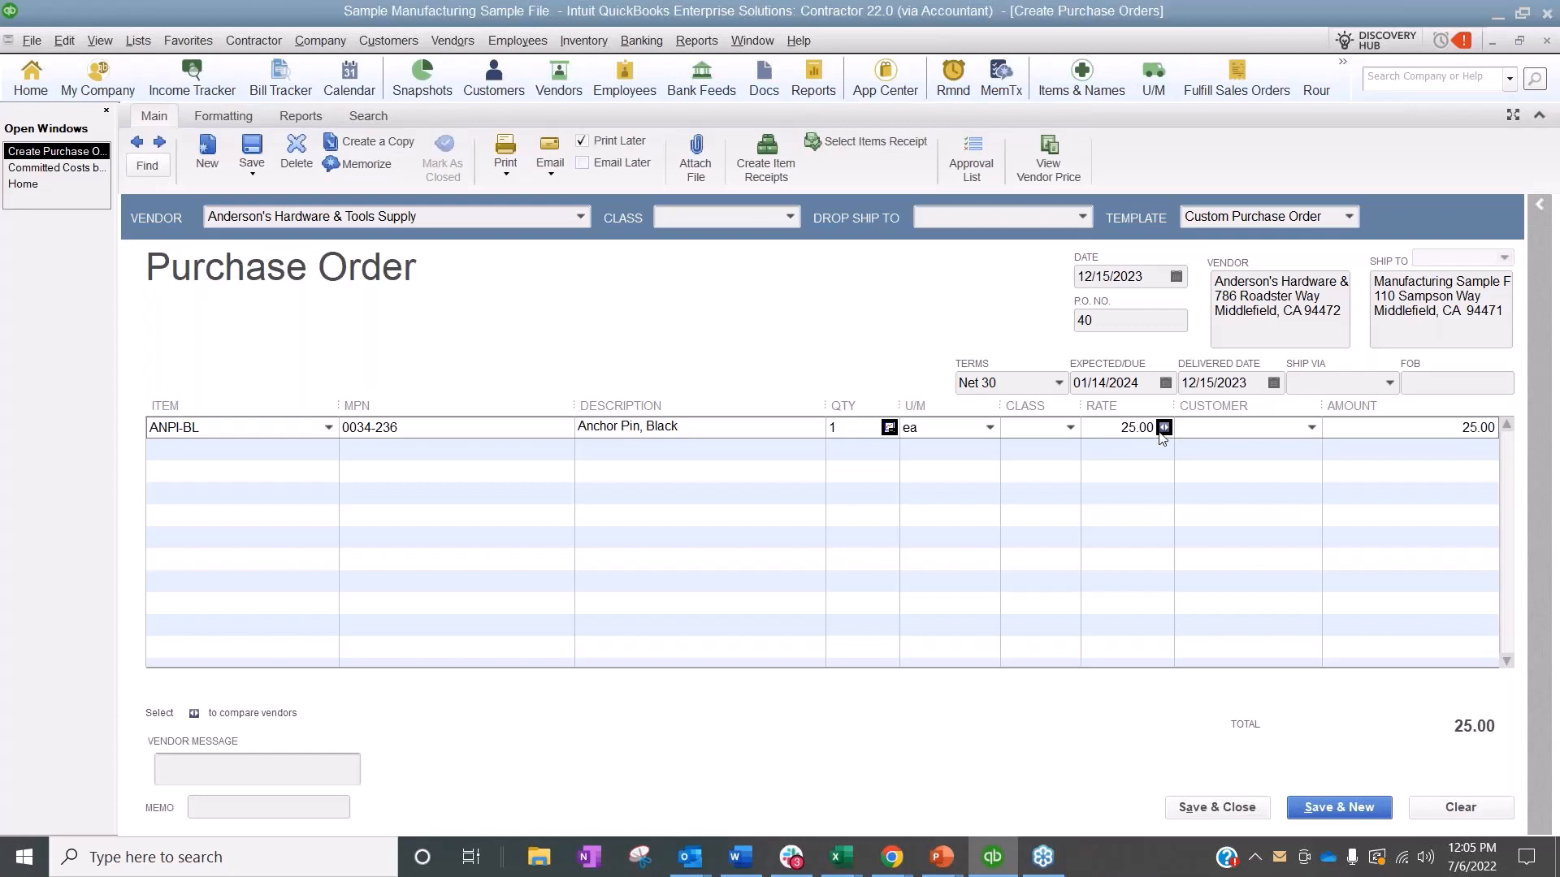
left_click(1165, 430)
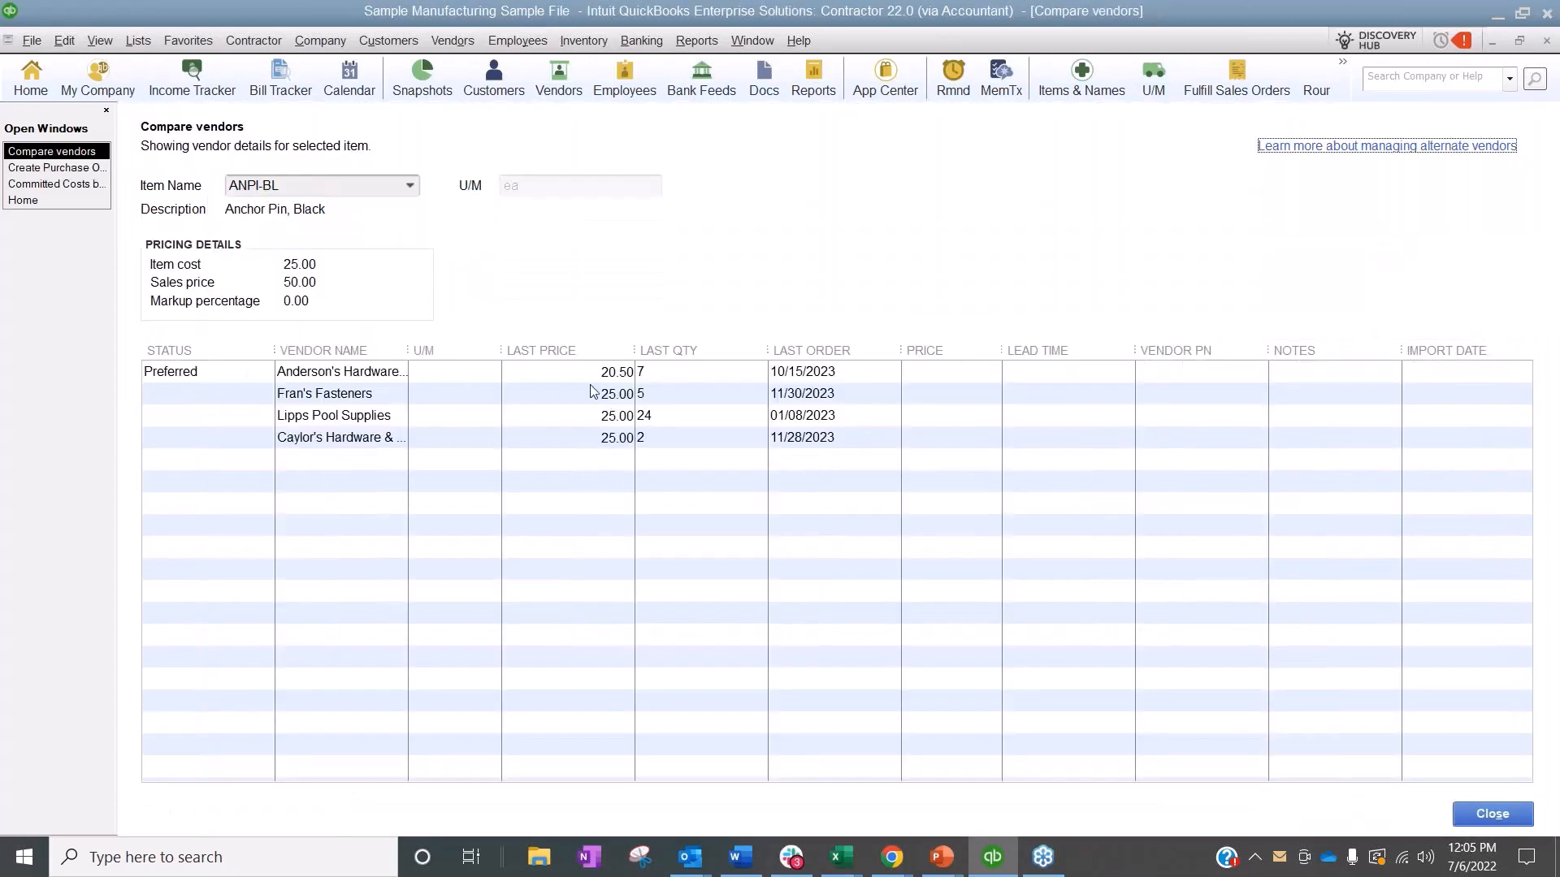
left_click(1546, 41)
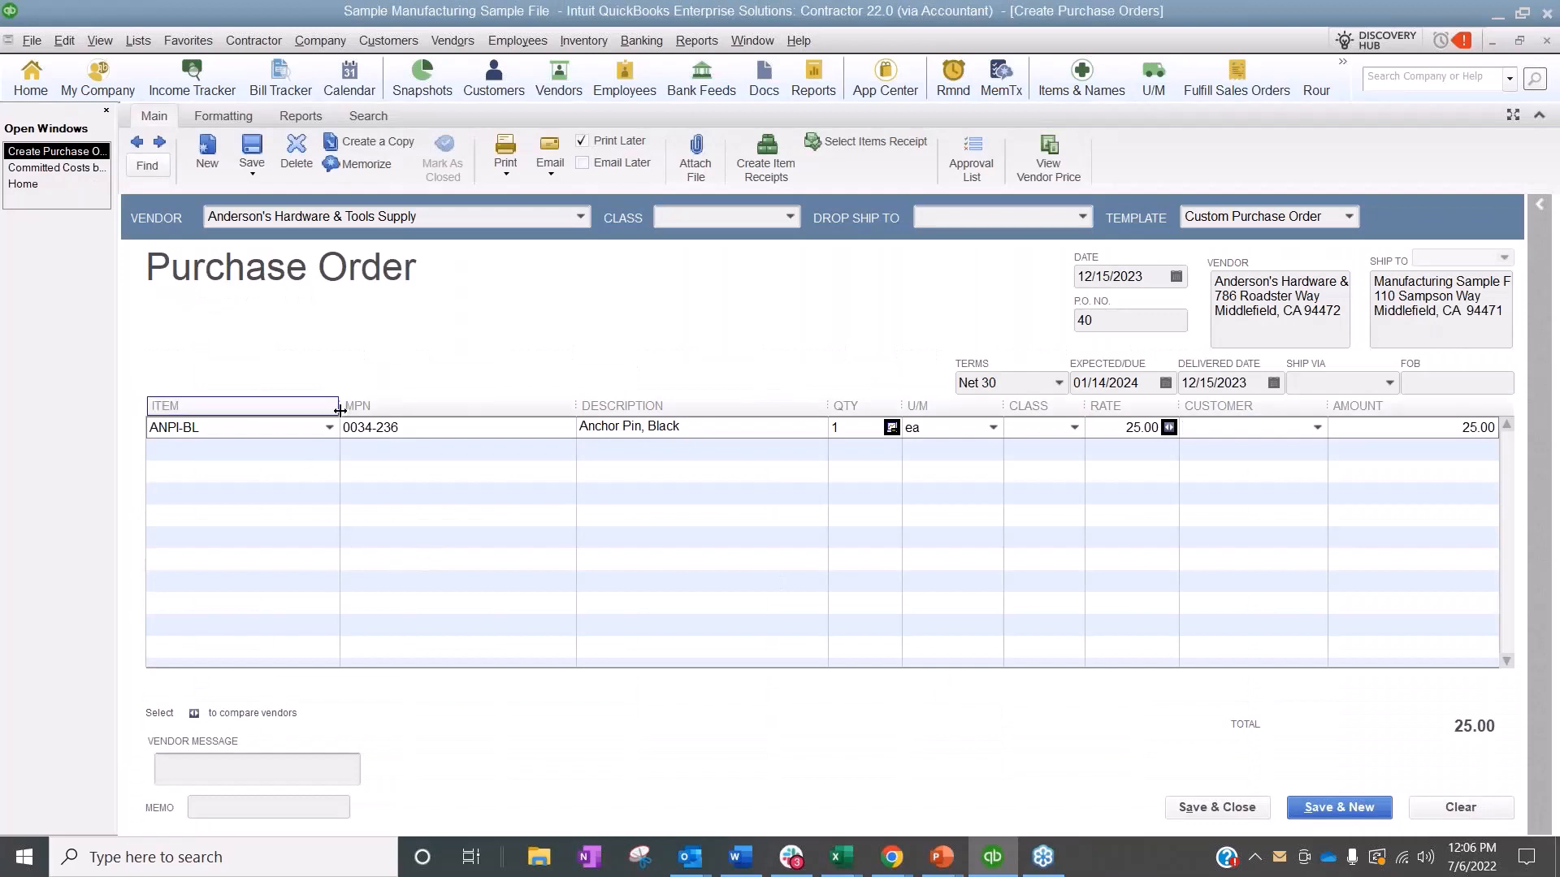
Narrow the purchase order's Item column and change the first line's item to Installation Labor.
left_click_drag(339, 406, 280, 413)
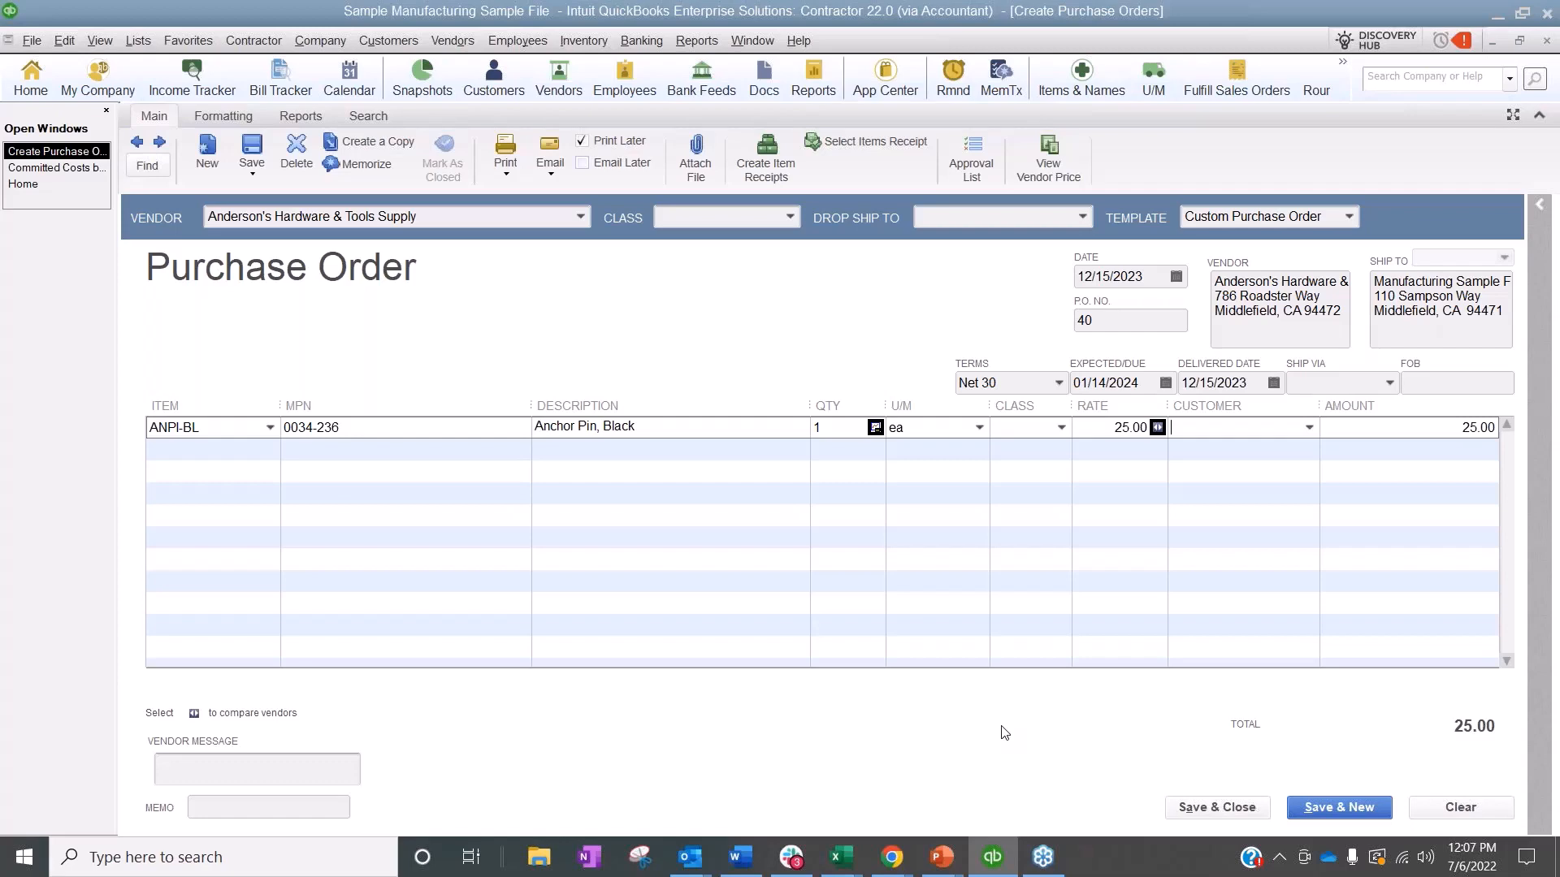
left_click(270, 428)
scroll(259, 531, "up", 2)
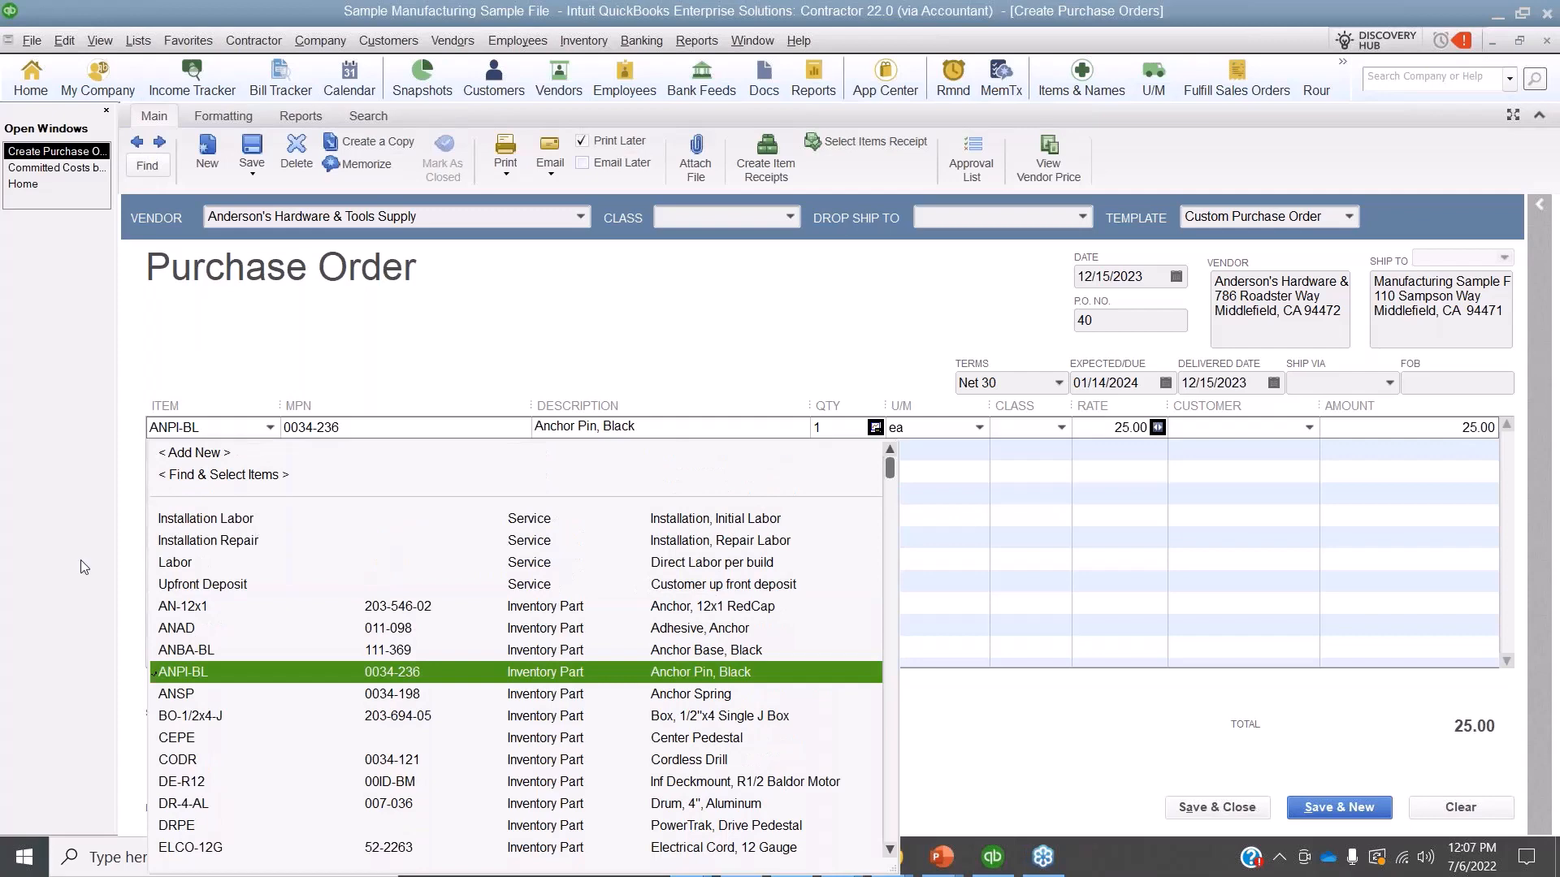
left_click(203, 516)
left_click(890, 393)
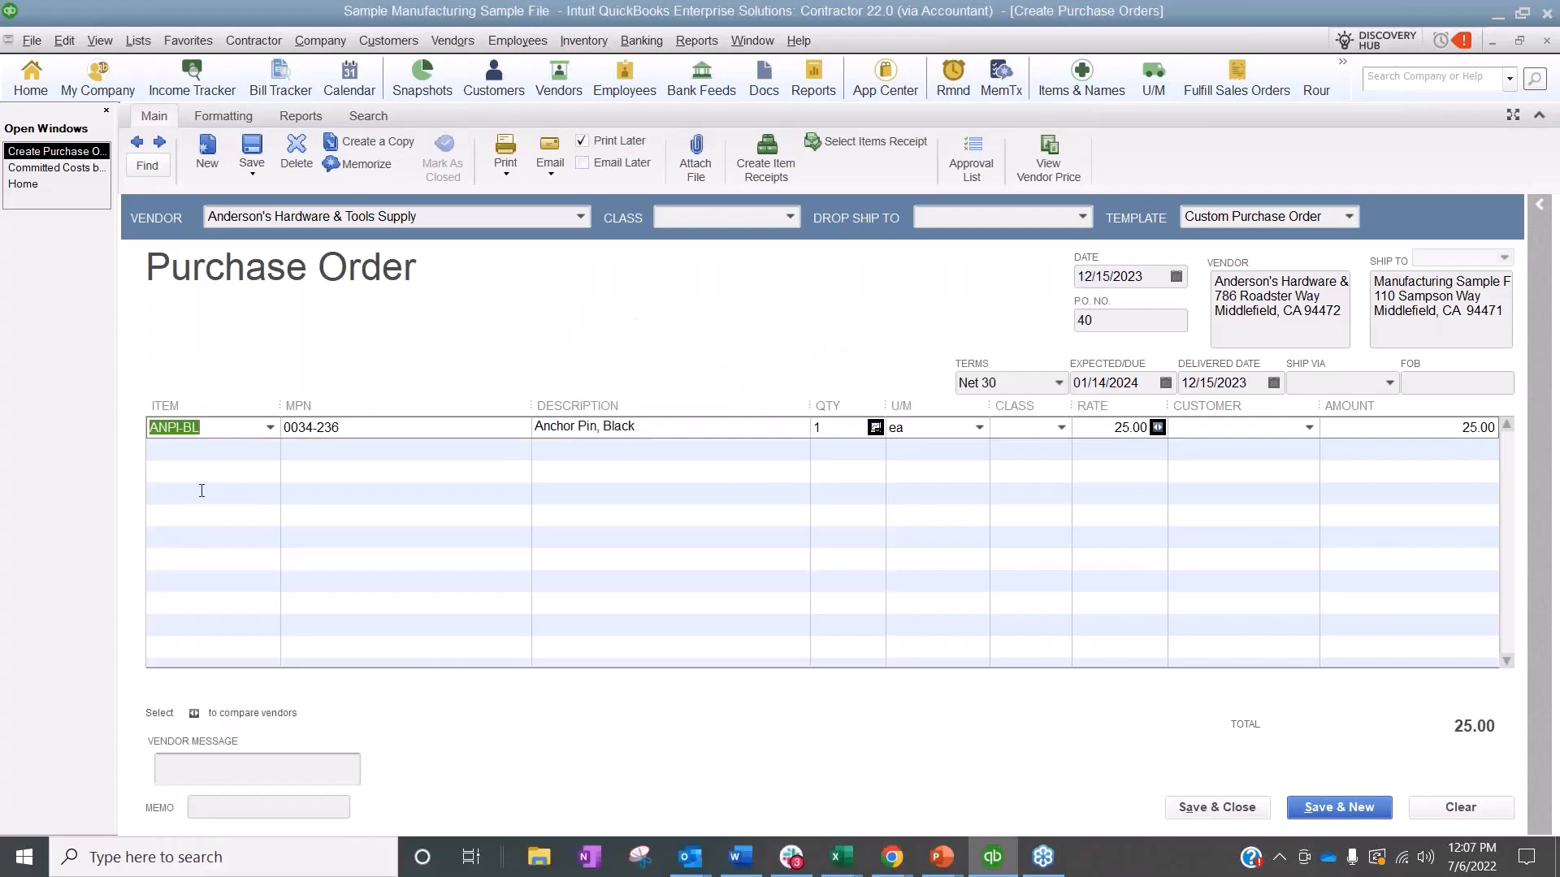
left_click(270, 428)
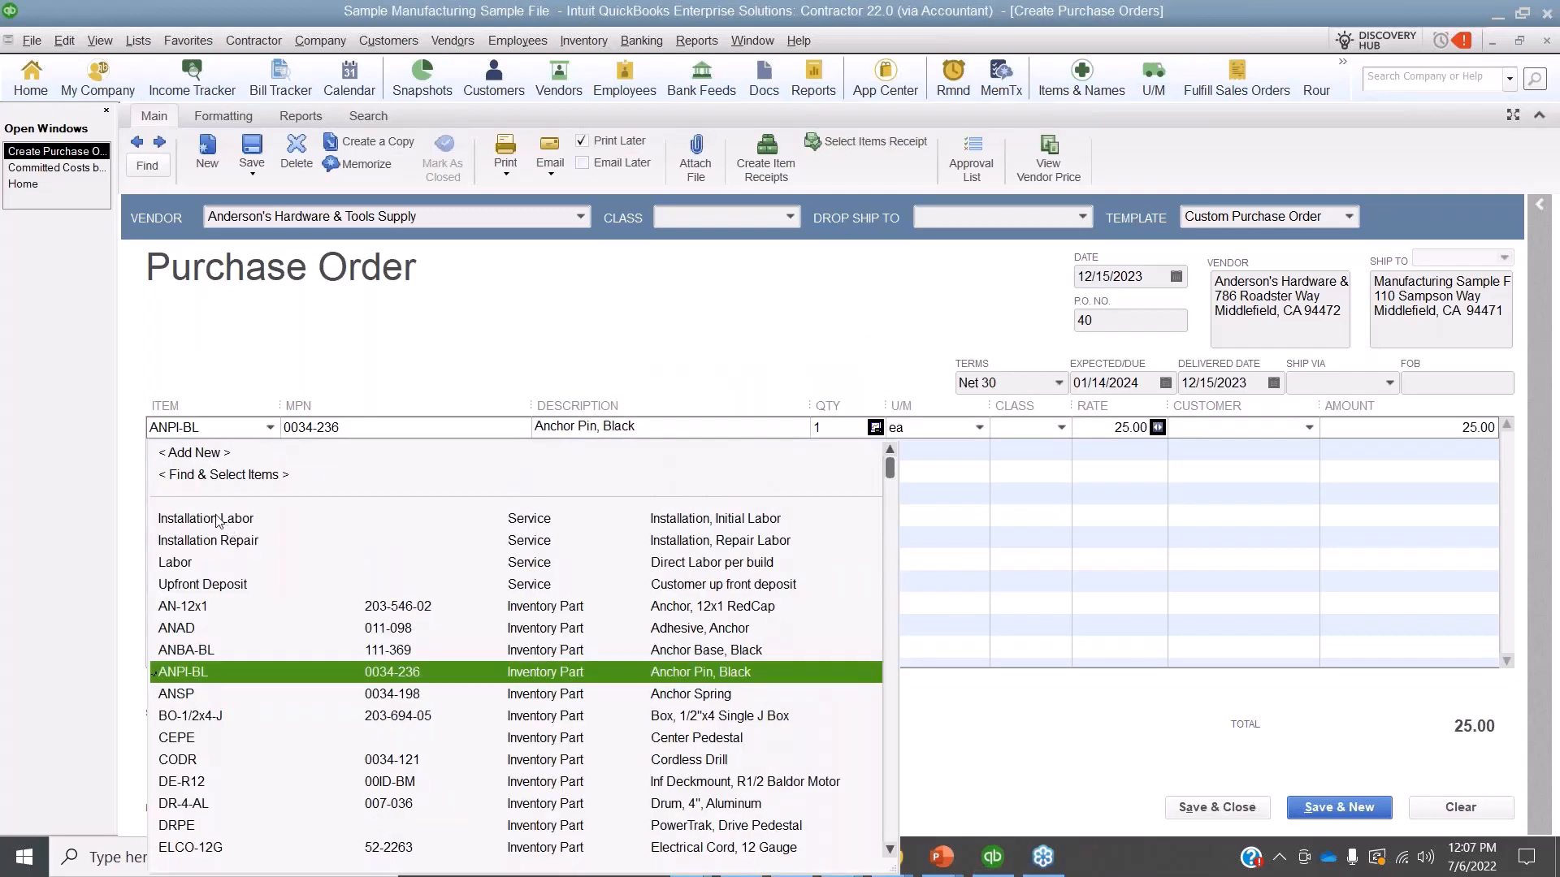
left_click(205, 505)
key("Return")
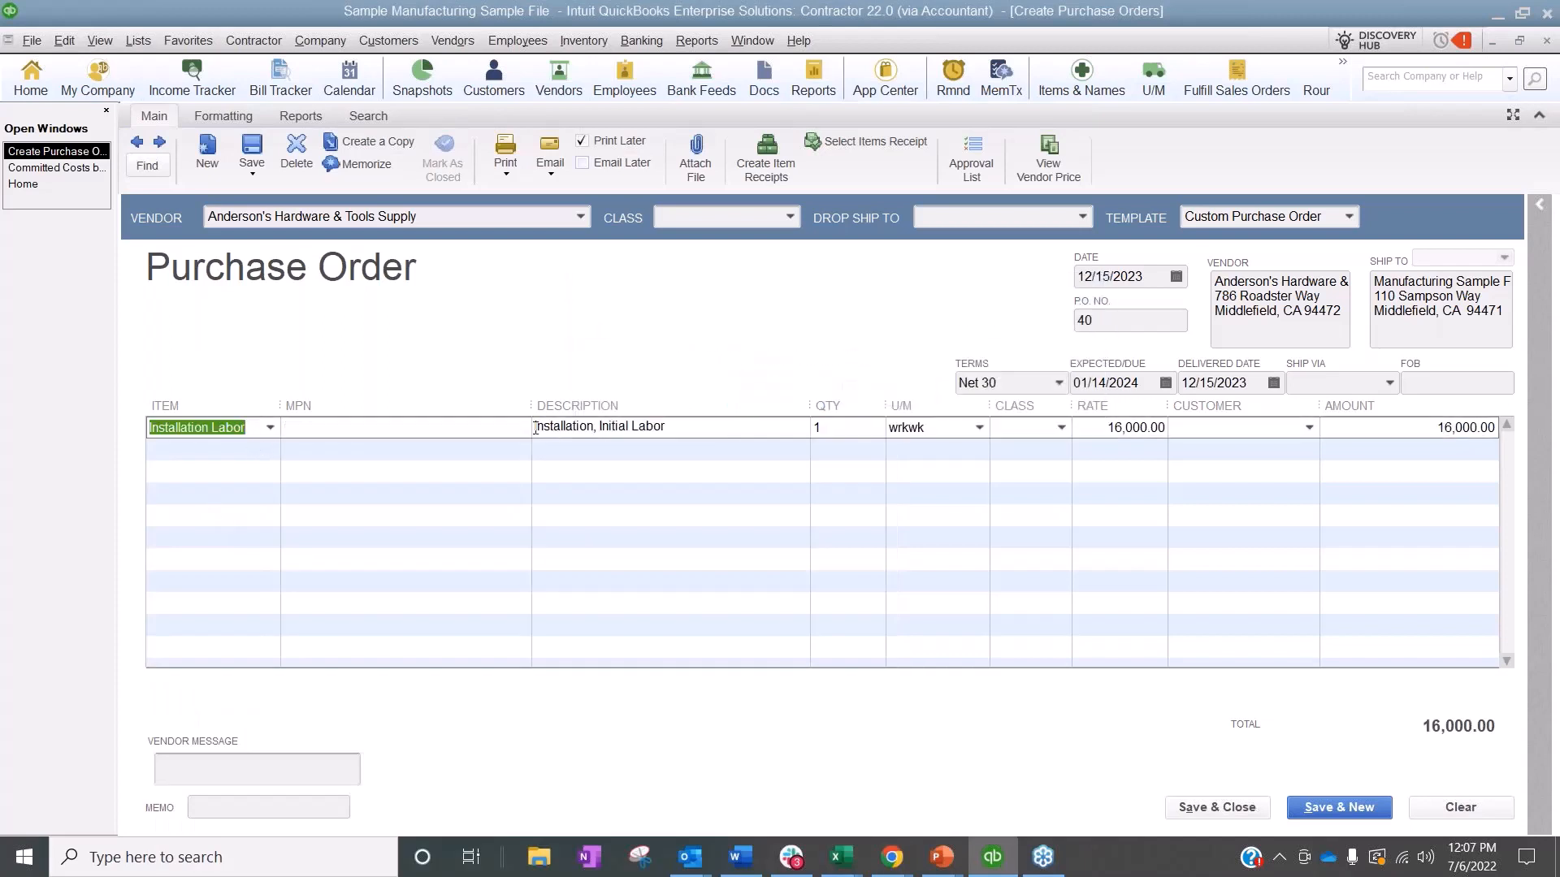
Set the Installation Labor line's quantity to 10,000 and rate to 1, and narrow the Description column.
left_click_drag(866, 433, 730, 448)
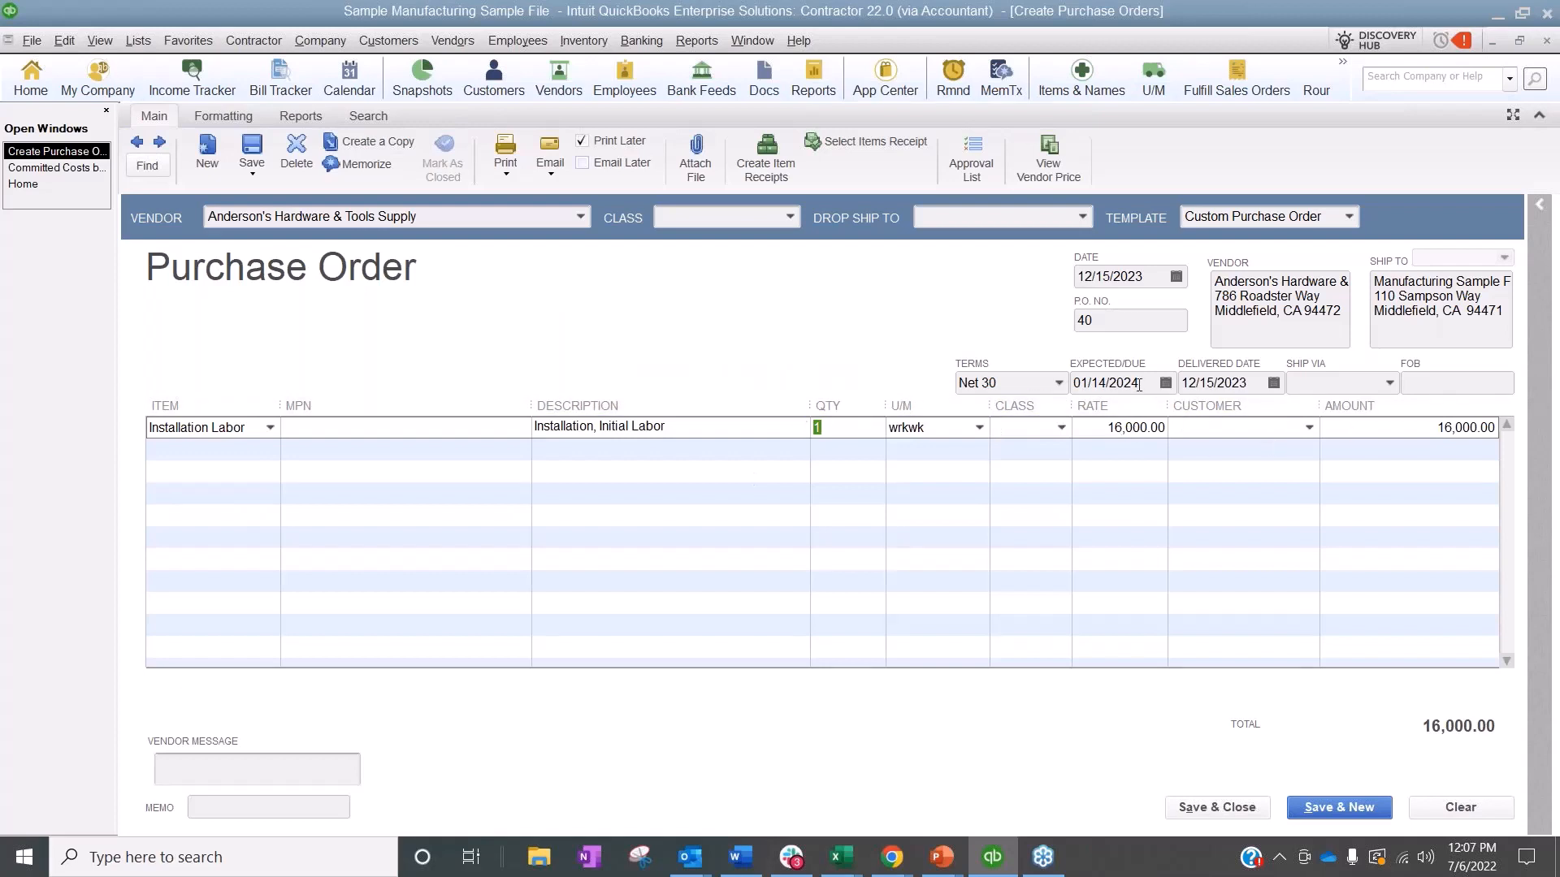
mouse_move(848, 429)
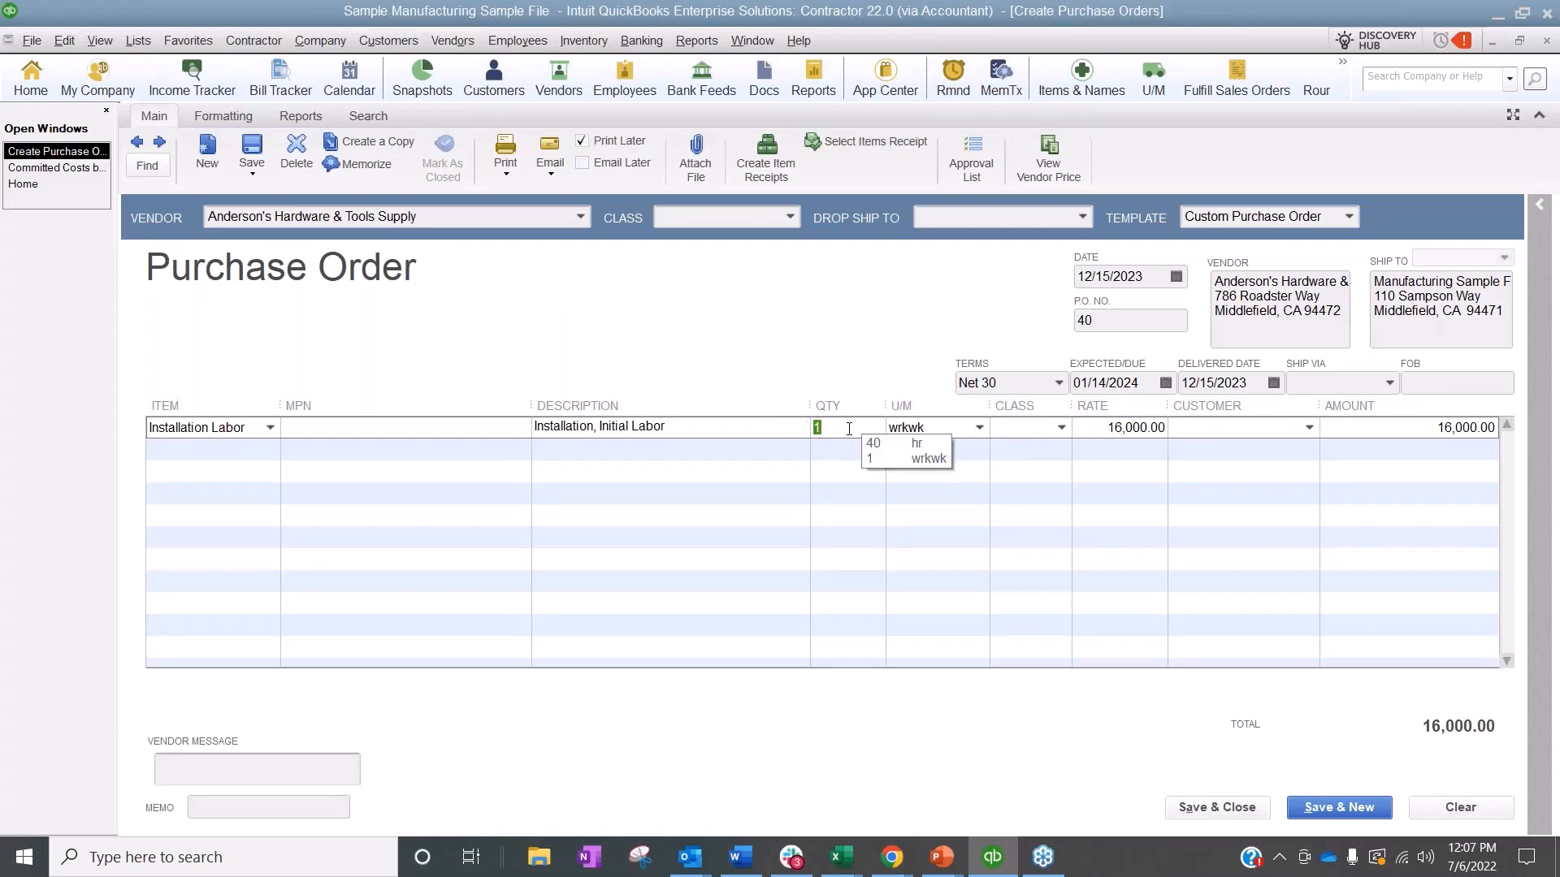
type("10000")
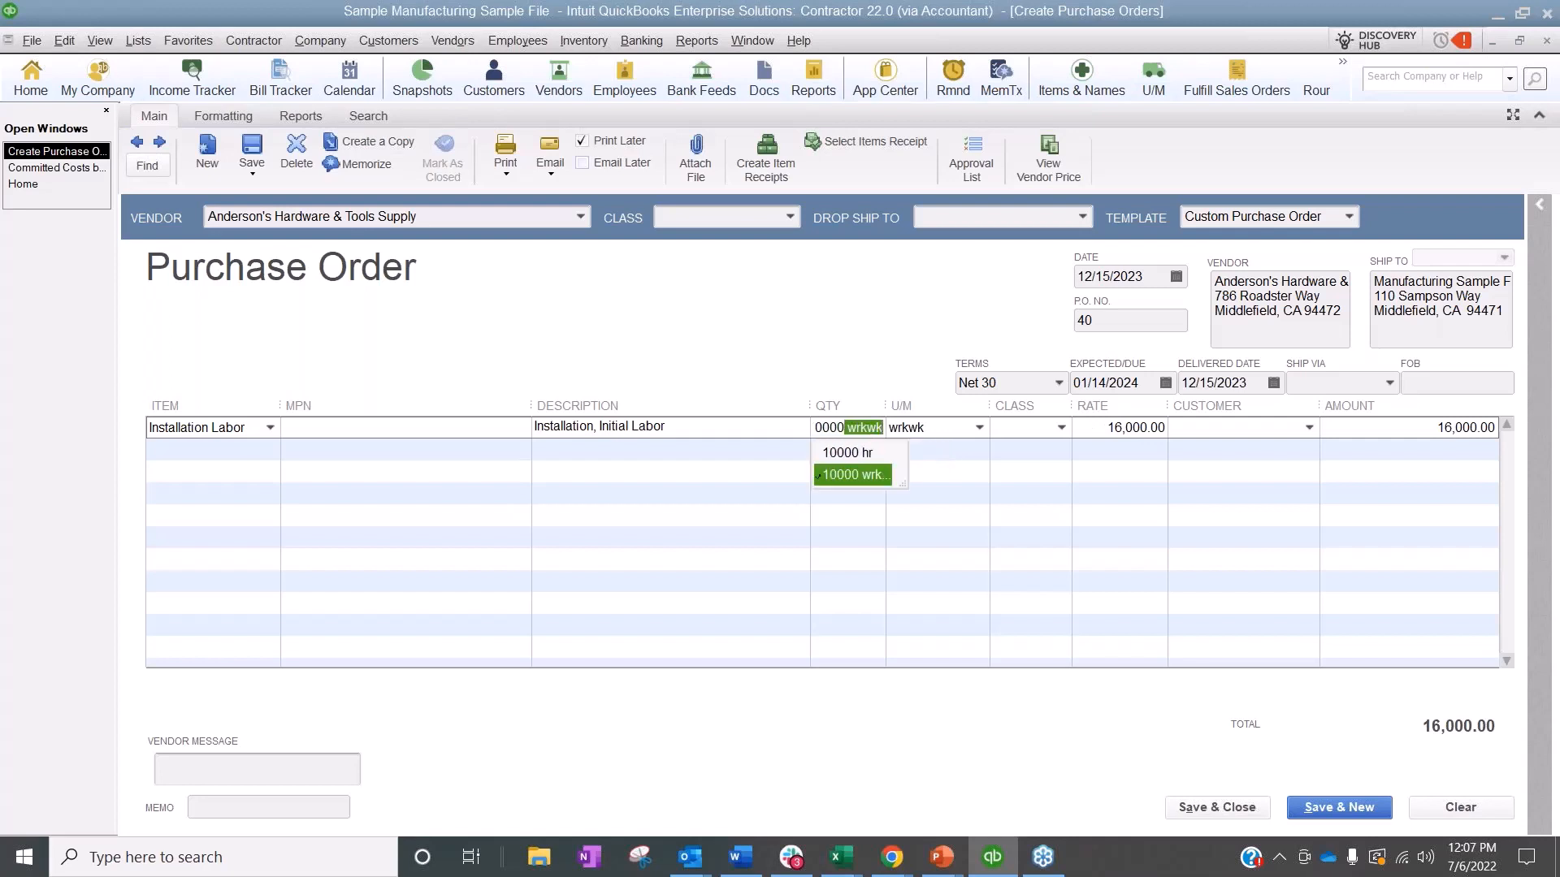
key("Tab")
key("Tab")
key("Tab")
type("1")
key("Tab")
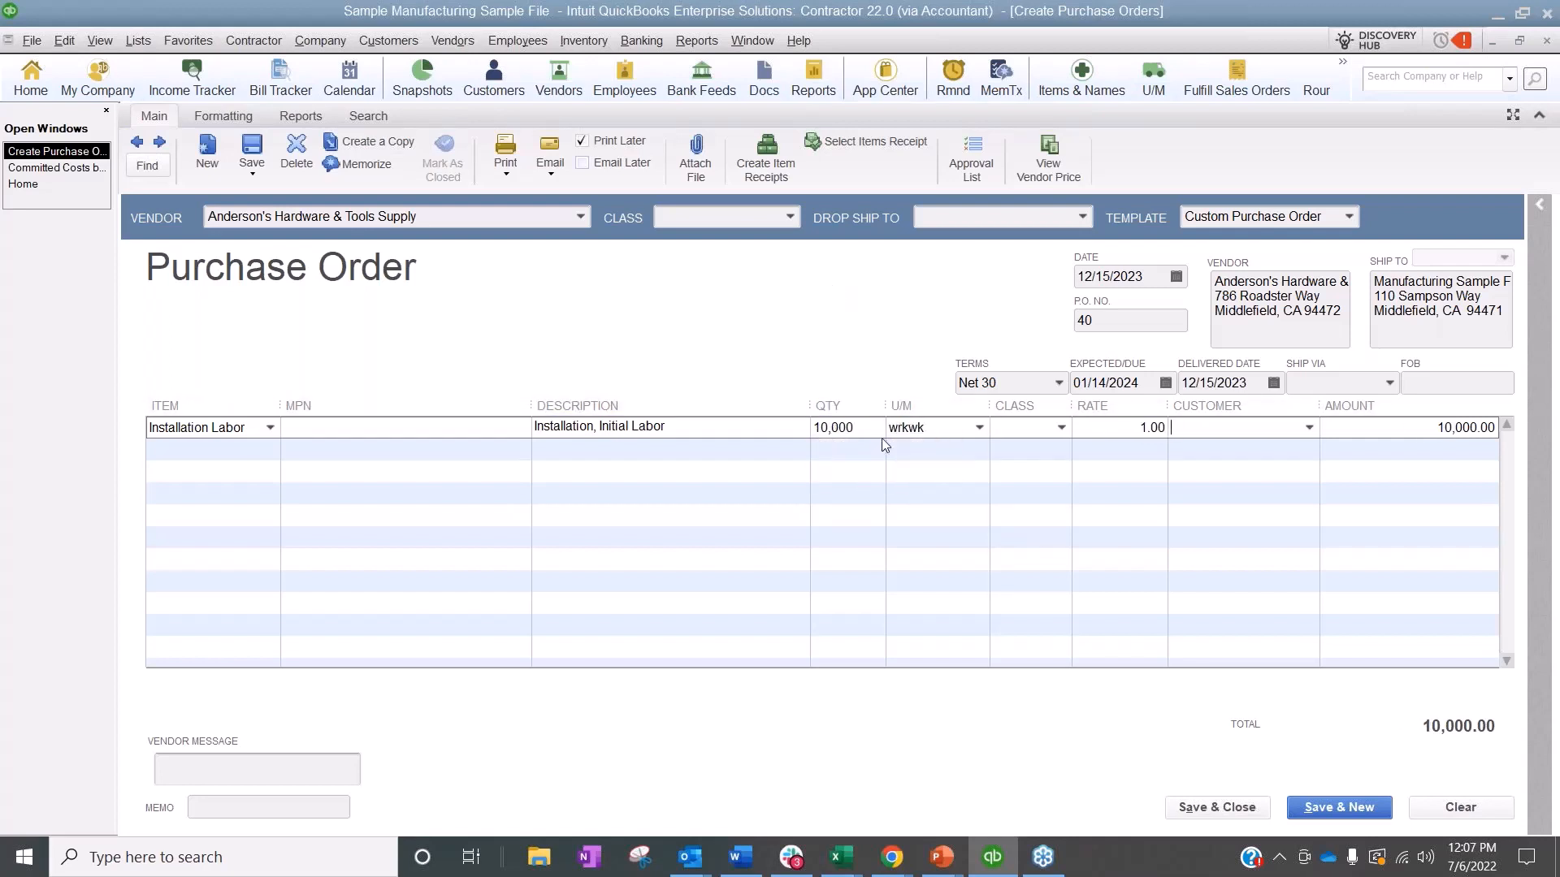
left_click_drag(810, 405, 747, 405)
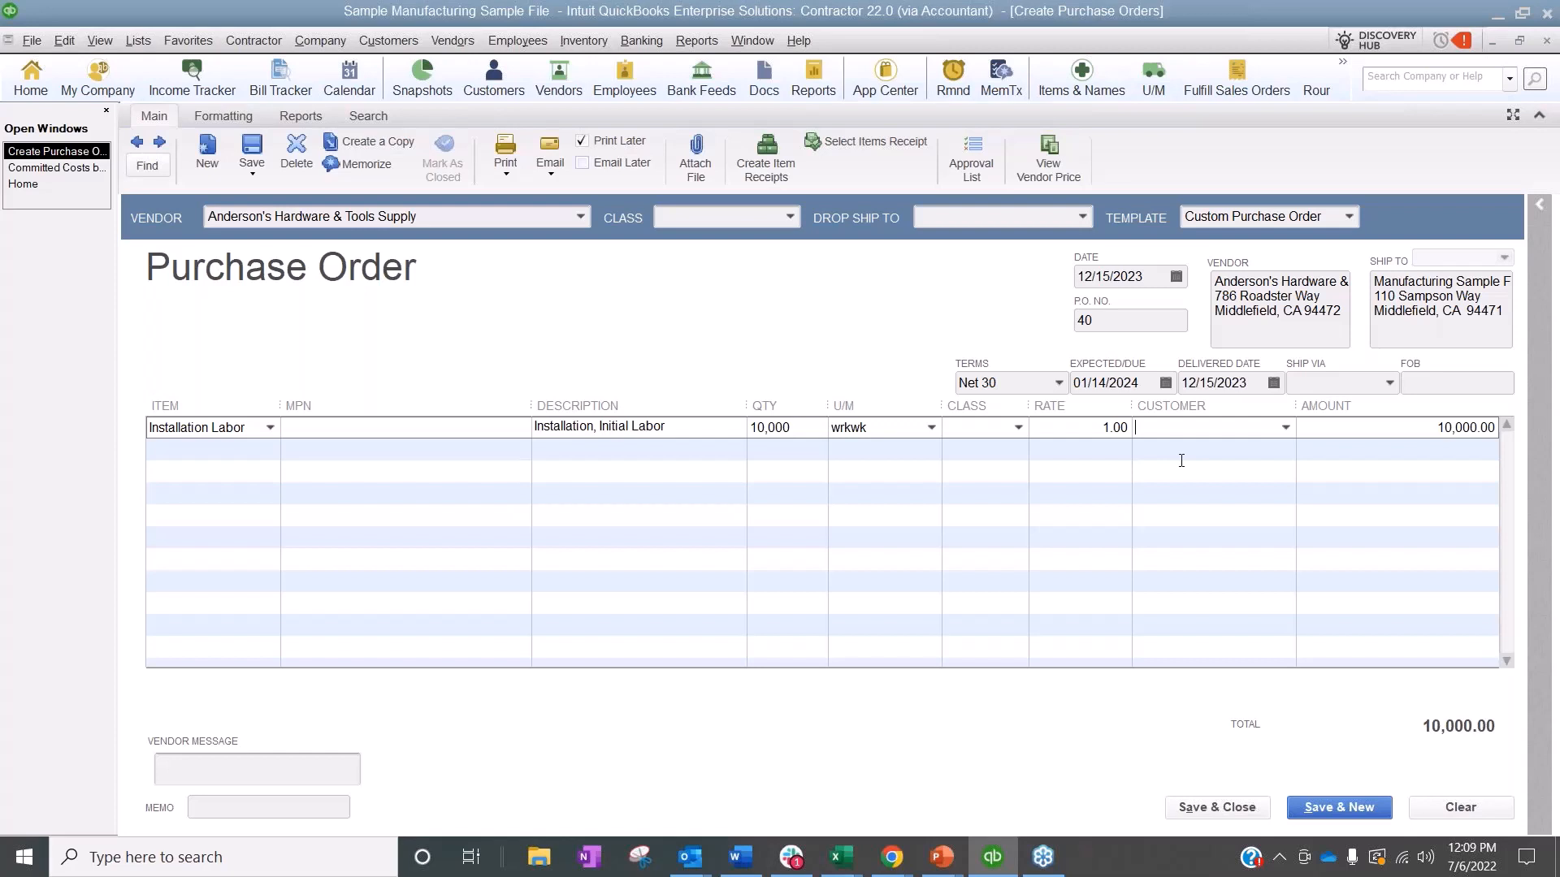
left_click(1080, 320)
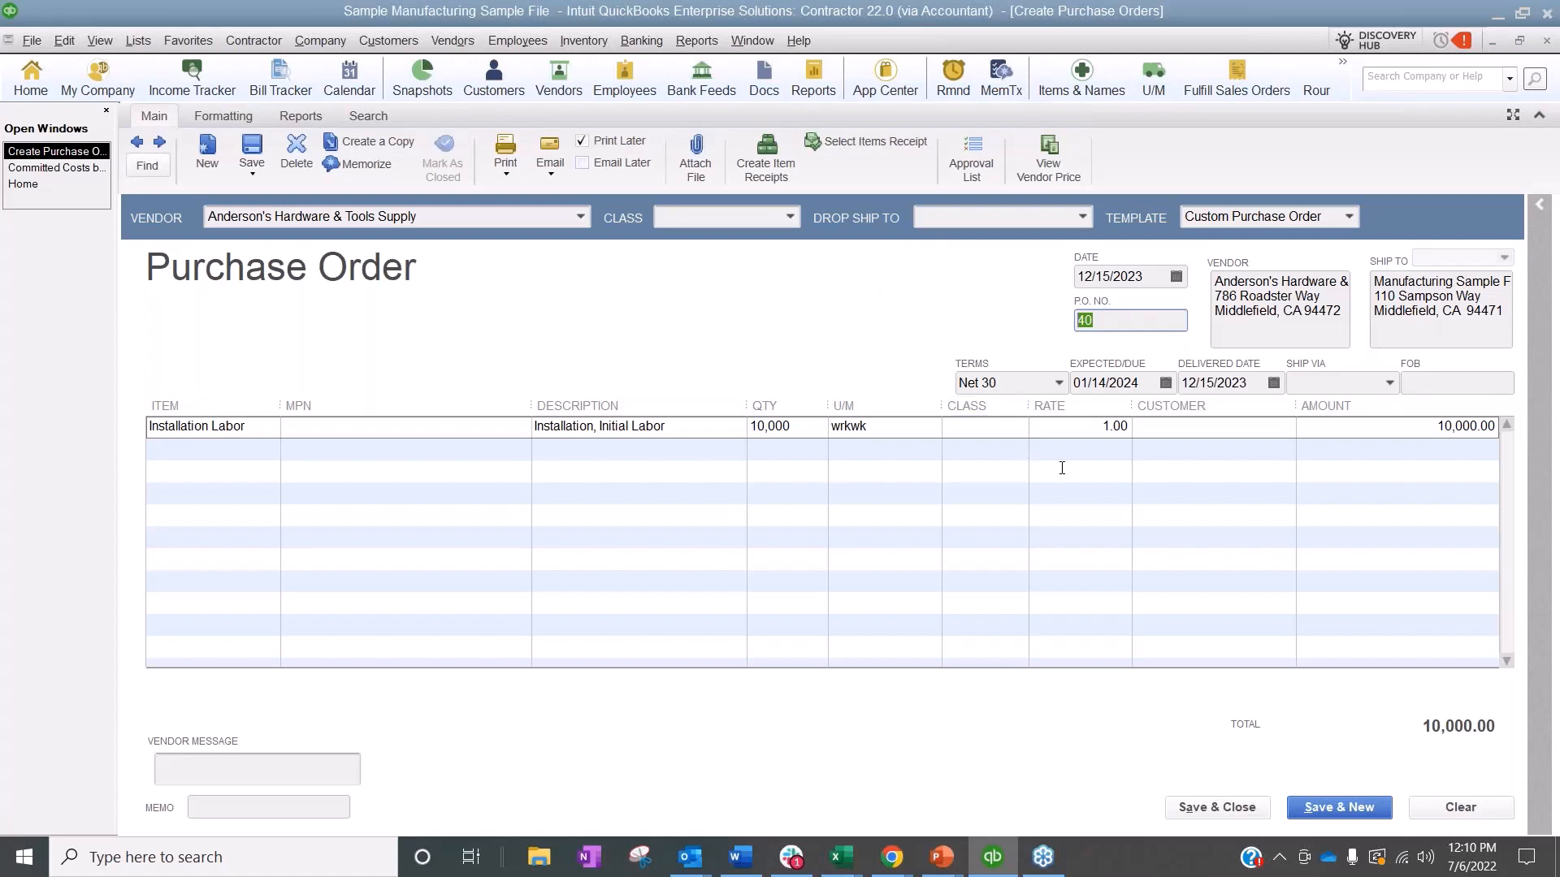
Examine the company-wide Items & Inventory preferences for purchase orders, inventory and unit of measure, and leave them without saving.
left_click(816, 429)
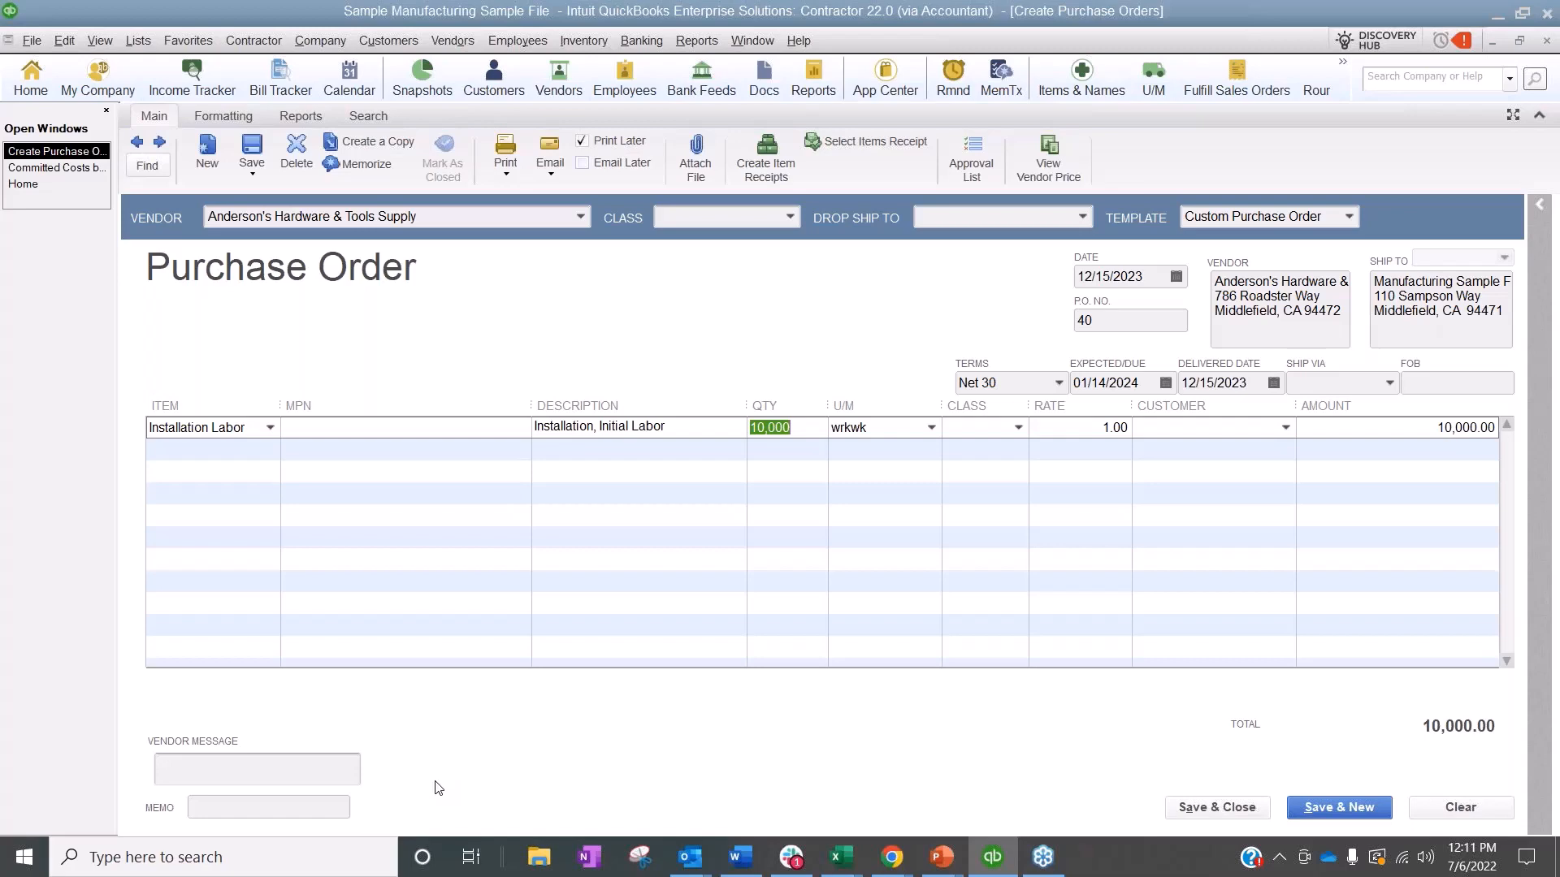
left_click(64, 41)
left_click(98, 441)
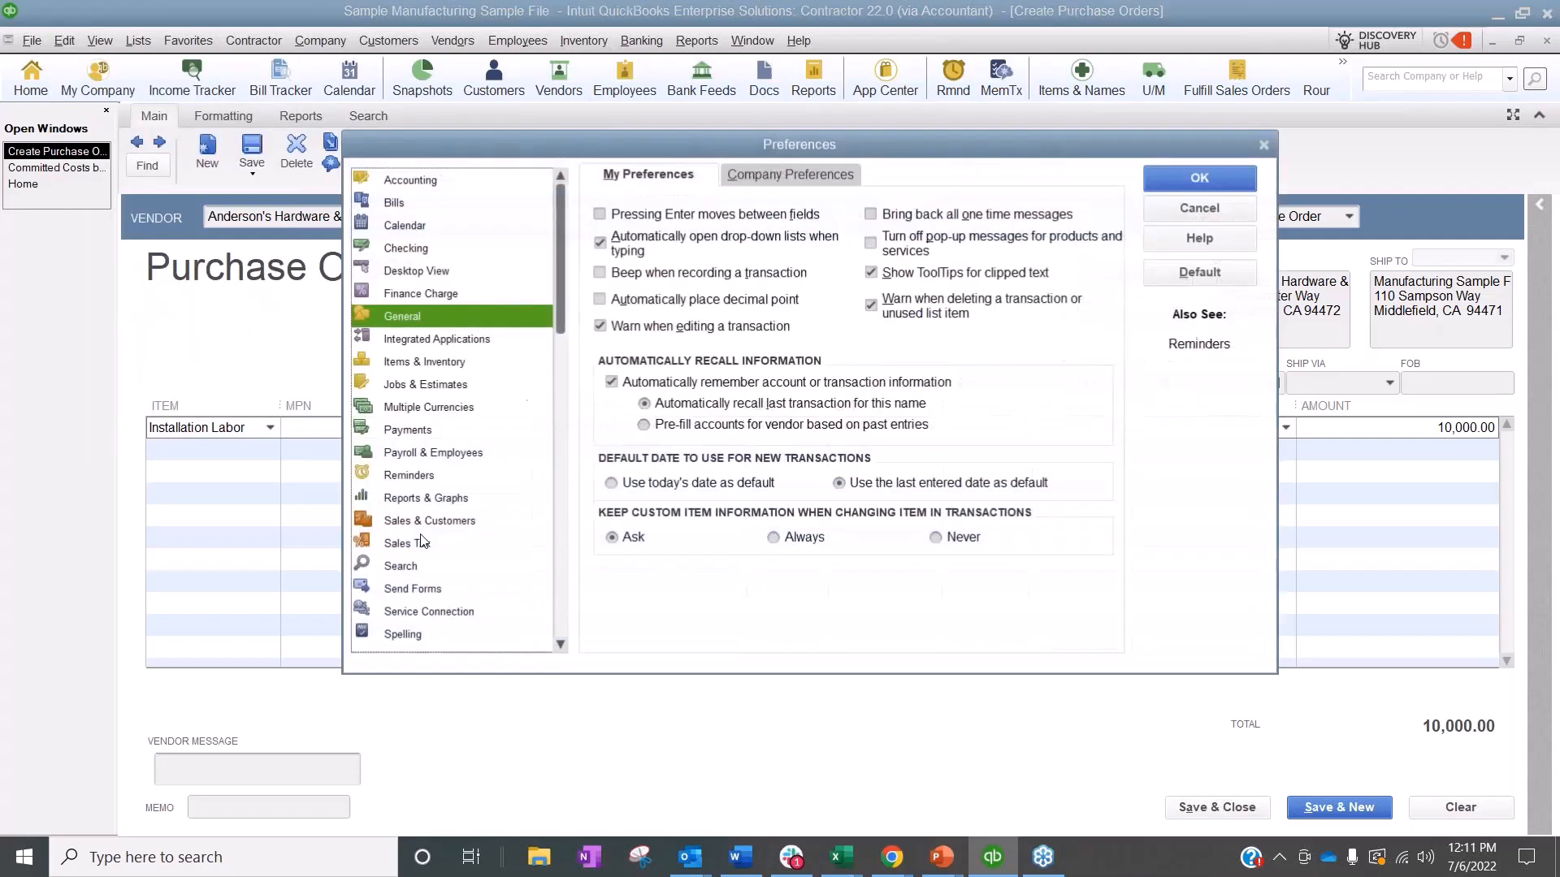
left_click(460, 363)
left_click(801, 177)
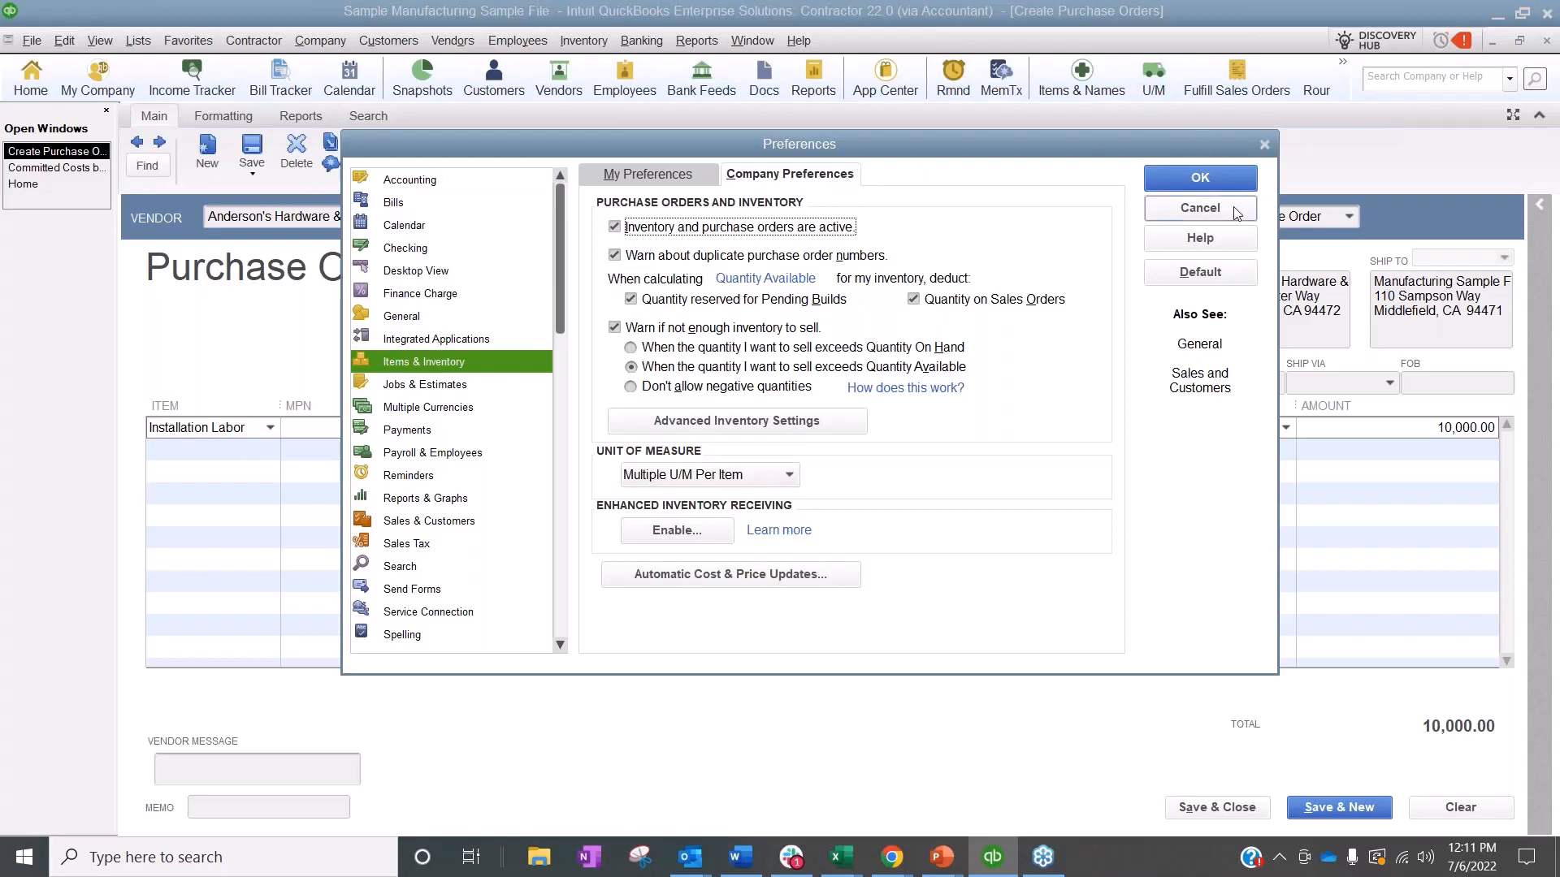
left_click(1200, 208)
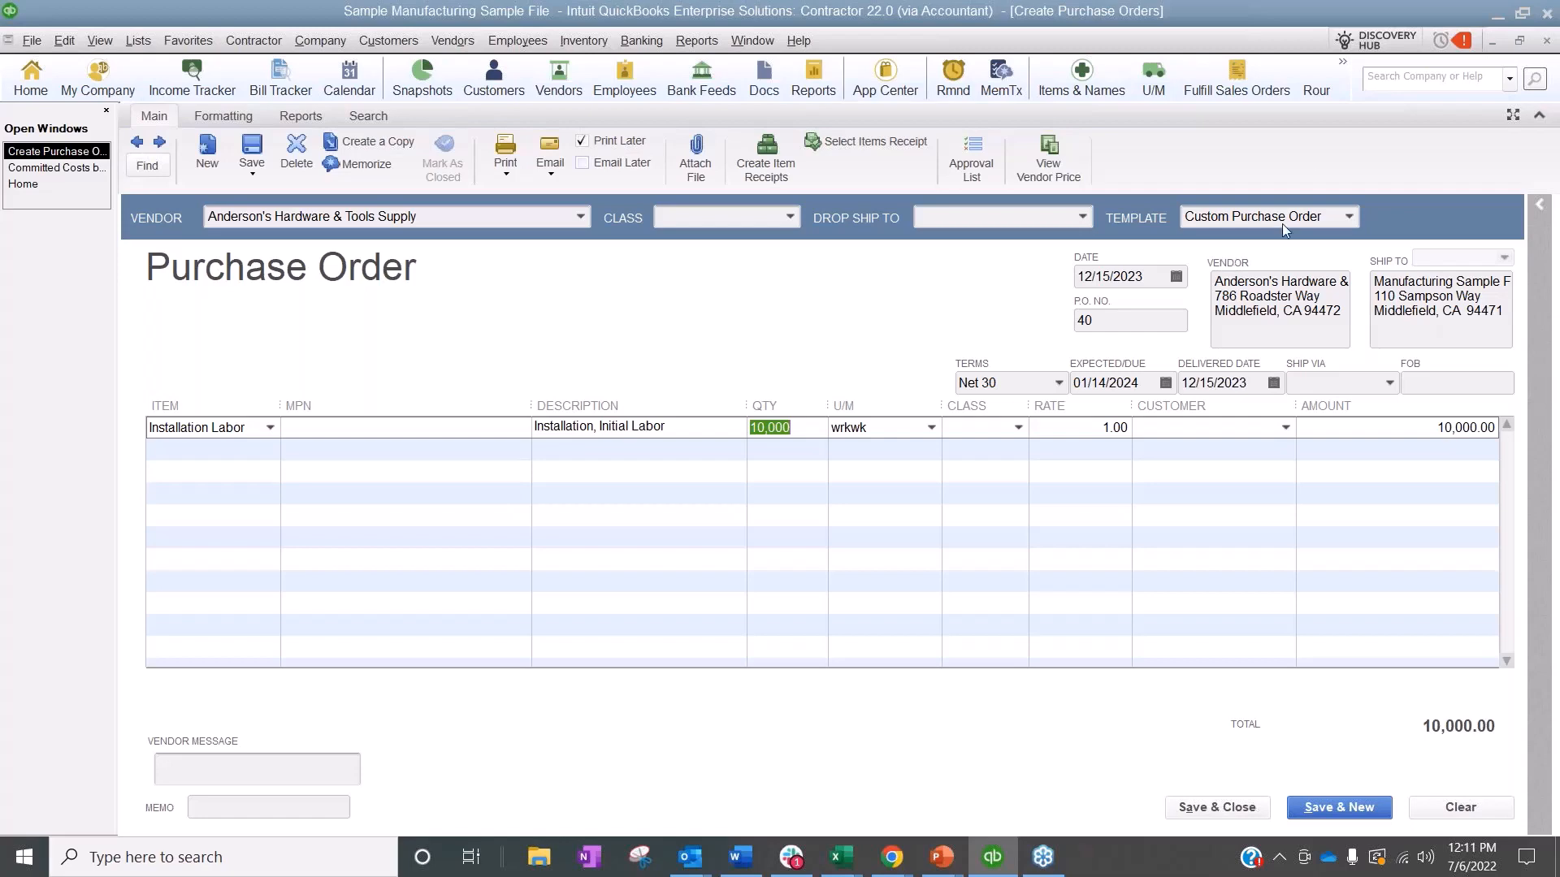
Close the purchase order without recording it, and open the Item List with a wider Name column.
left_click(1546, 40)
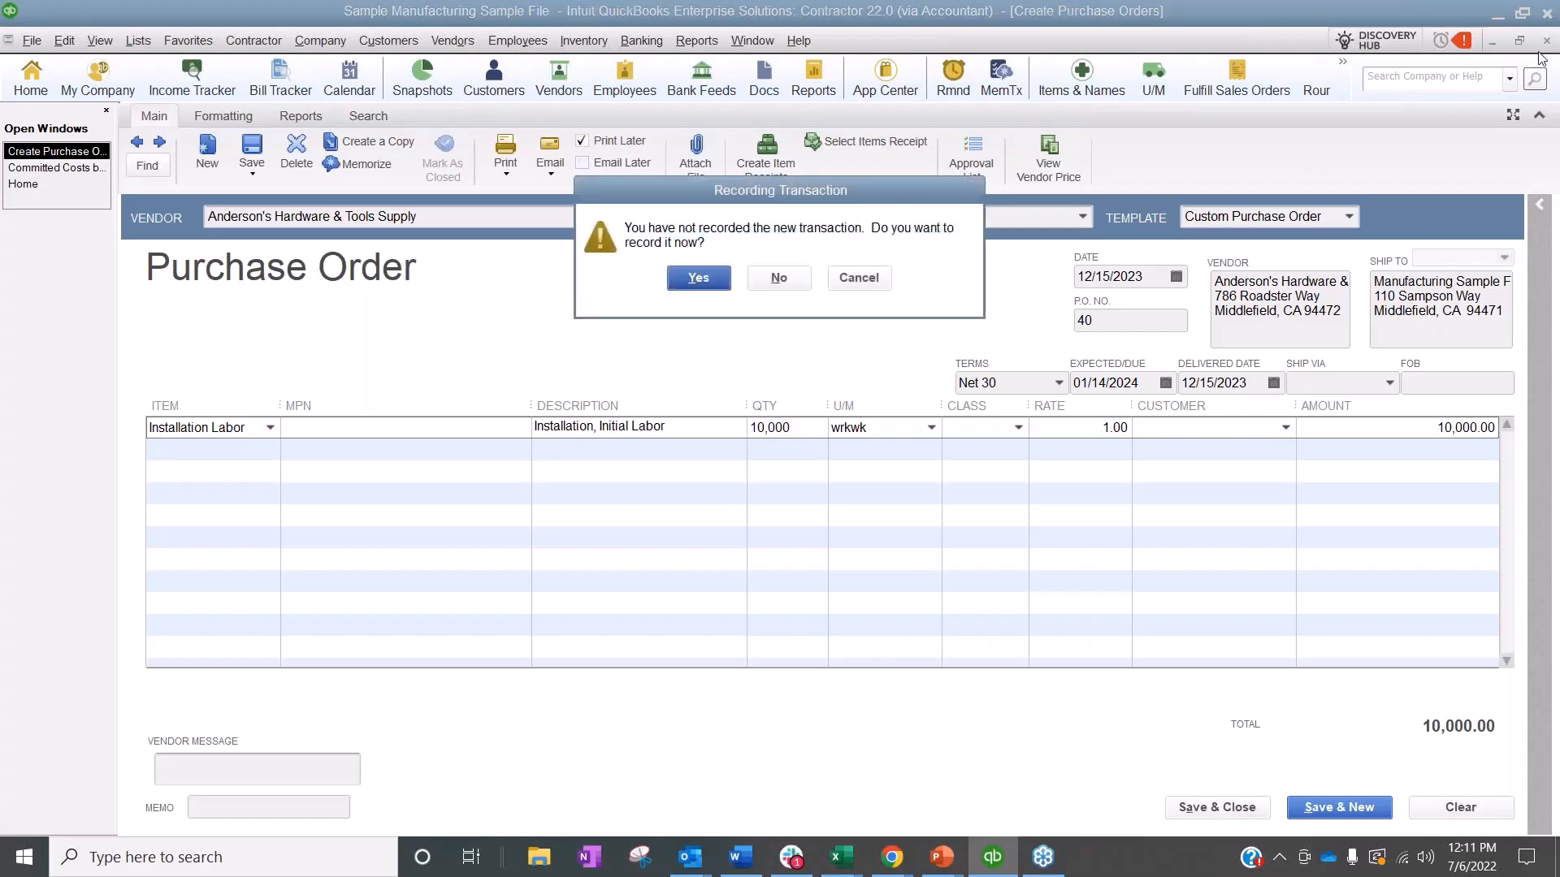
left_click(779, 277)
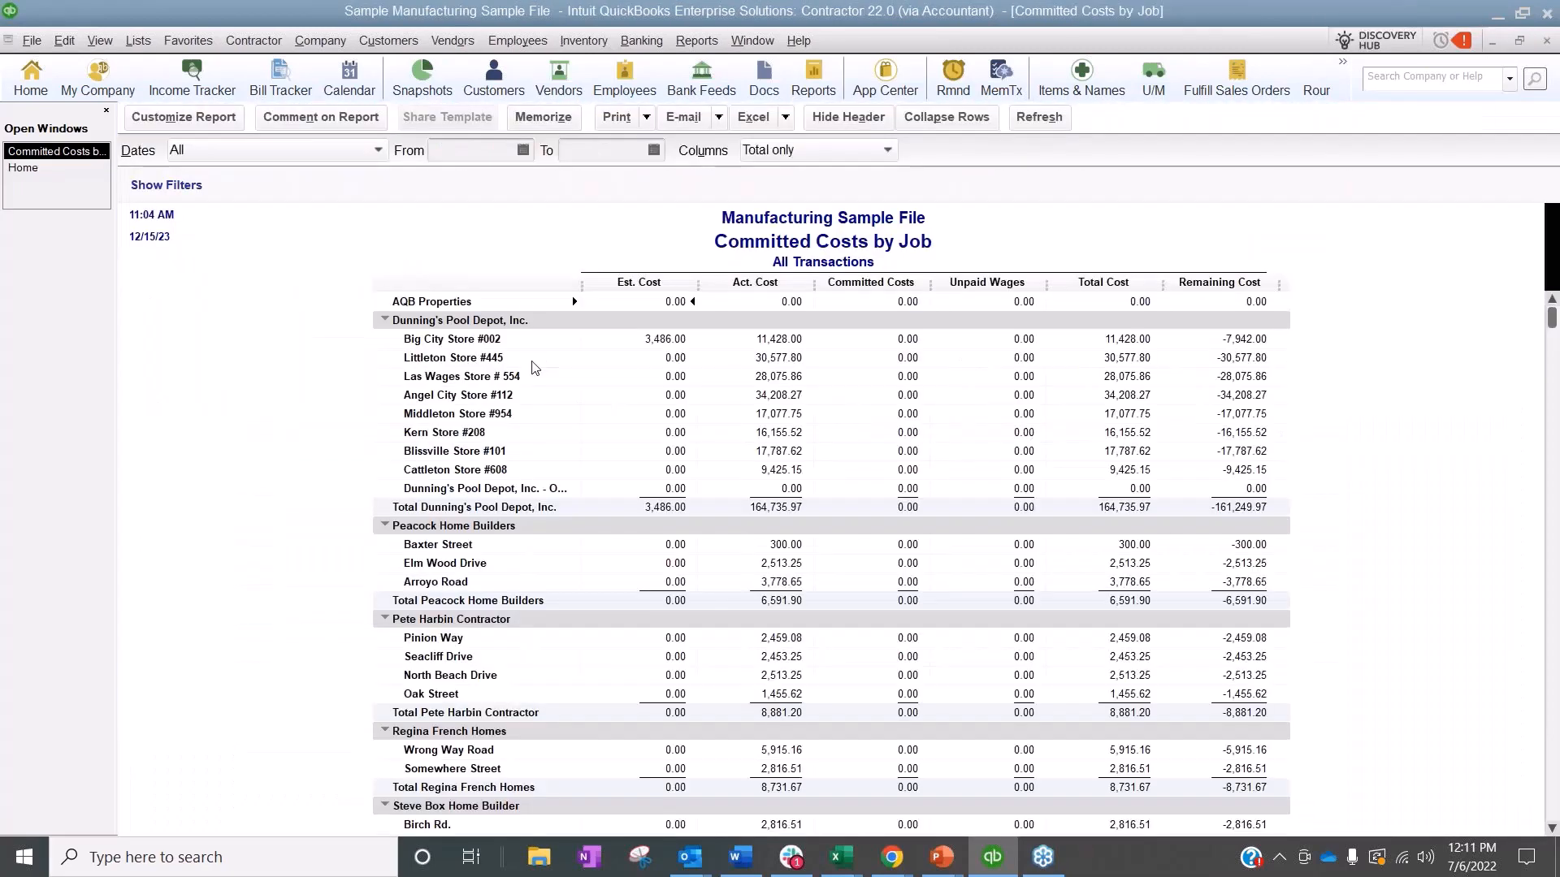
left_click(139, 41)
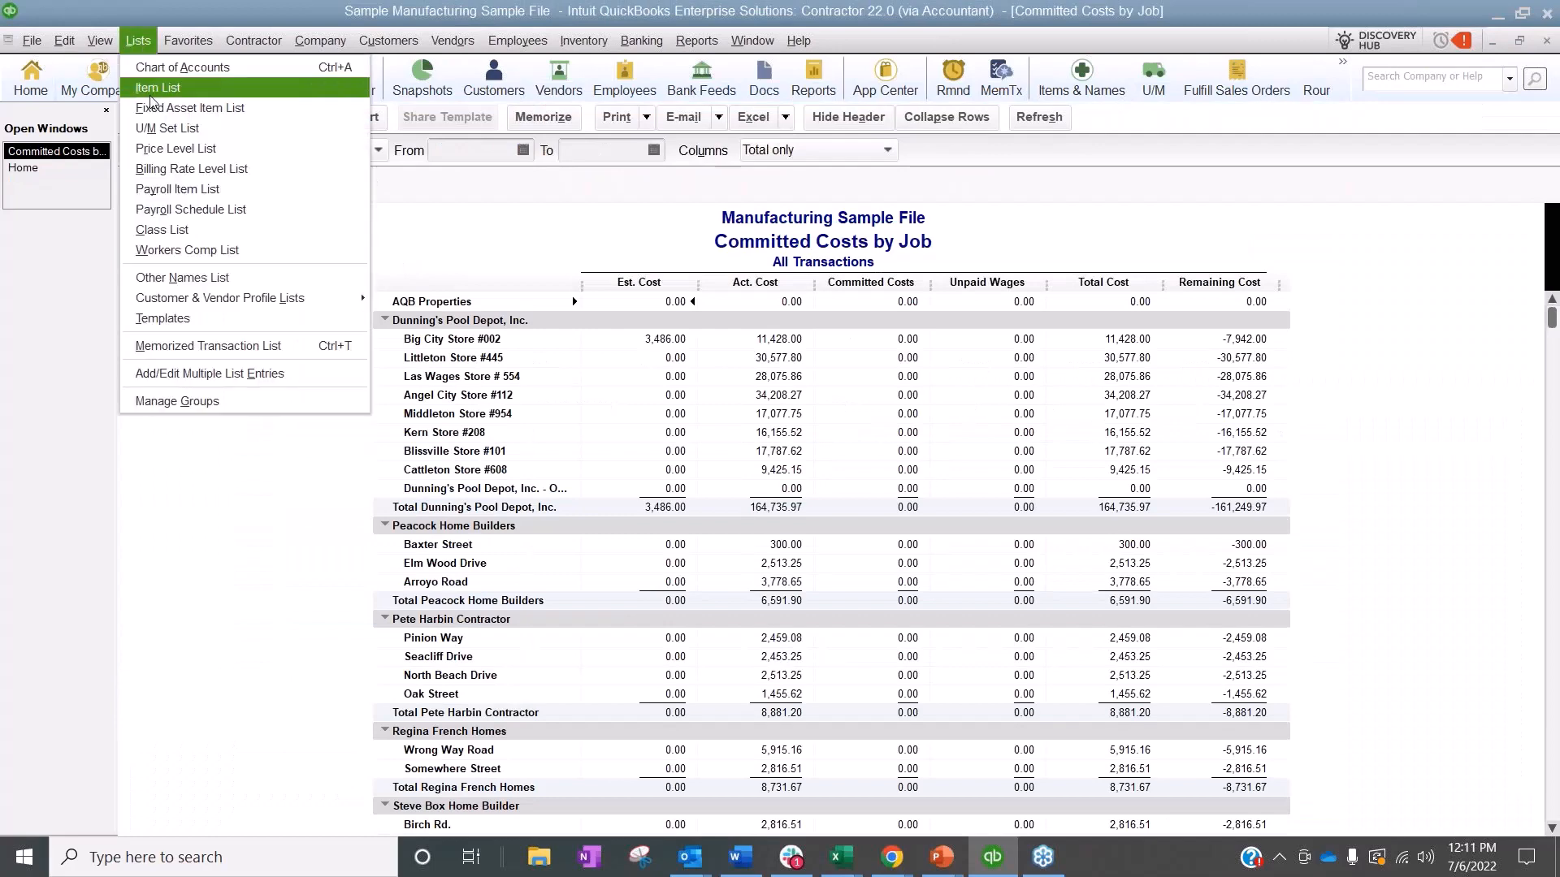
left_click(153, 87)
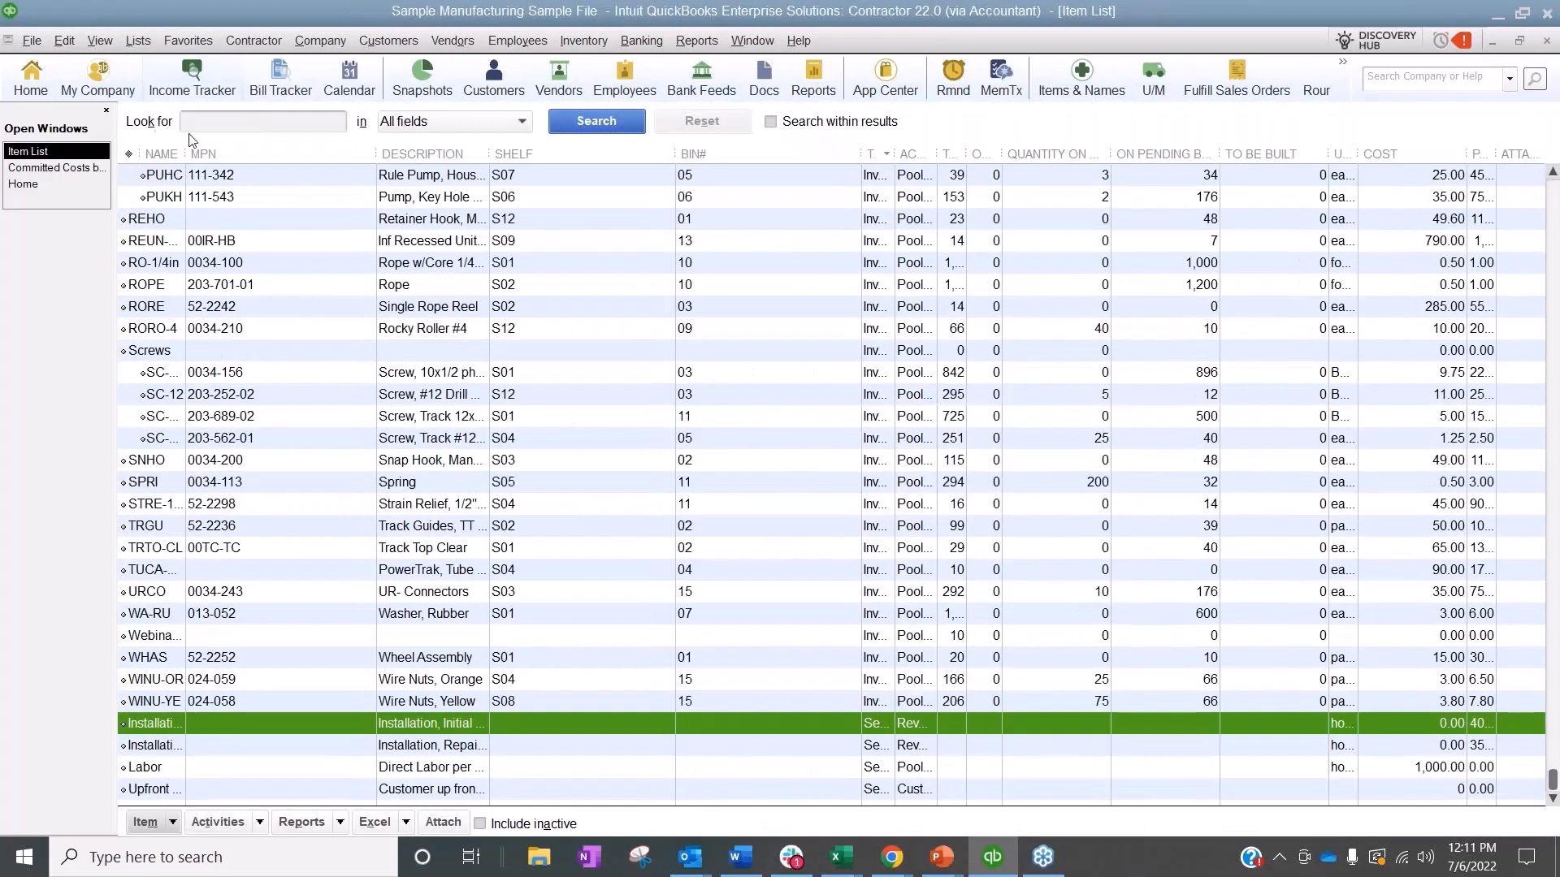
left_click_drag(186, 151, 425, 153)
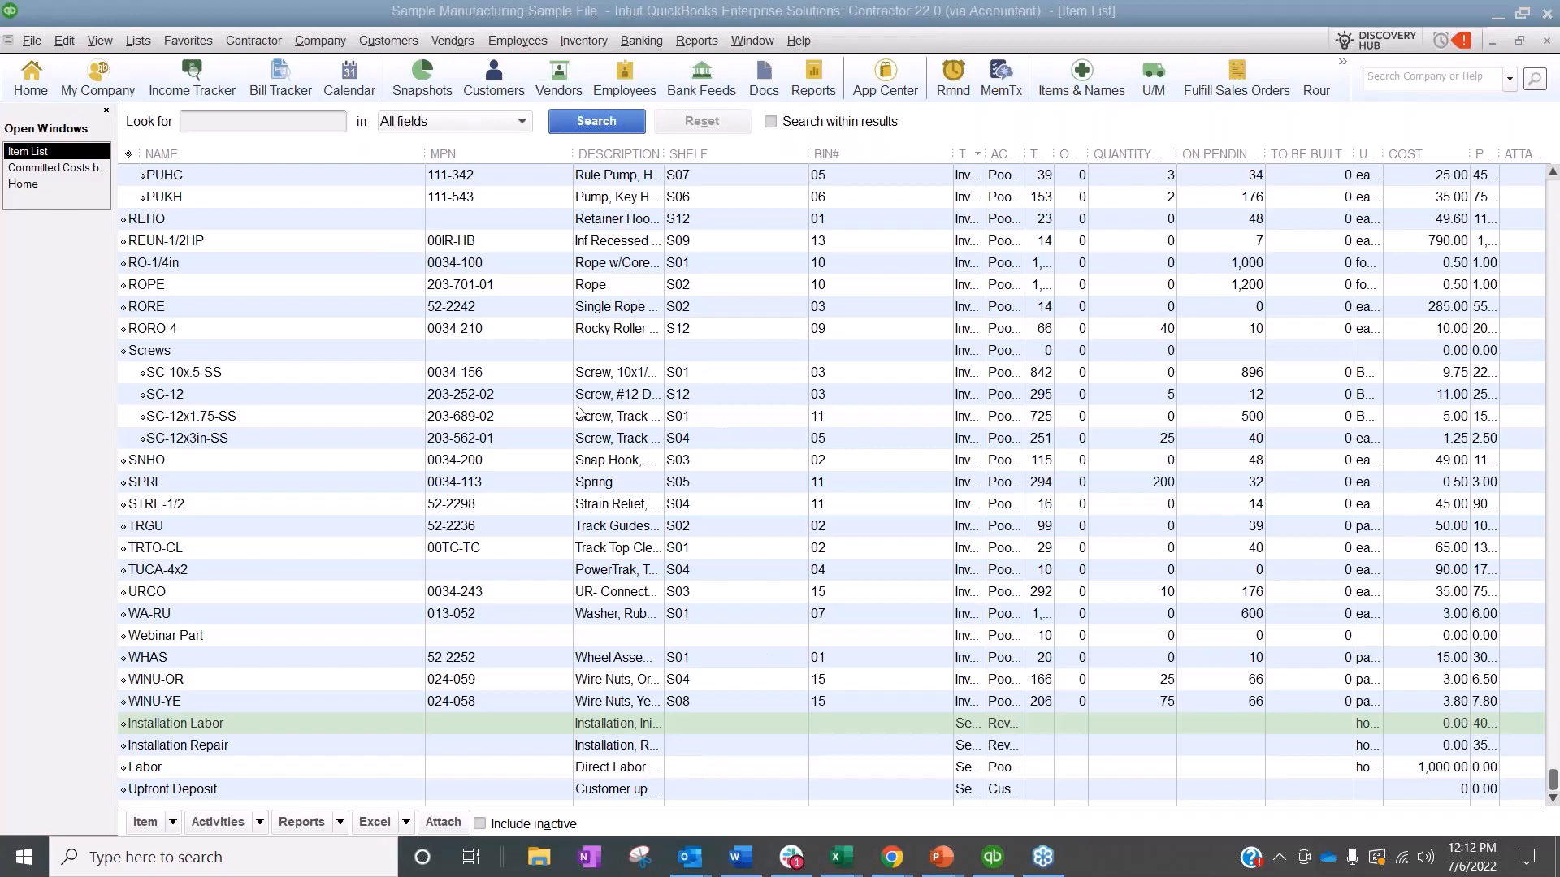
Open the Inventory Stock Status by Item report.
left_click(696, 41)
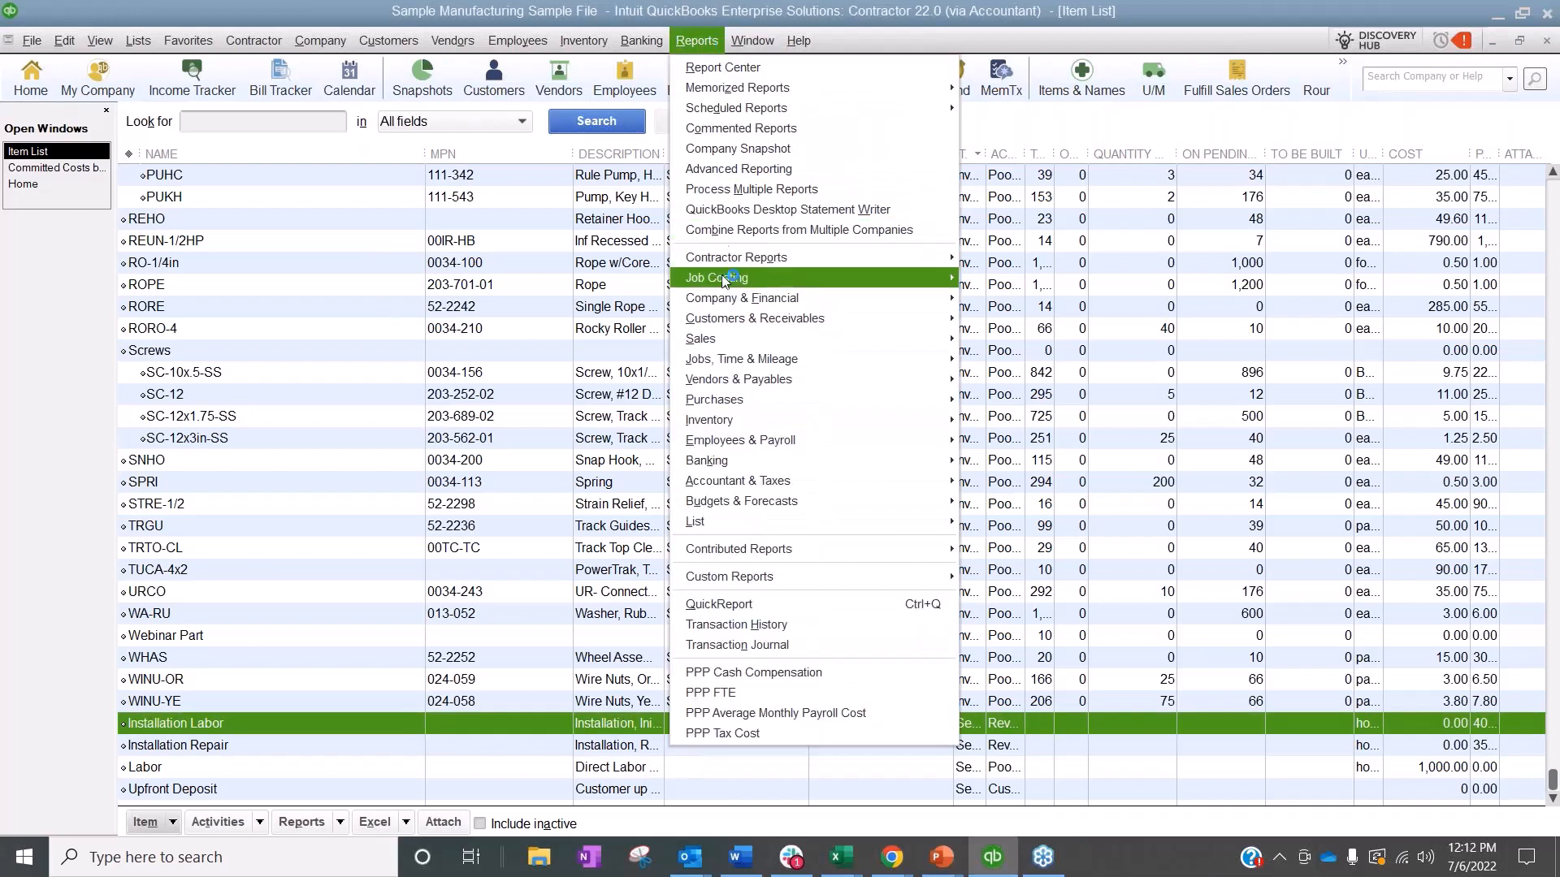
mouse_move(822, 423)
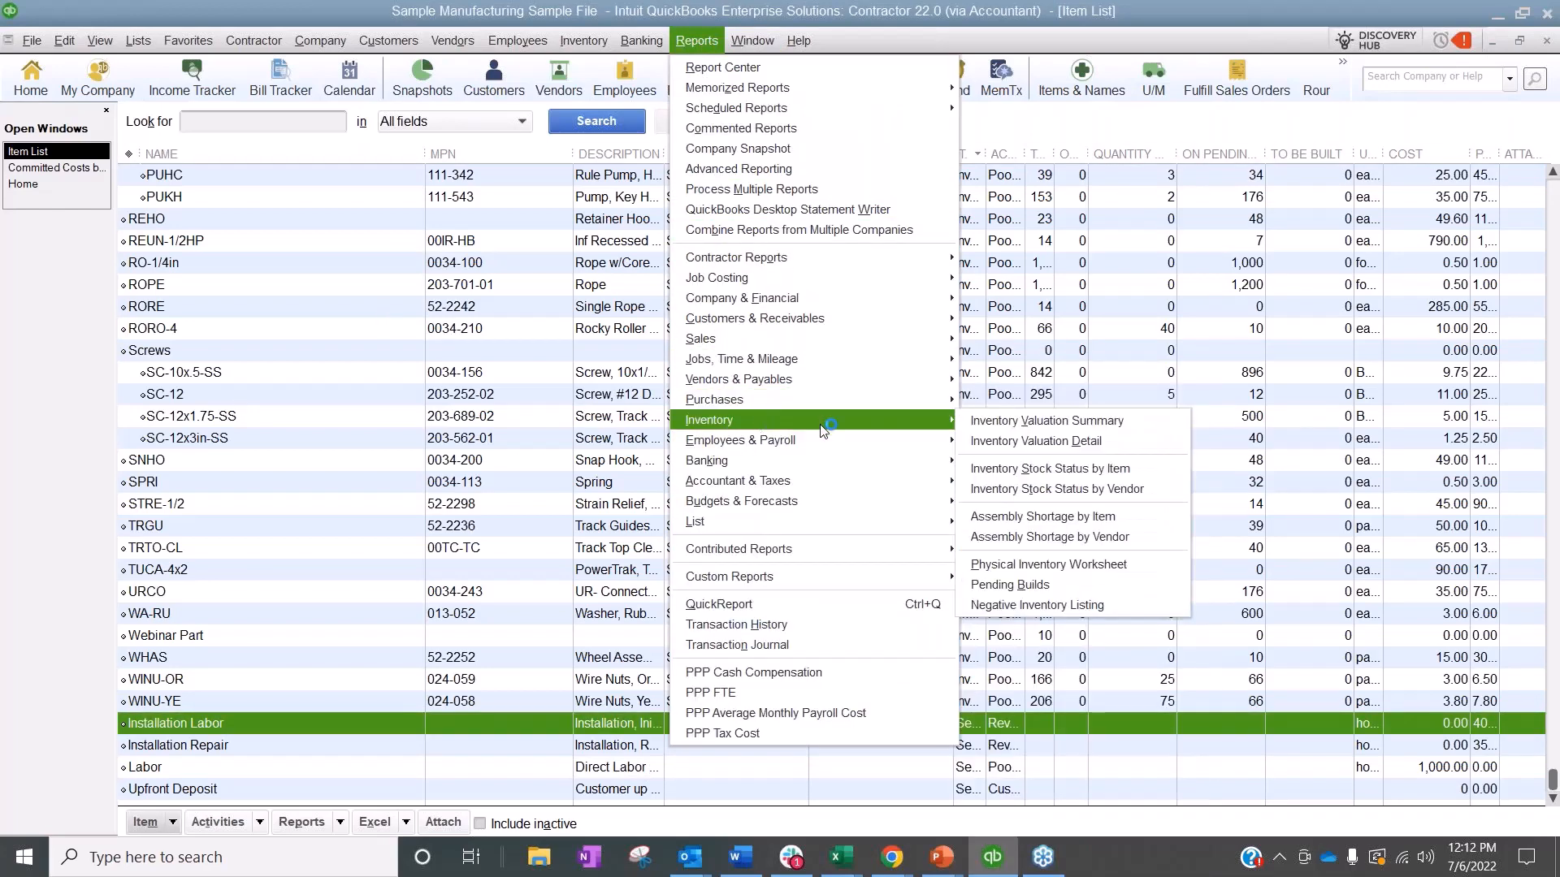
left_click(1045, 470)
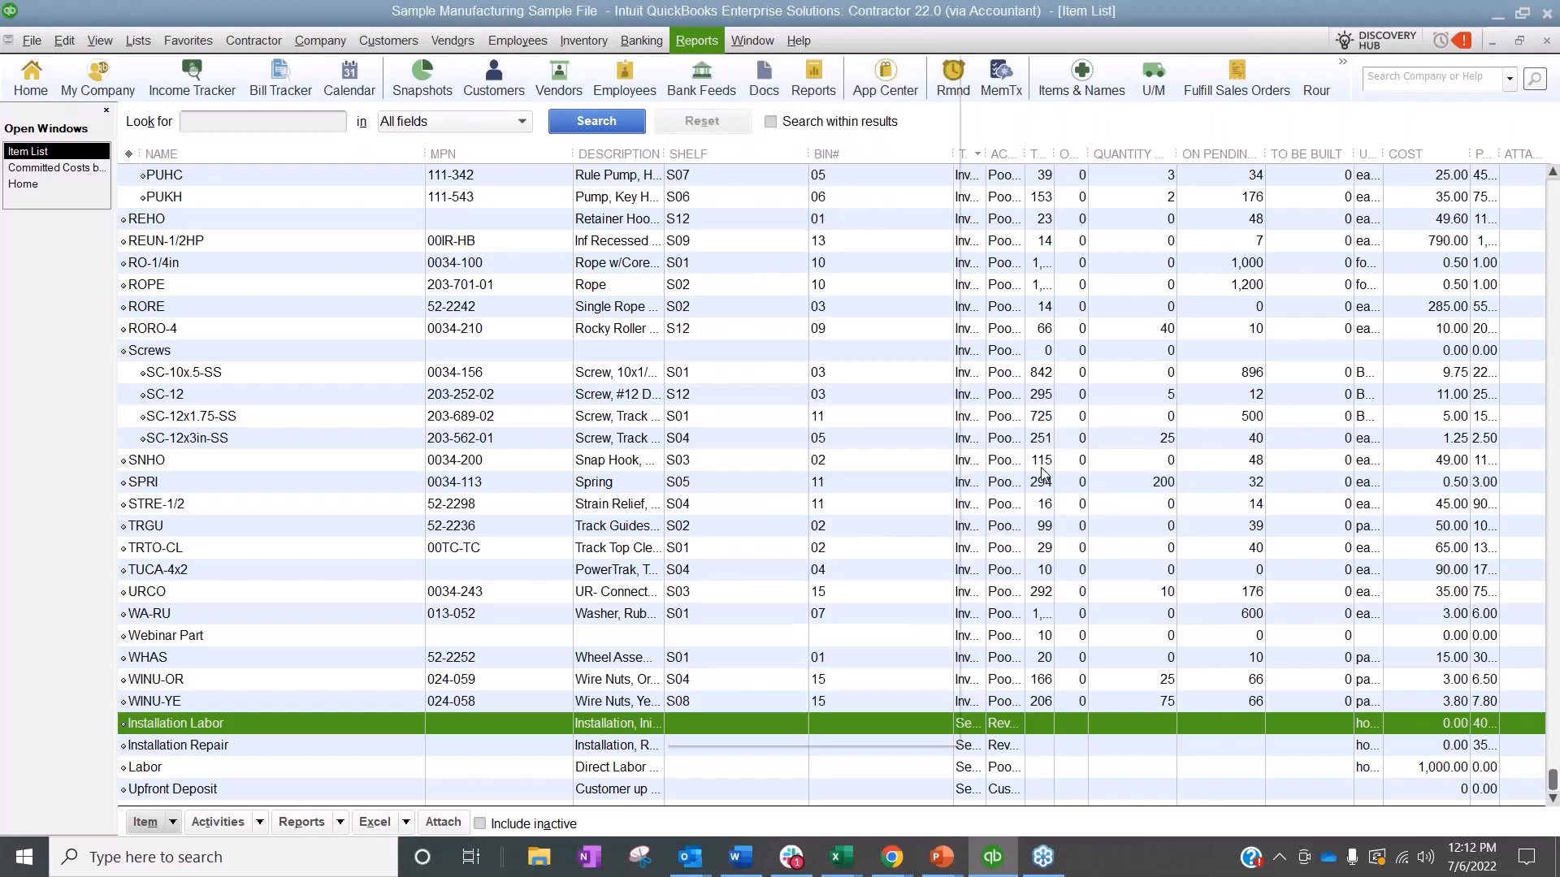
Open the Profit & Loss Standard report with columns by Month and a start date of 01/01/2023.
key("alt+r")
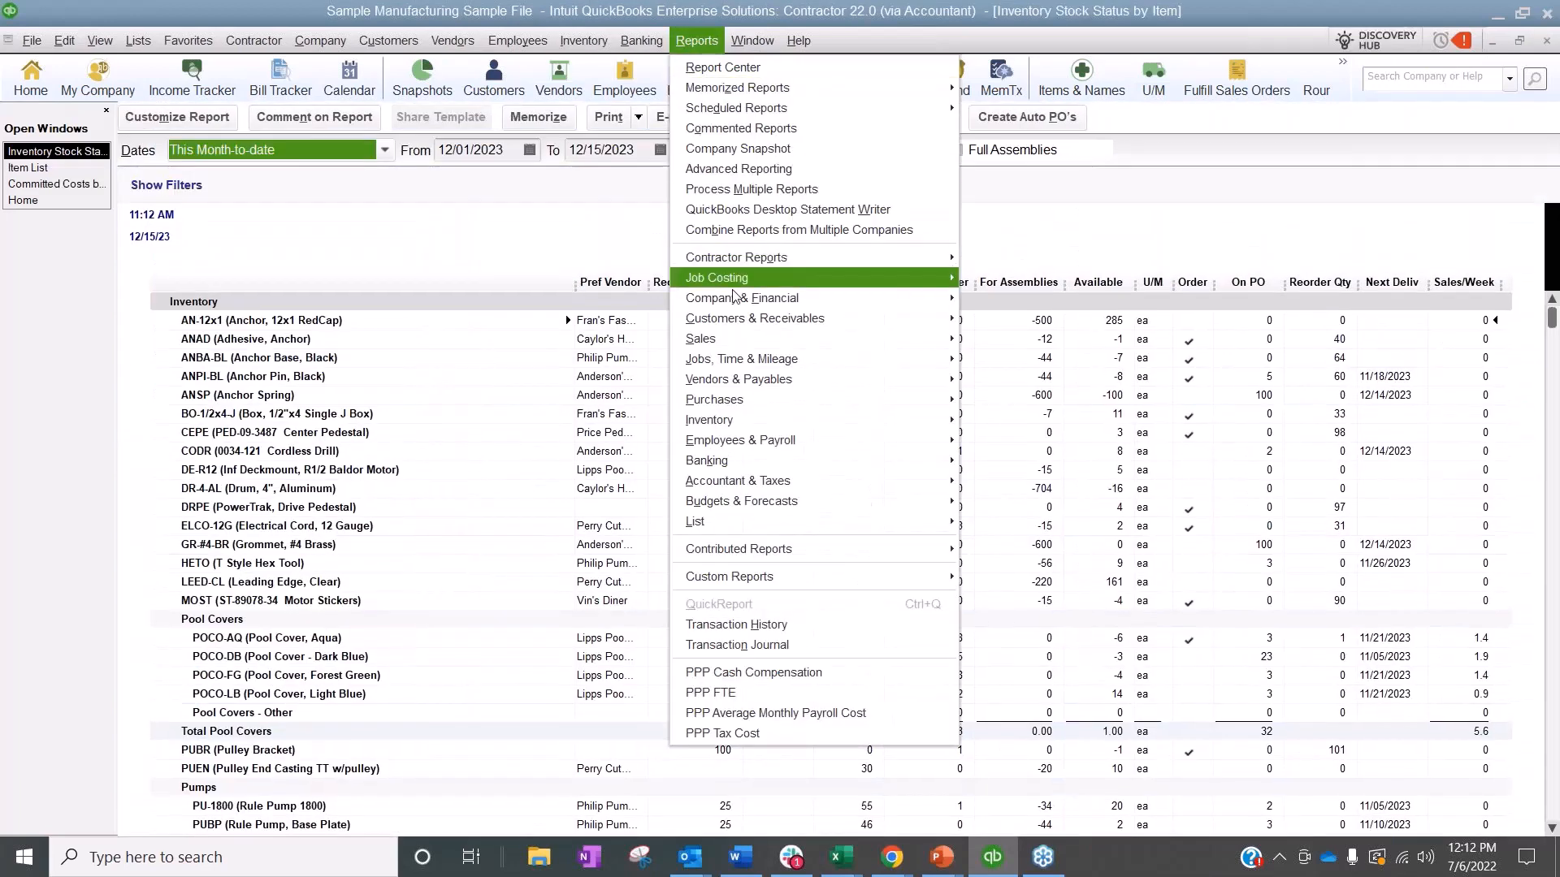
mouse_move(756, 302)
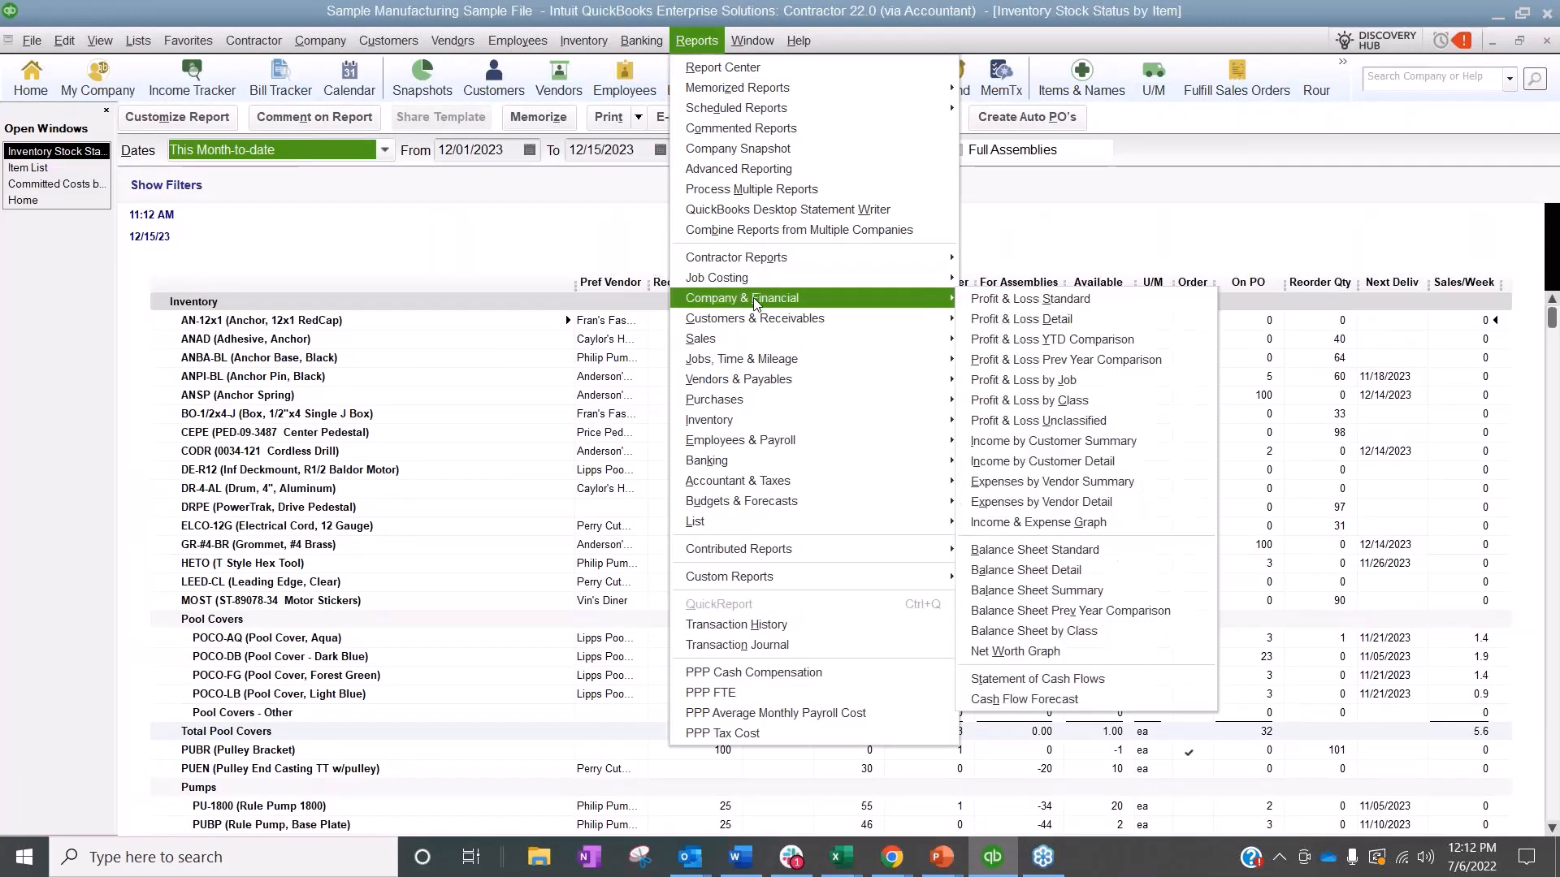
left_click(1028, 299)
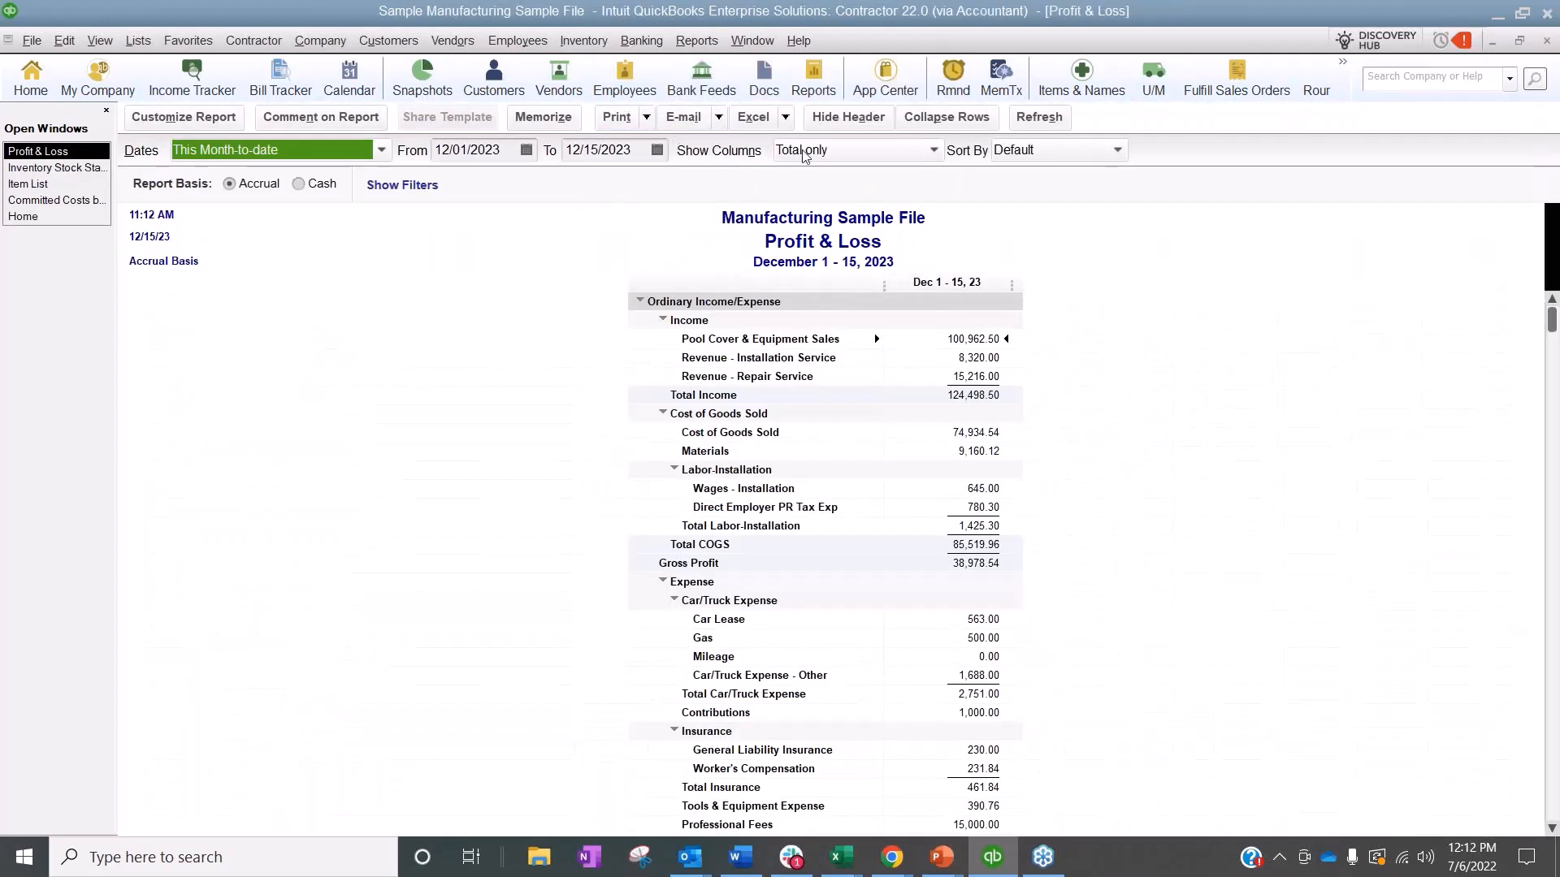
left_click(813, 150)
left_click(804, 308)
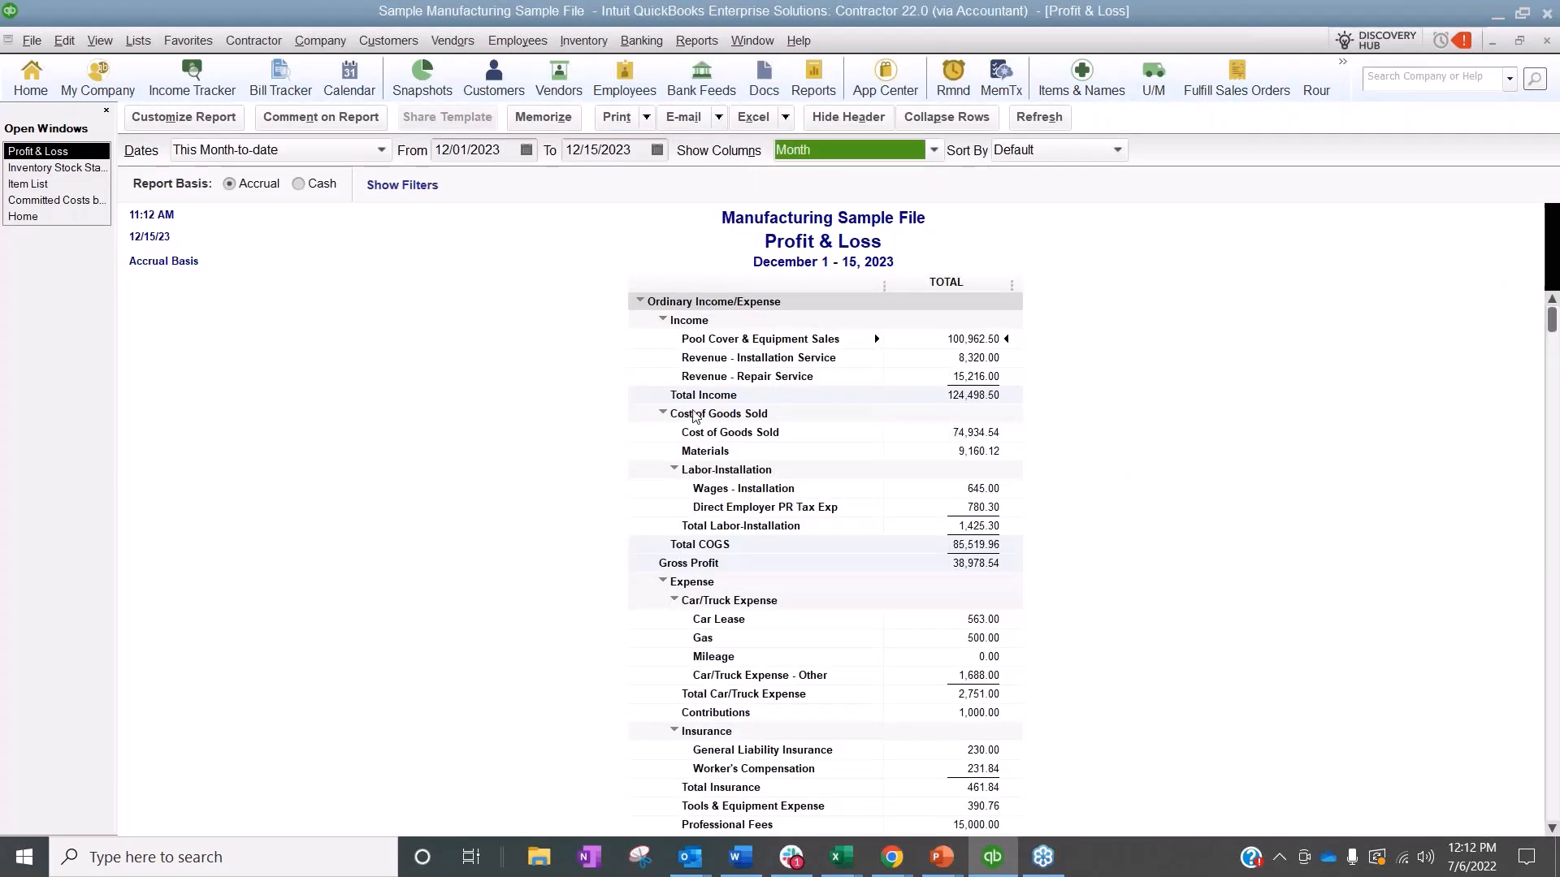
left_click(480, 150)
type("01/01/2023")
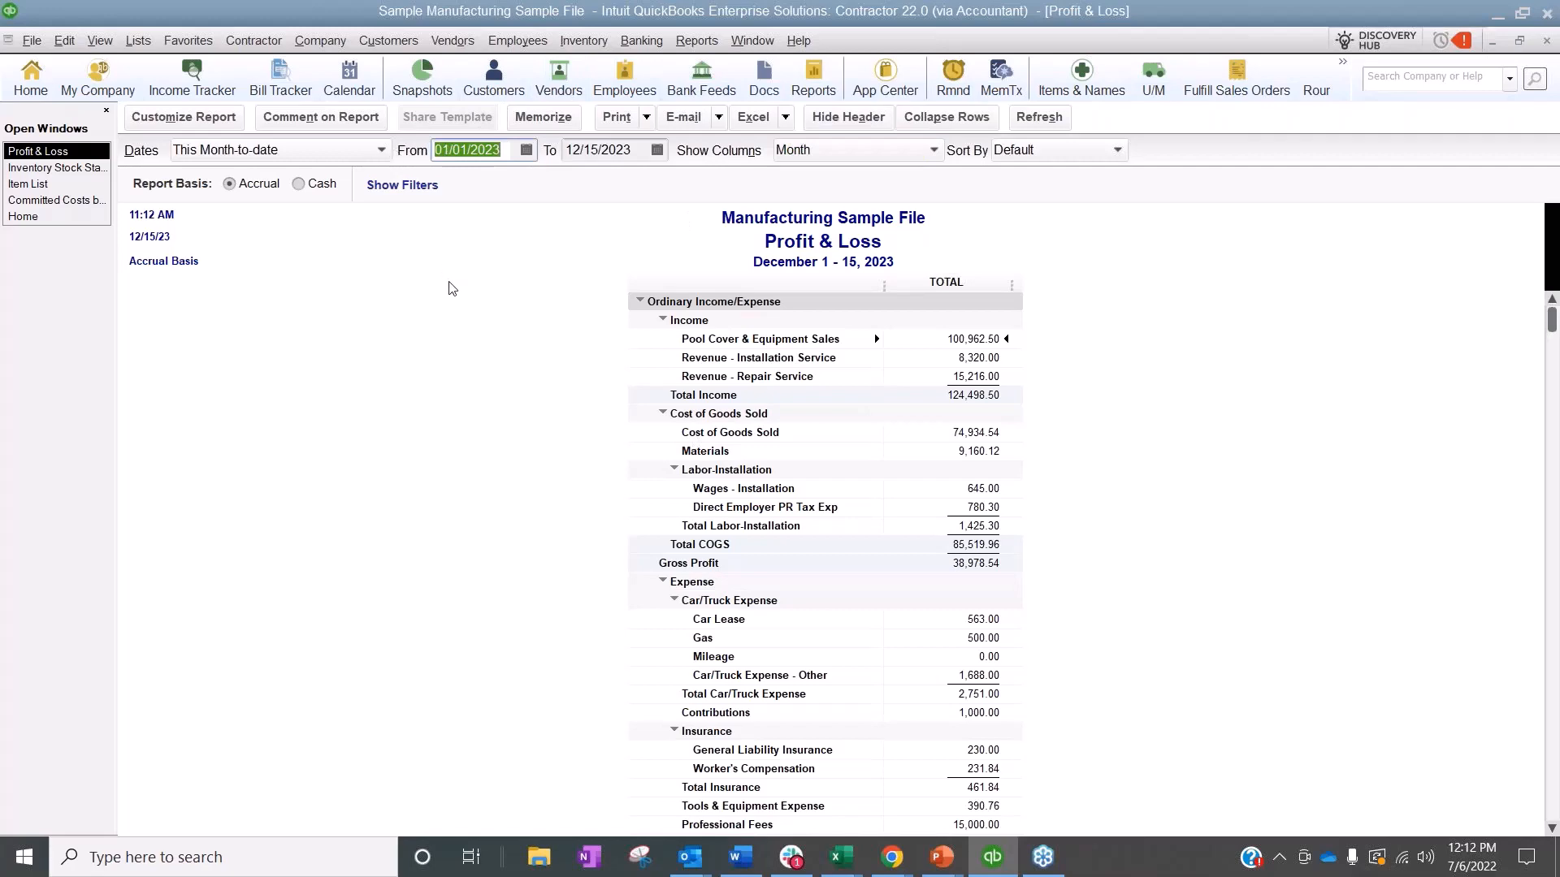
key("Tab")
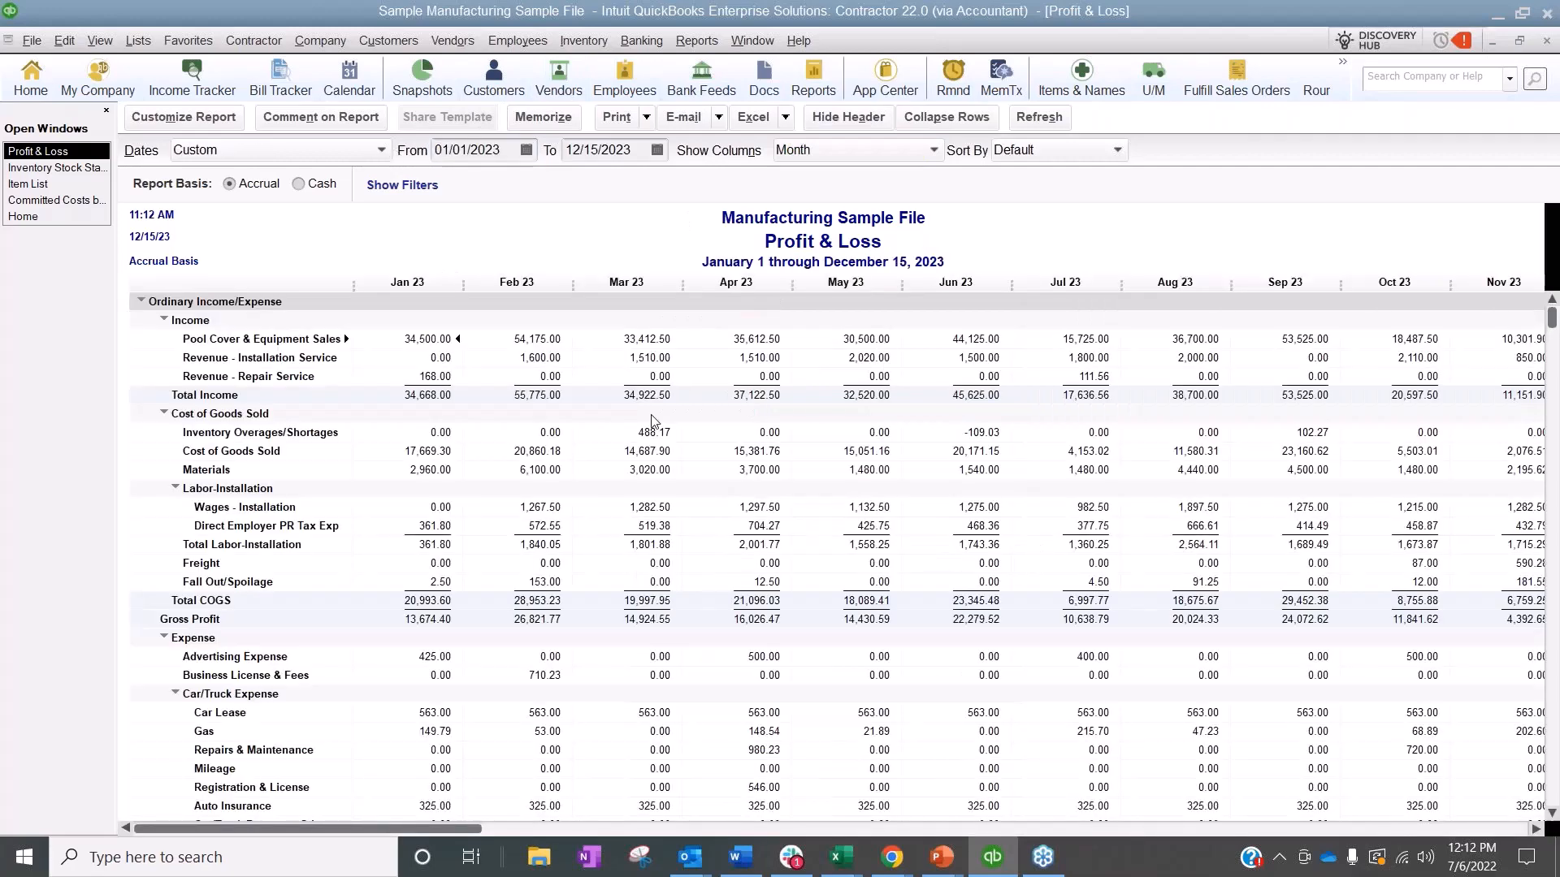
Collapse the Profit & Loss rows, add a % of Income subcolumn, and narrow all of the report's amount columns.
left_click(947, 117)
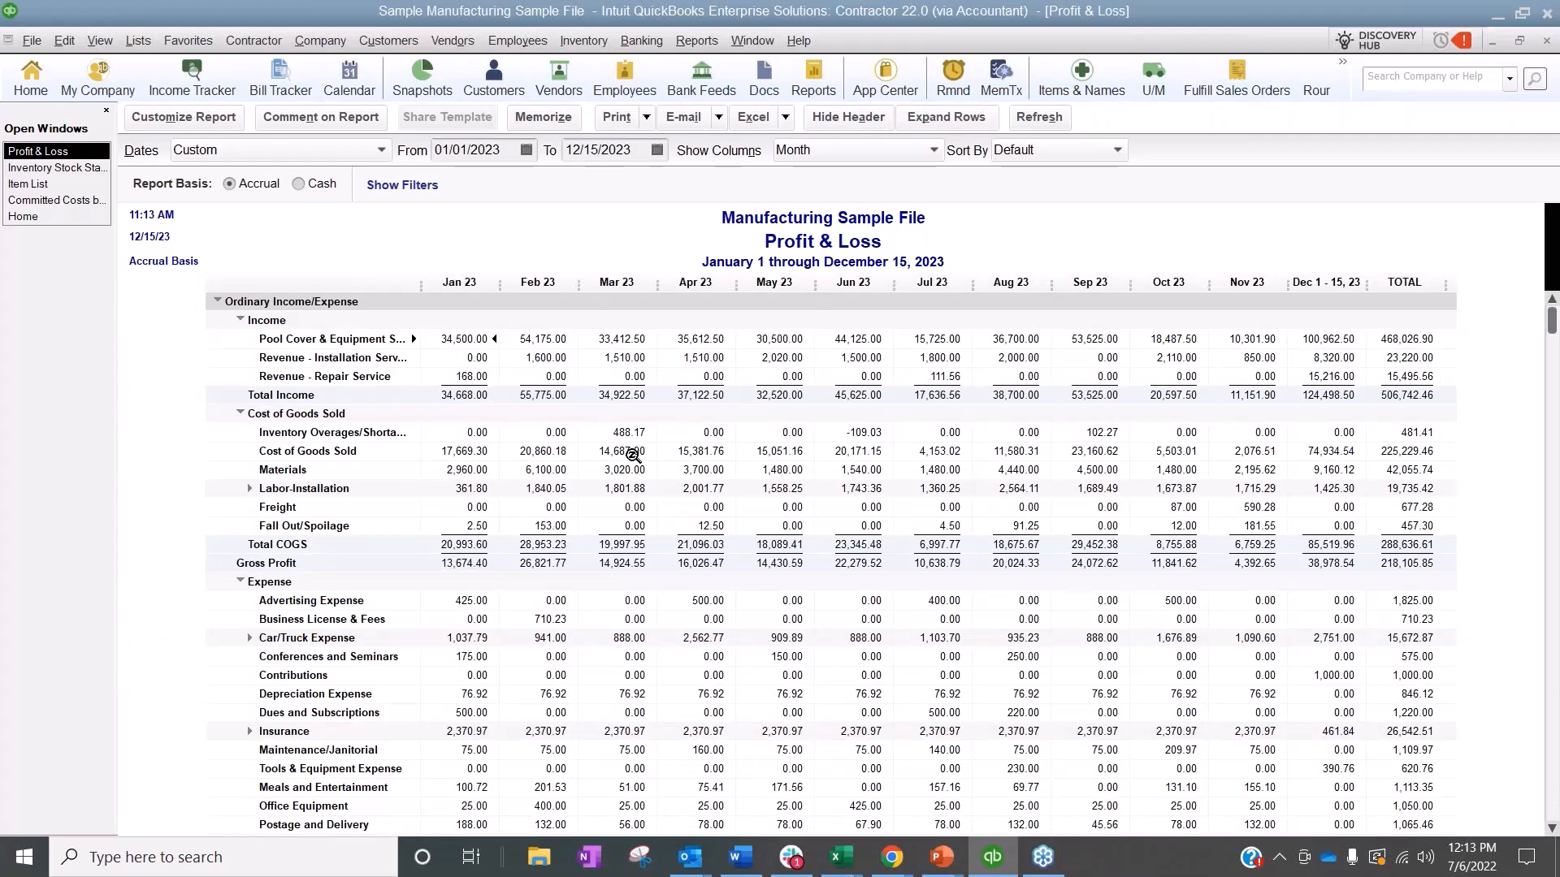
left_click(184, 116)
left_click(978, 547)
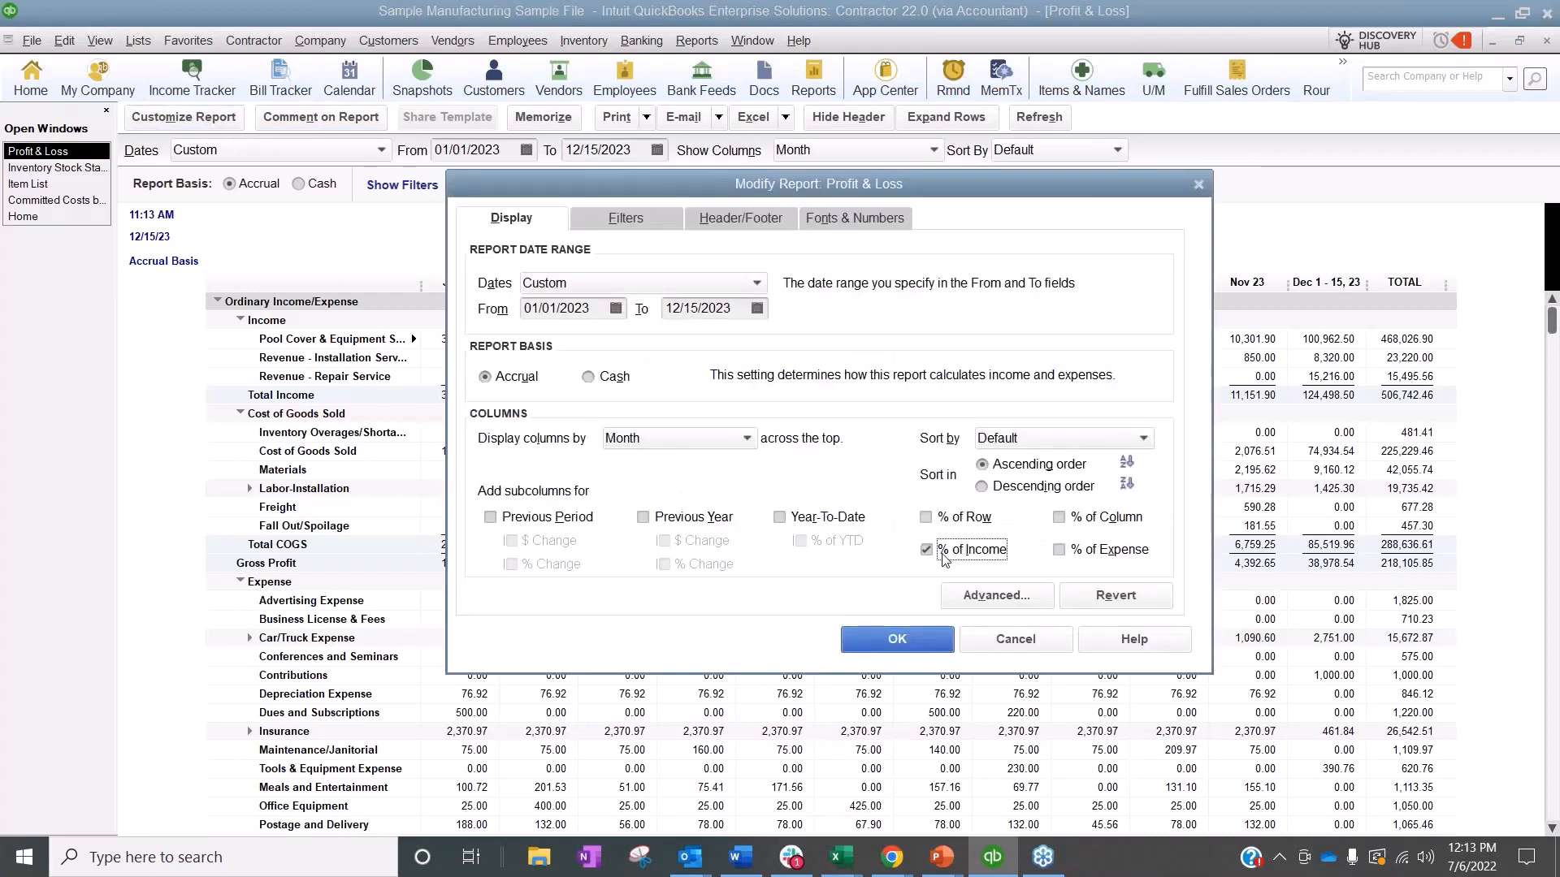
left_click(897, 640)
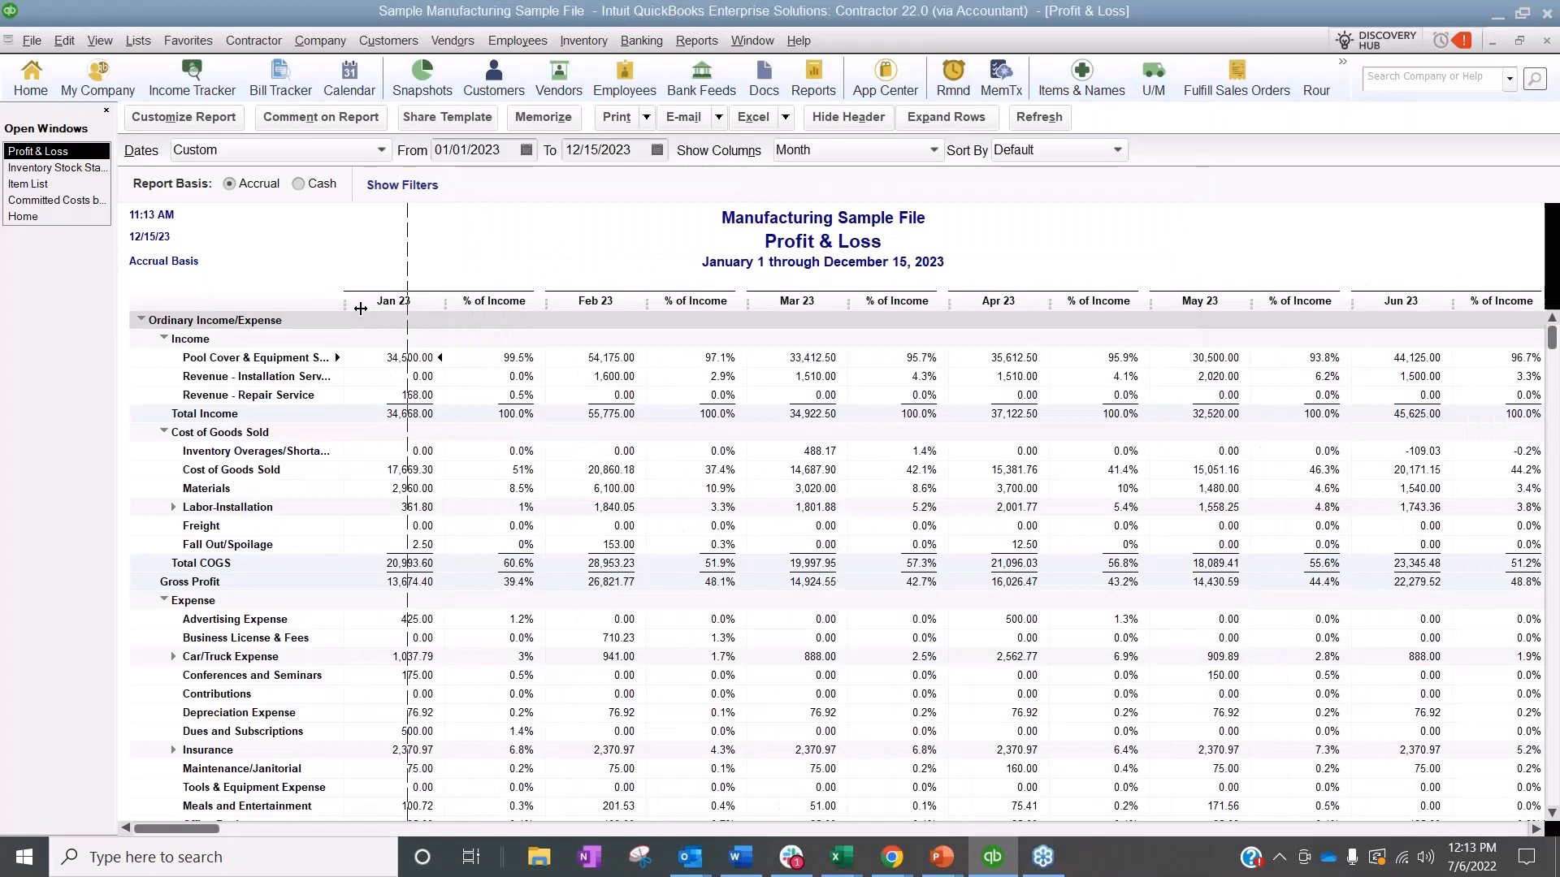
left_click_drag(444, 305, 360, 309)
left_click(743, 263)
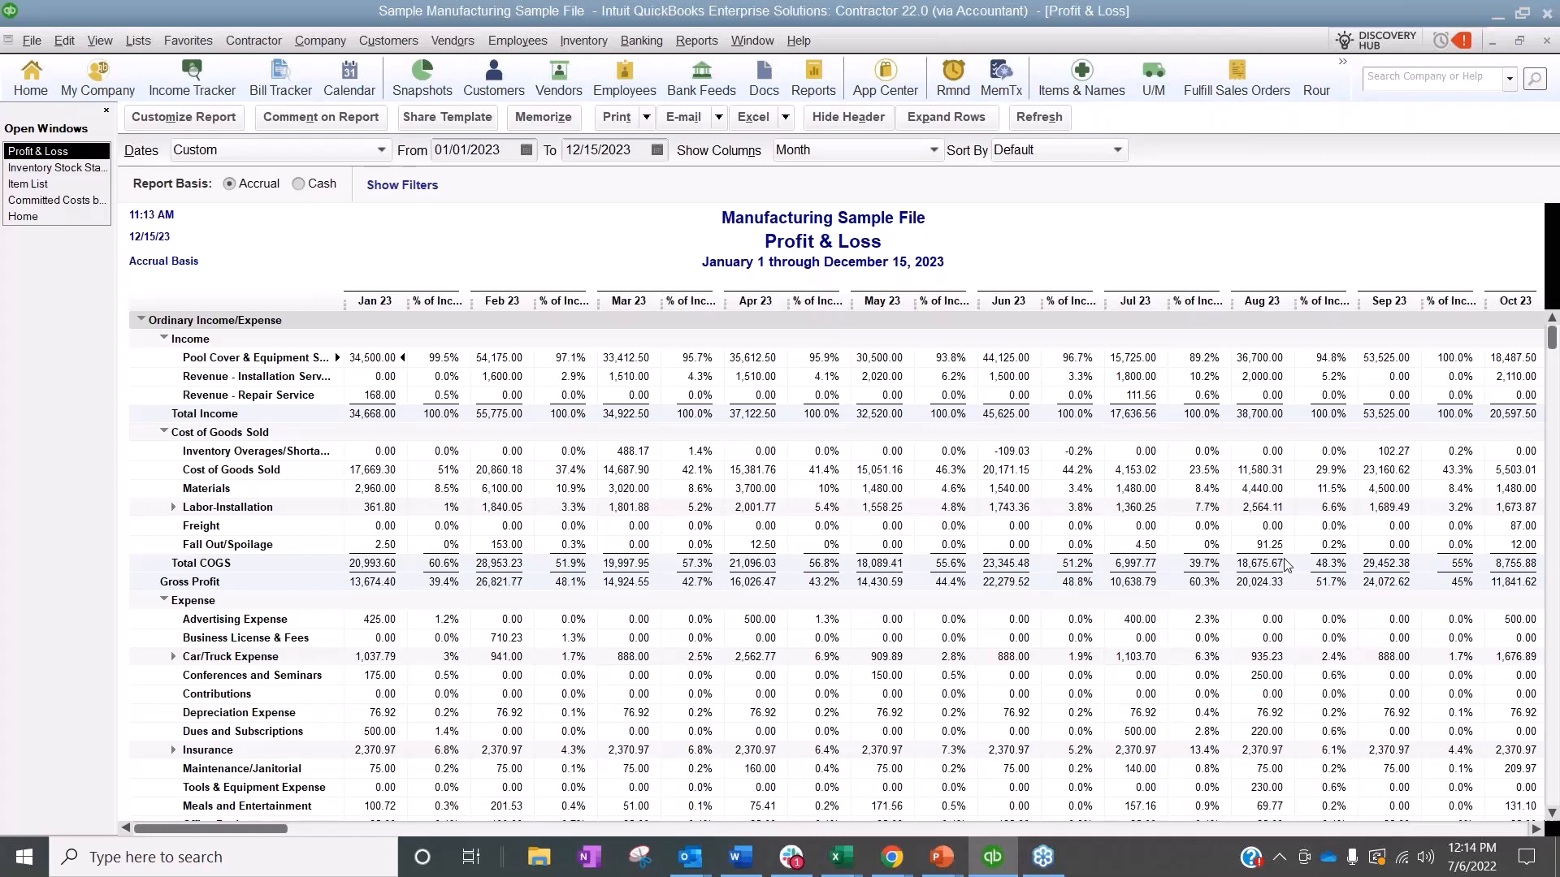
Close the Profit & Loss and Inventory Stock Status reports, and view the details of the RO-1/4in item.
left_click(1546, 40)
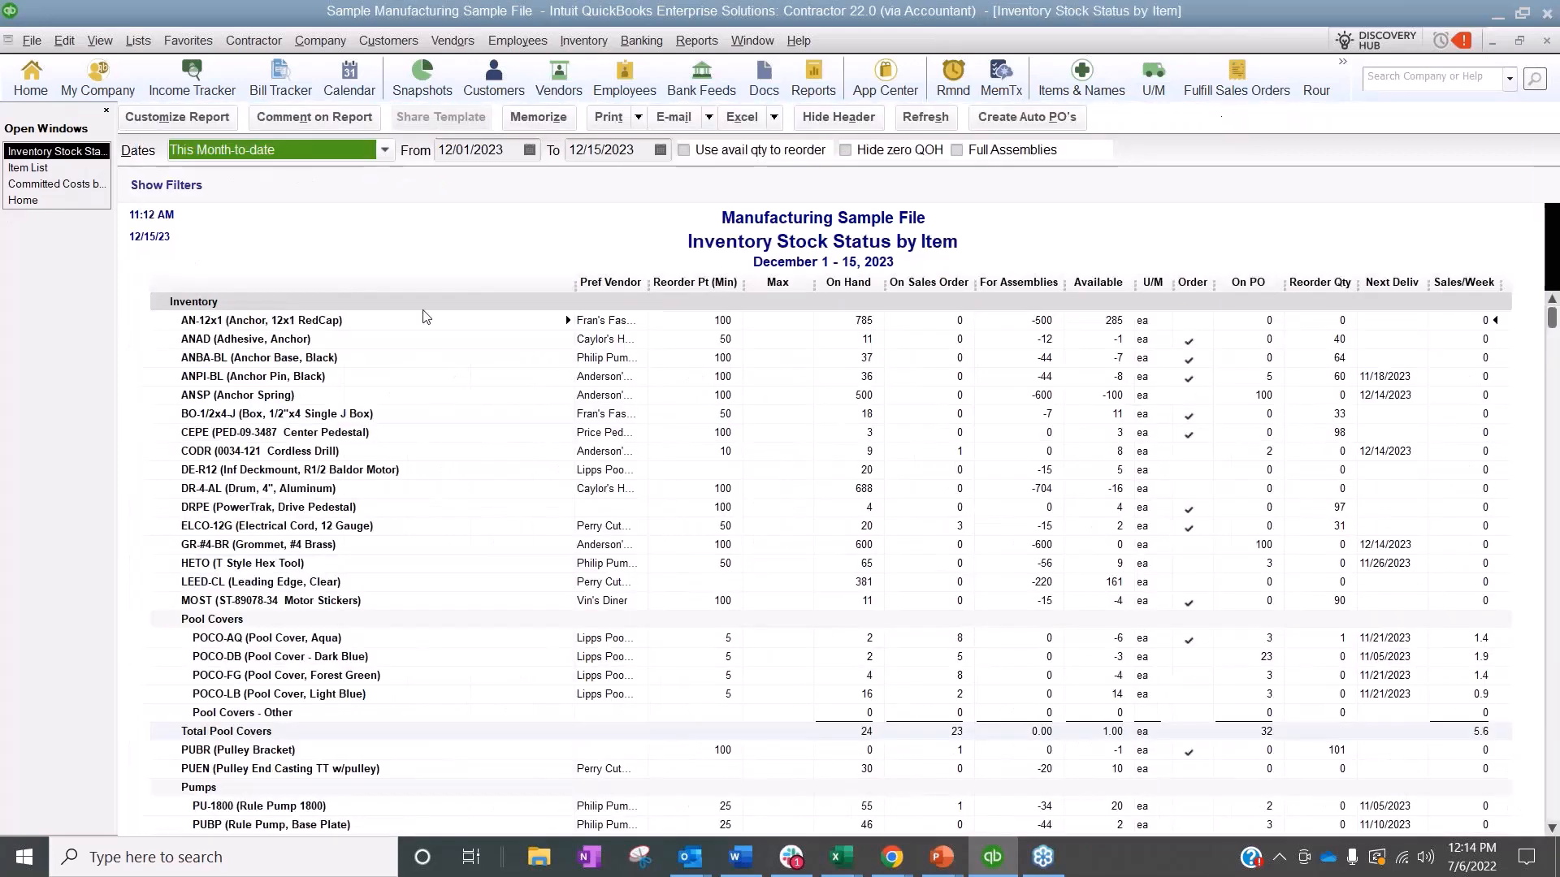
left_click(1546, 40)
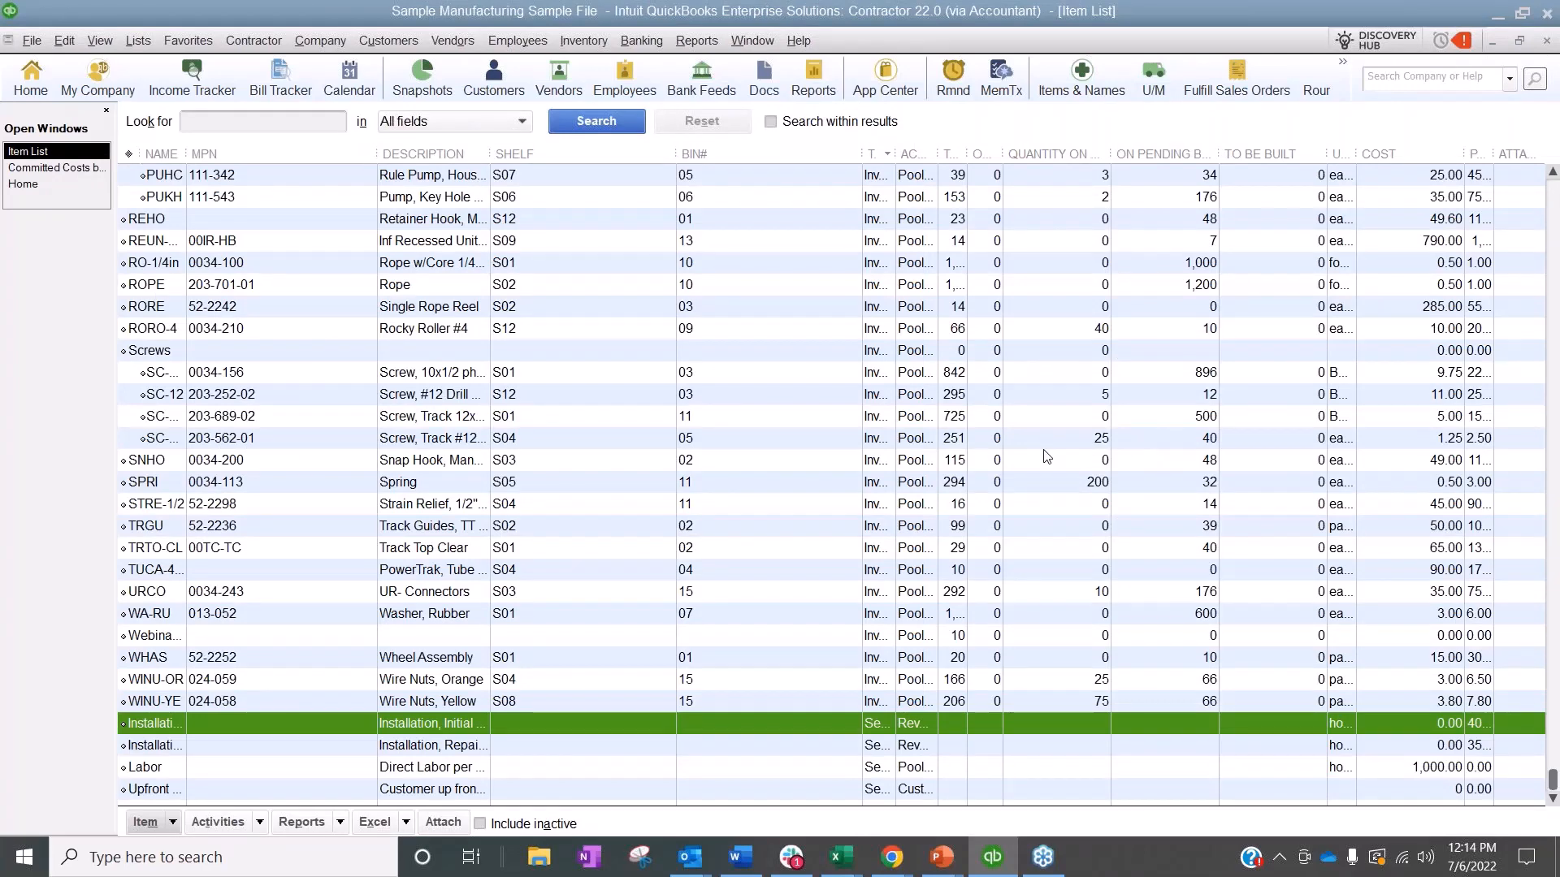
left_click(457, 273)
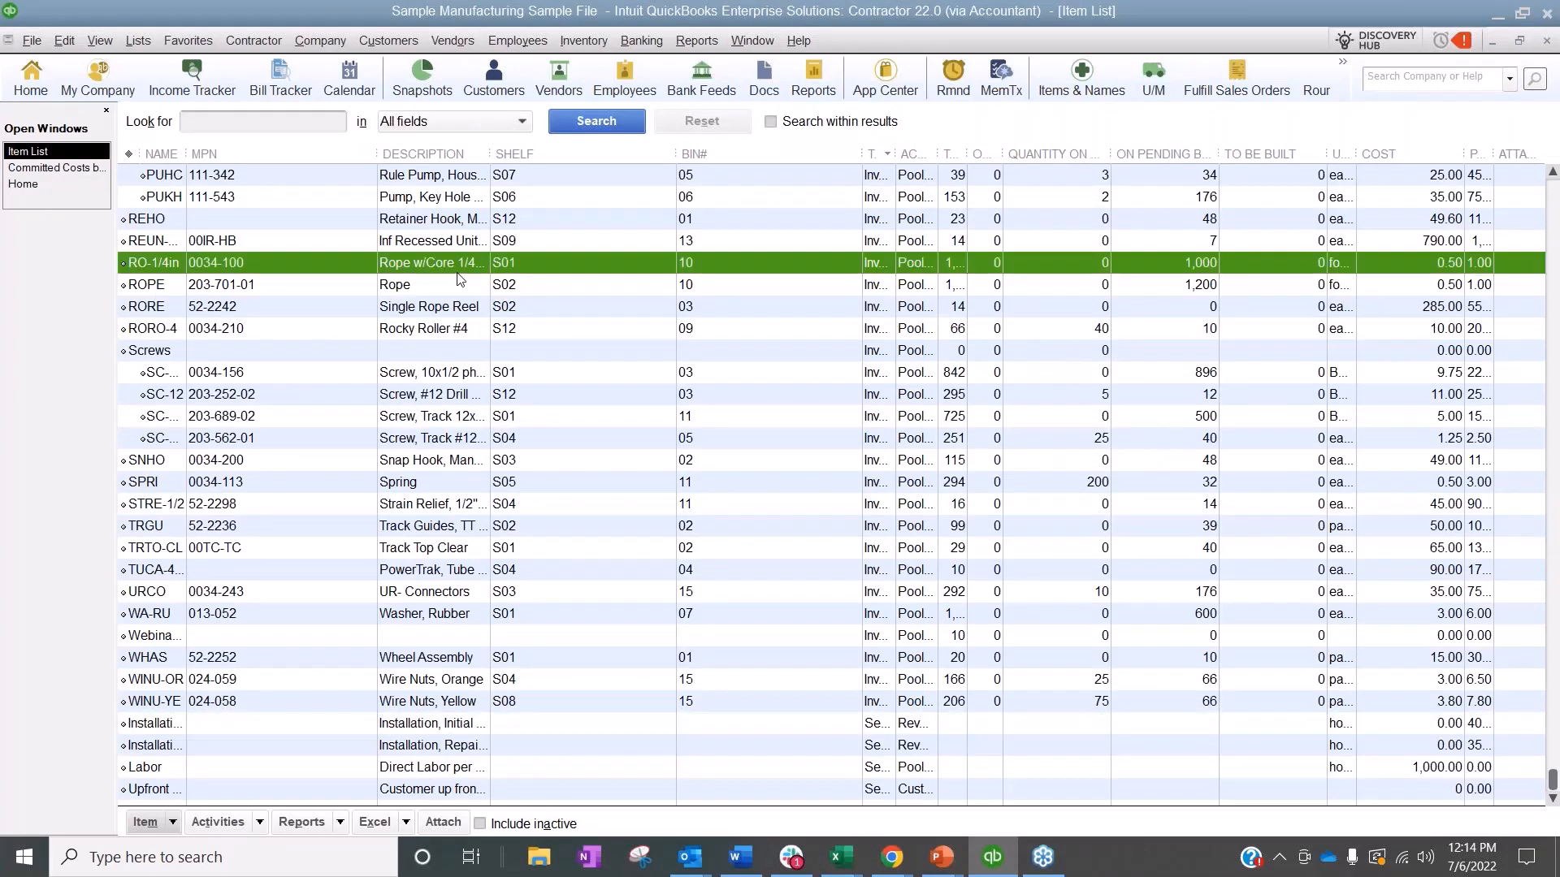
double_click(457, 275)
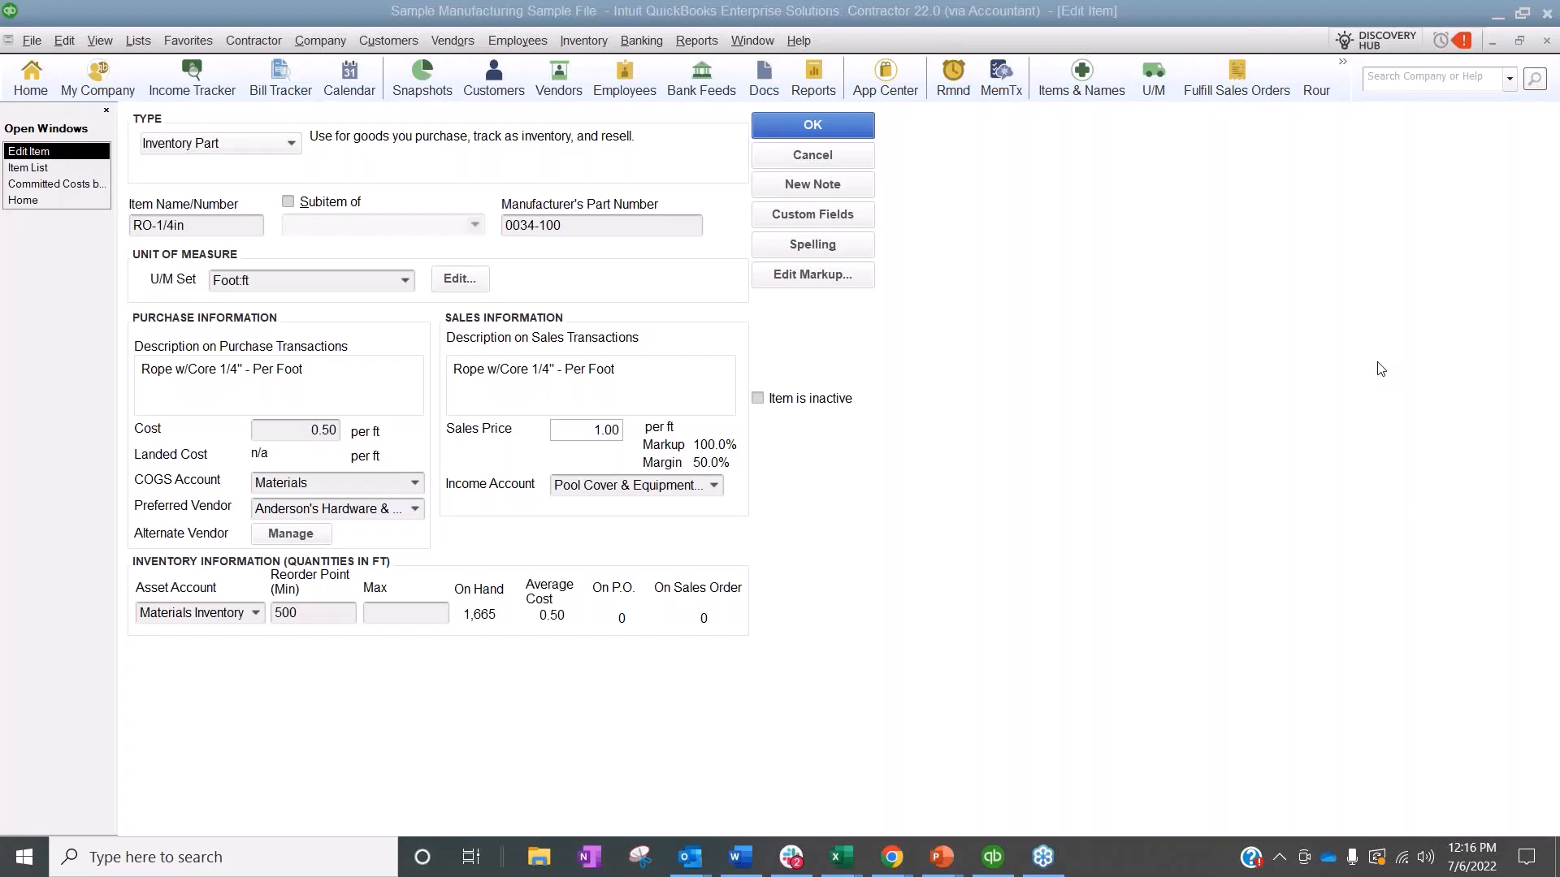
left_click(754, 165)
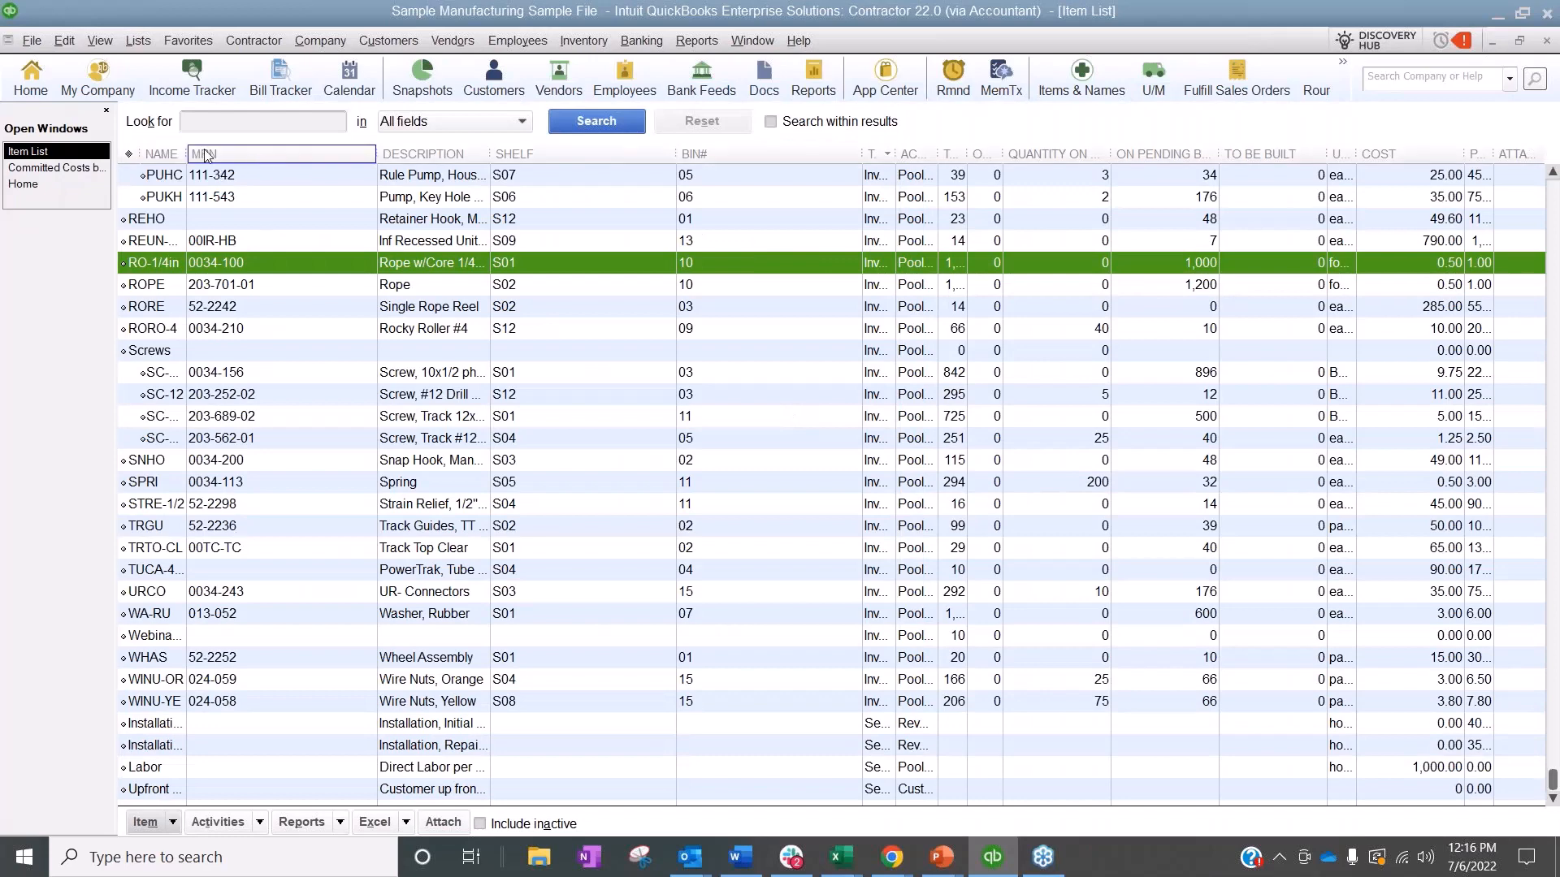
Widen the Item List's Name and Type columns and review the item types throughout the list.
left_click_drag(186, 148, 284, 151)
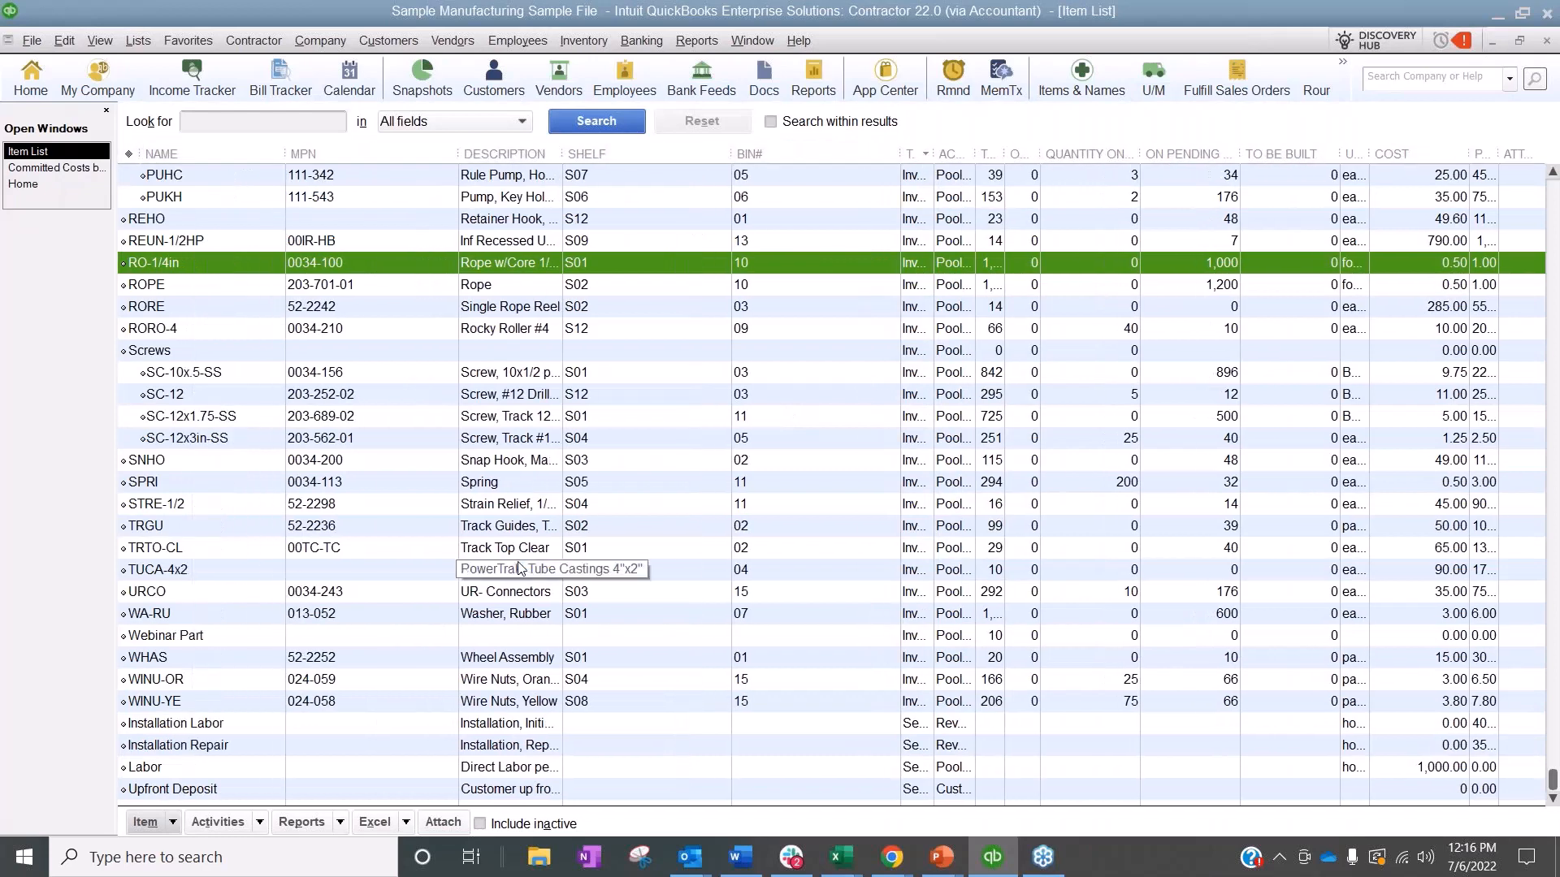
left_click(583, 524)
scroll(582, 528, "up", 9)
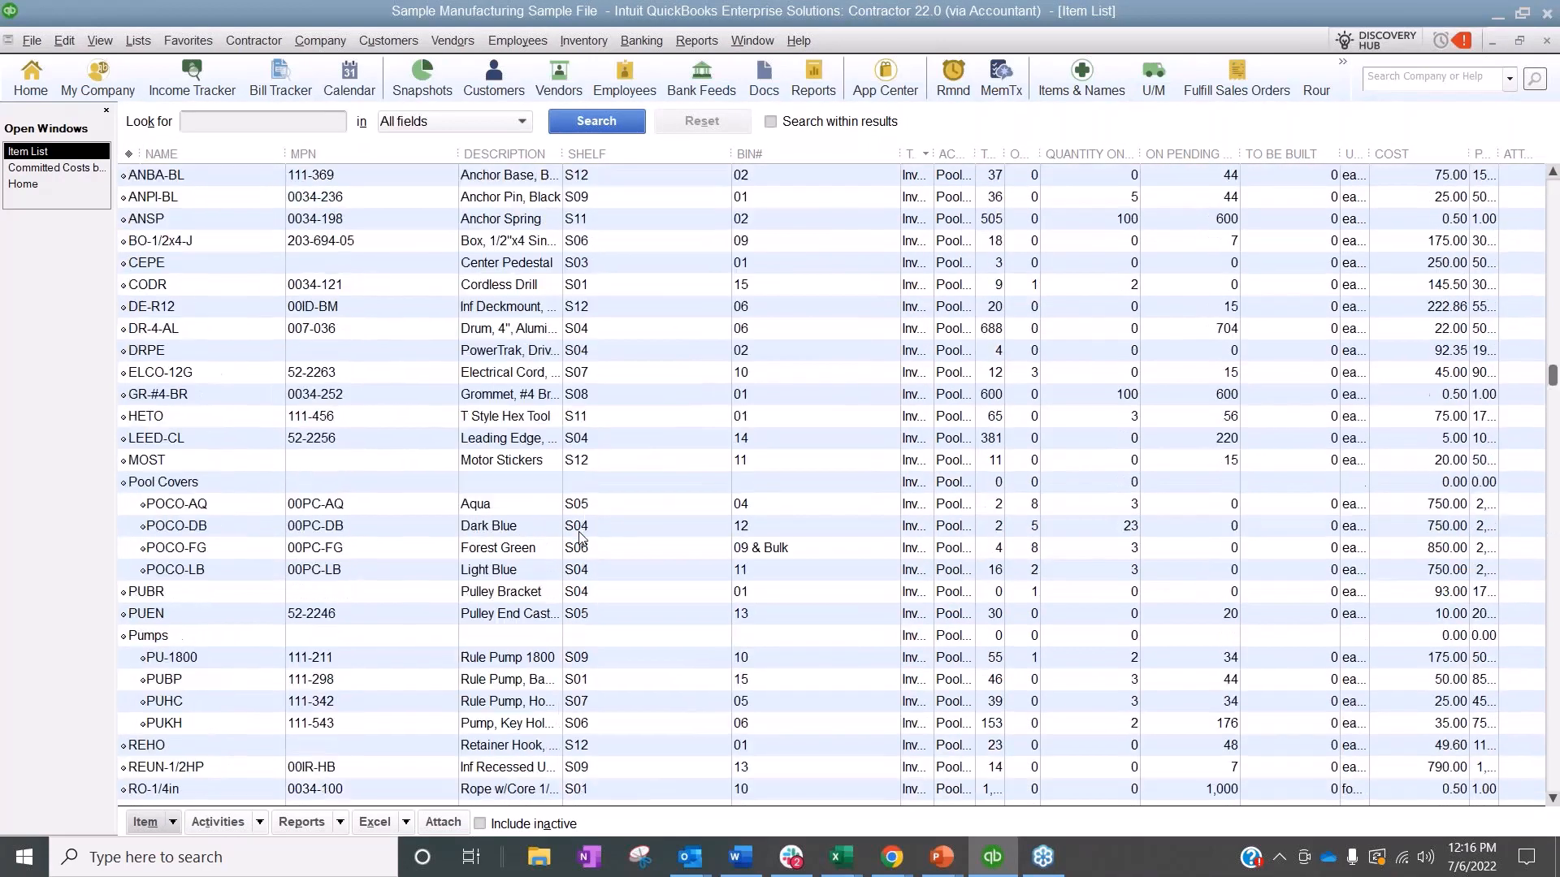
scroll(582, 537, "up", 3)
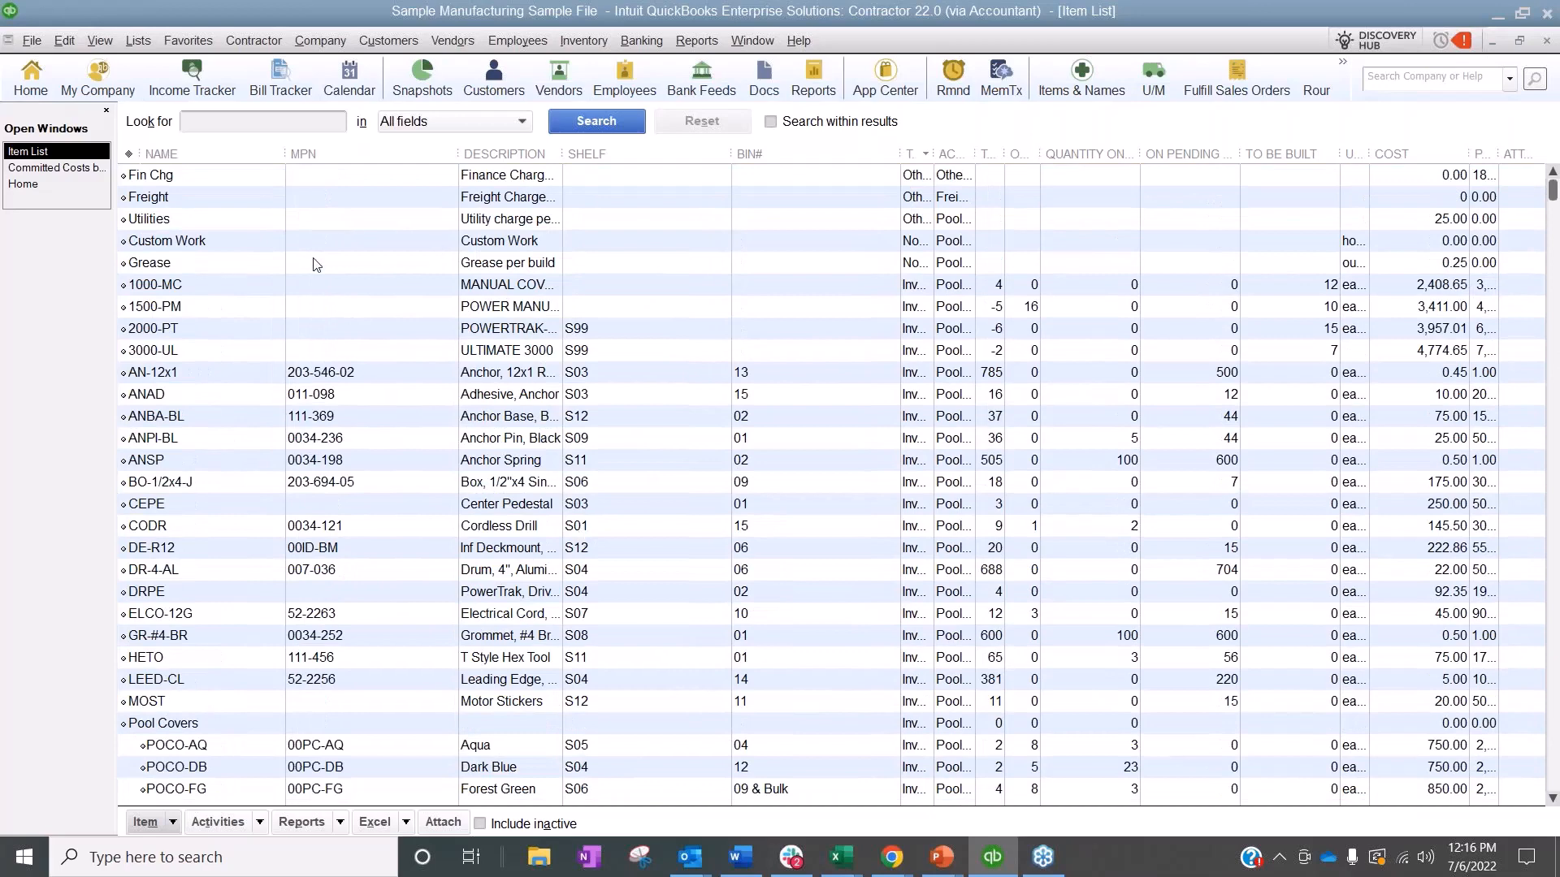
left_click_drag(935, 153, 1011, 153)
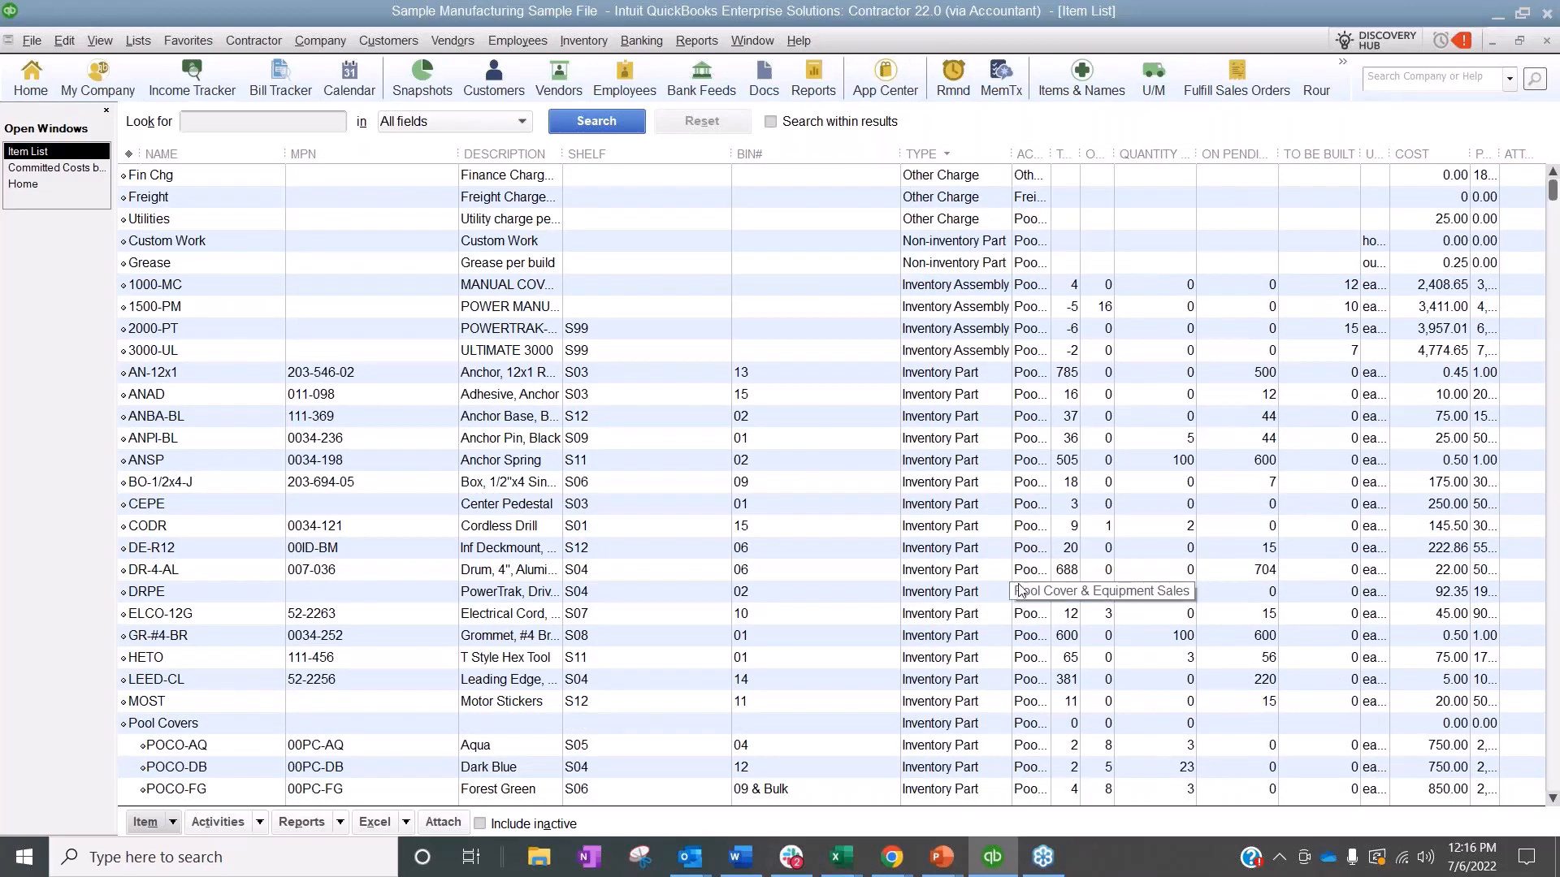
left_click(635, 700)
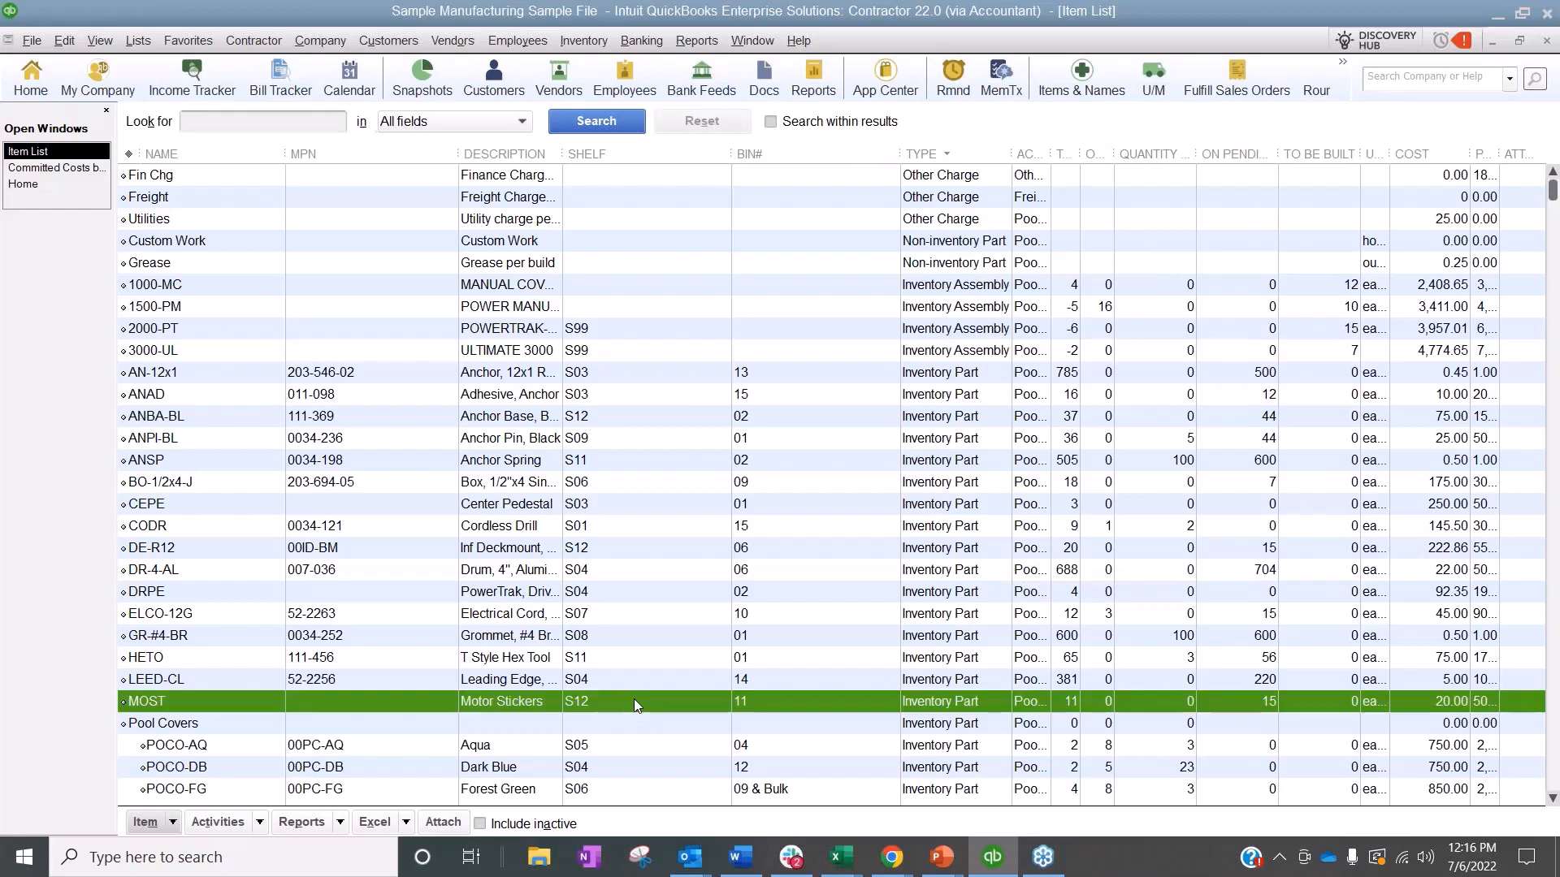
scroll(636, 704, "down", 8)
scroll(638, 705, "down", 3)
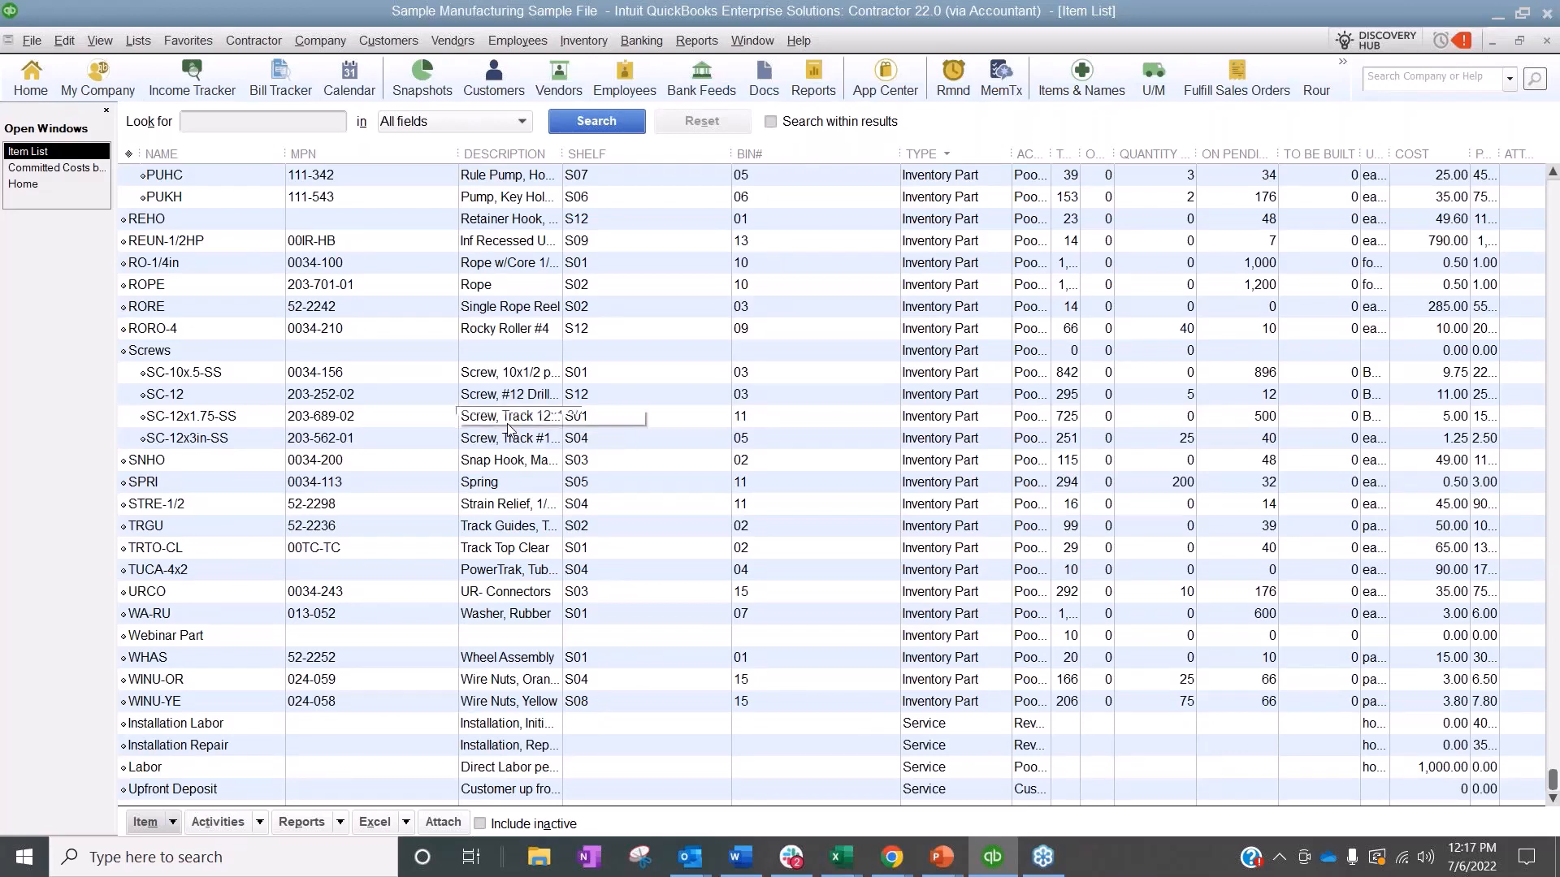
Open the Inventory Valuation Detail report and review its inventory and assembly transactions down to the report total.
left_click(698, 40)
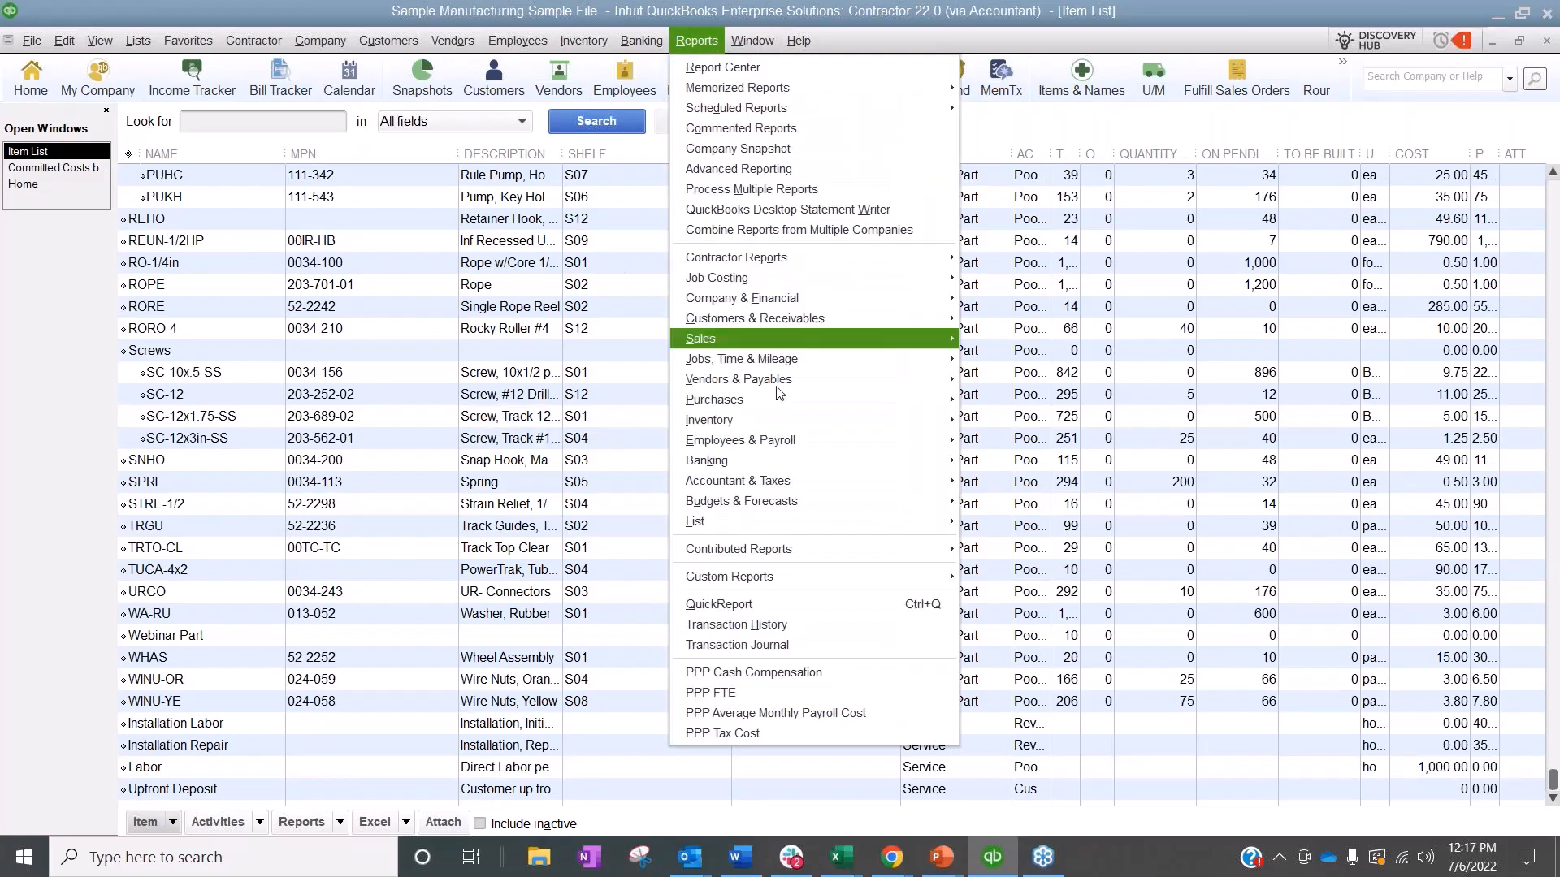
mouse_move(777, 419)
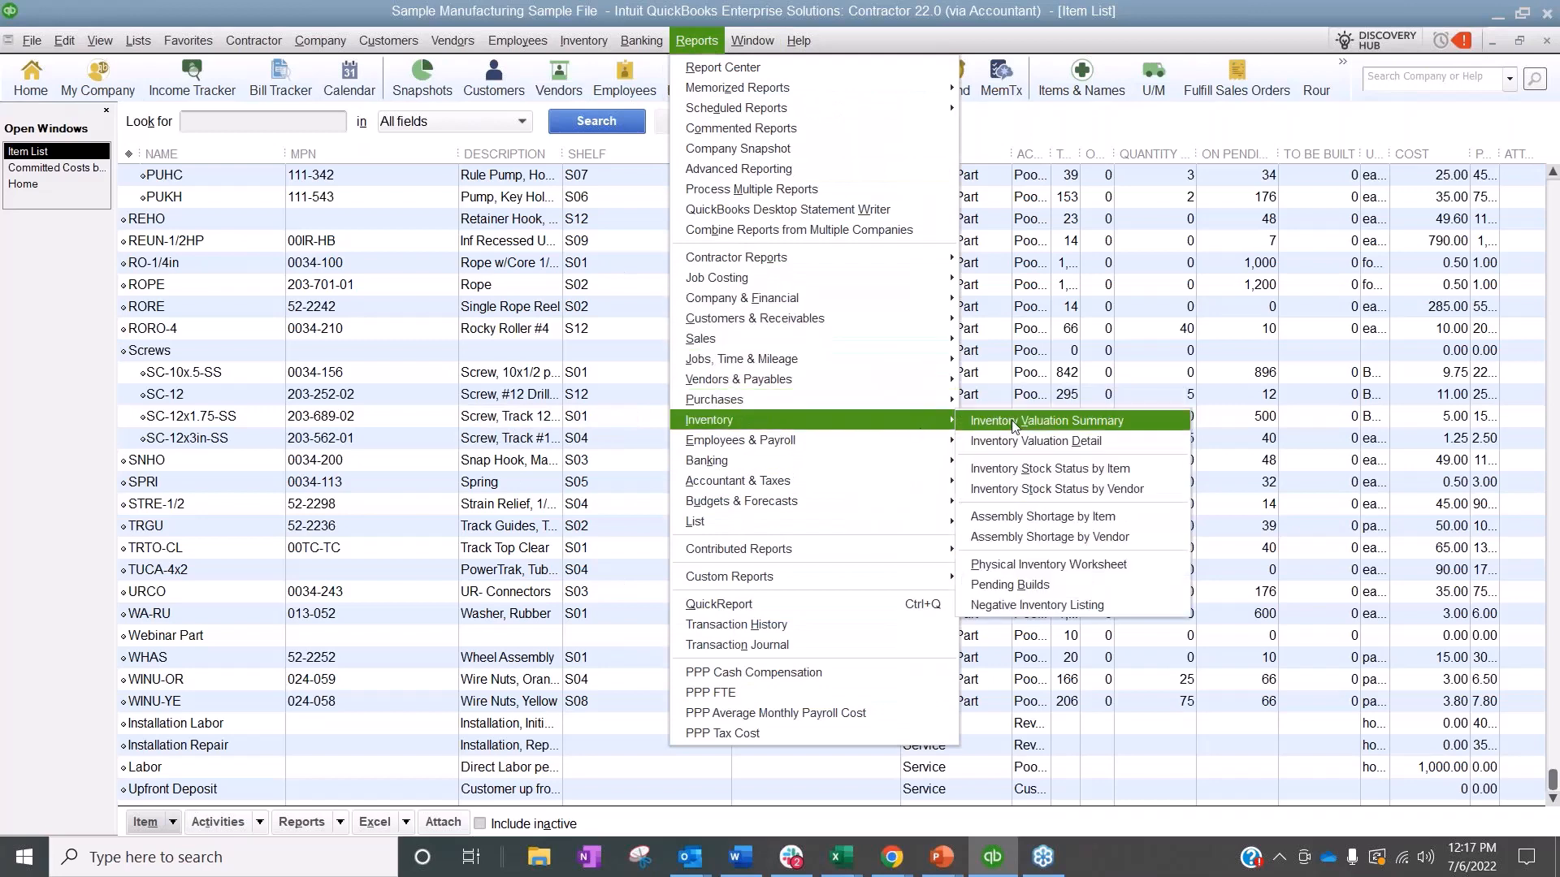
left_click(1030, 440)
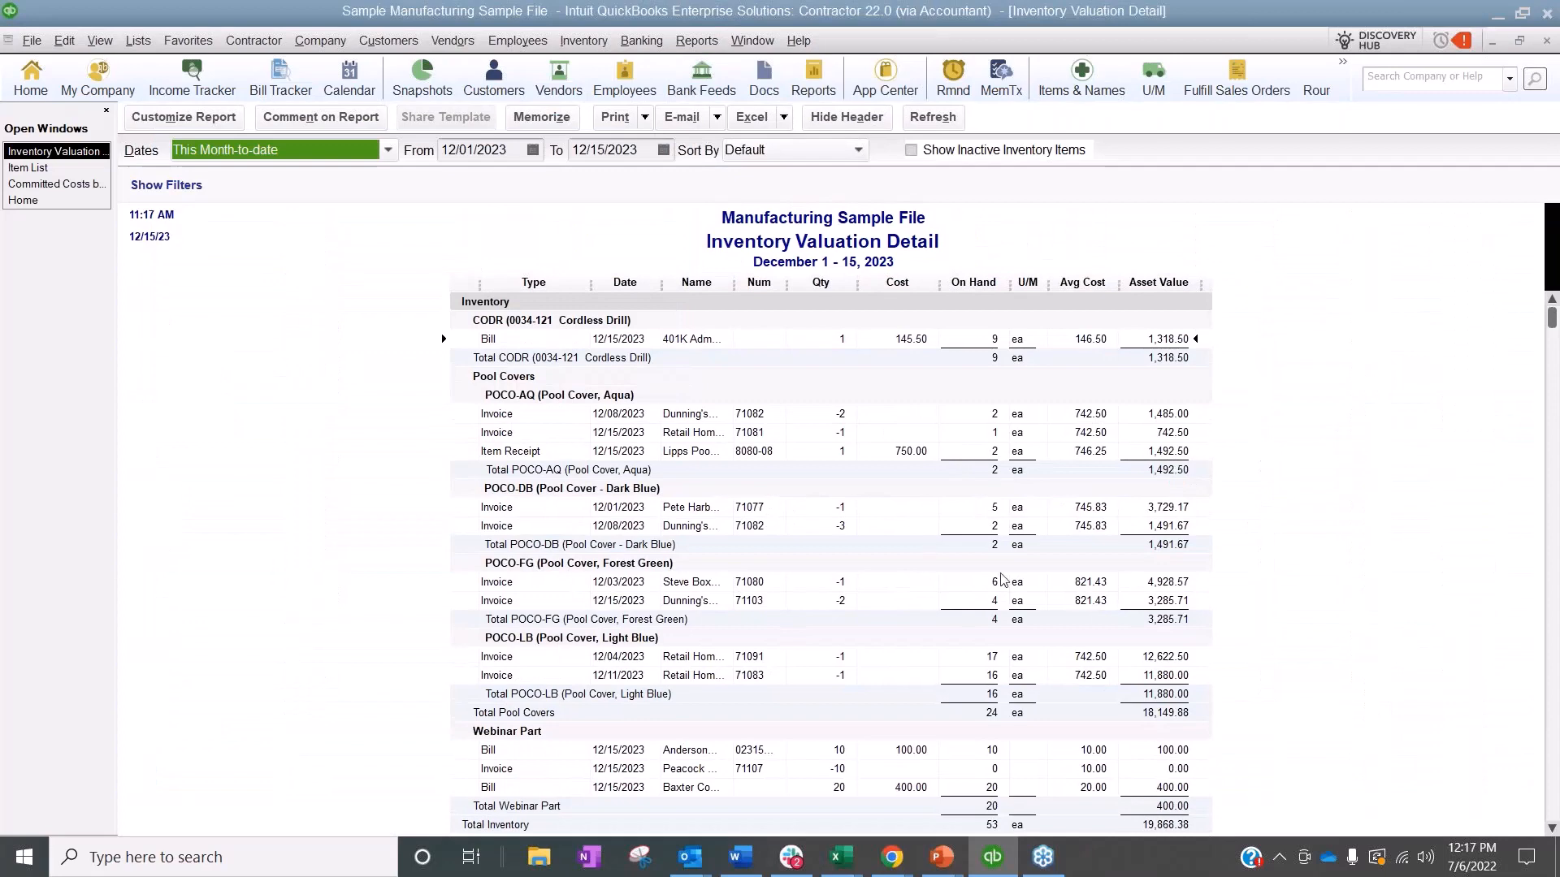
scroll(1001, 578, "down", 4)
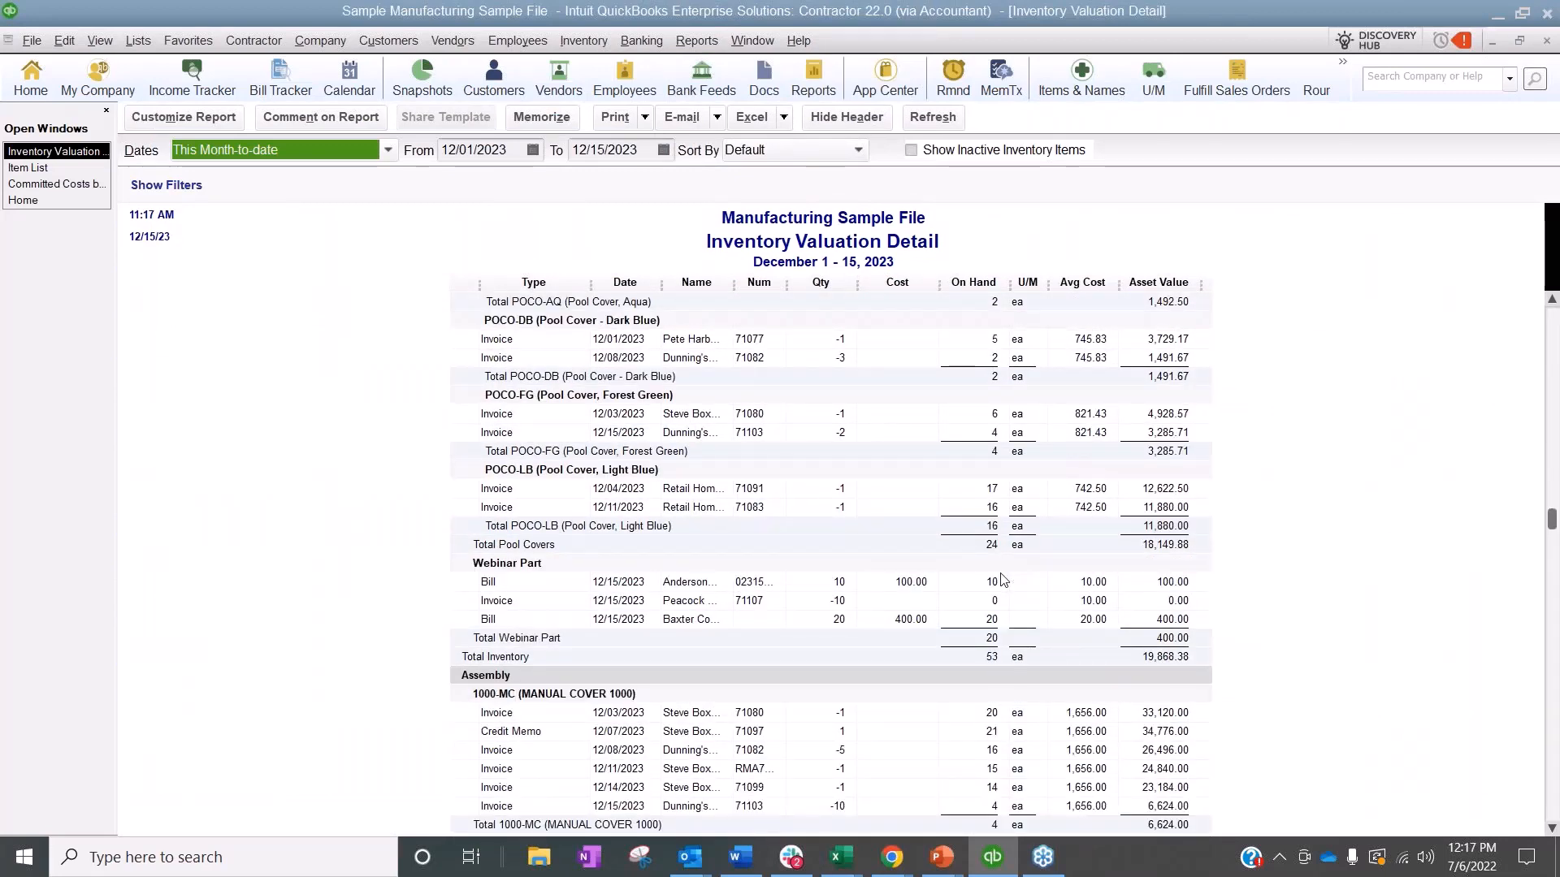
scroll(1000, 578, "down", 3)
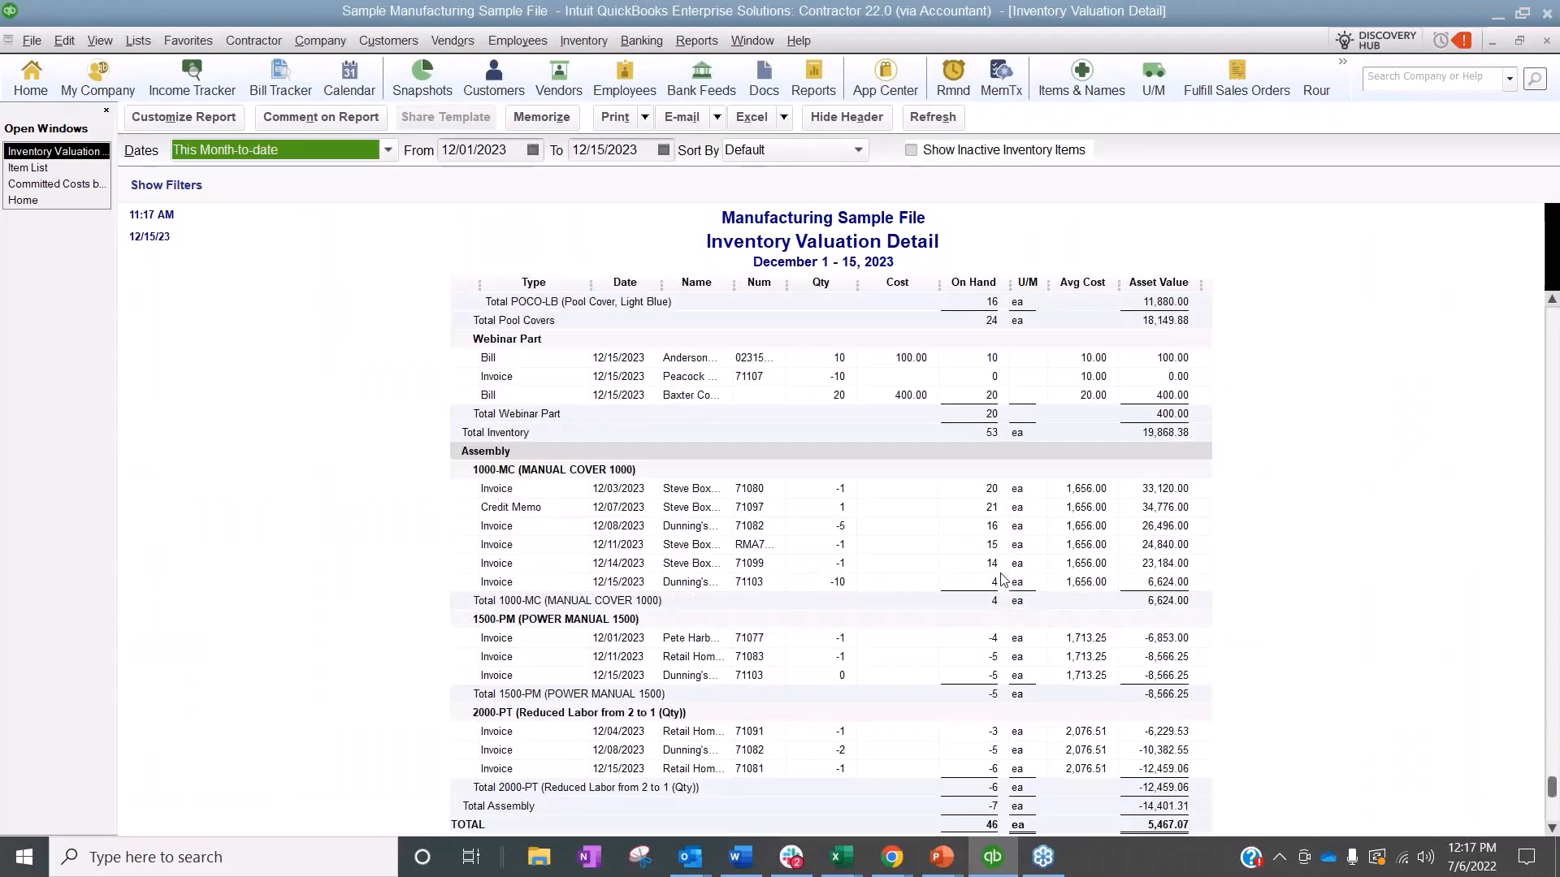
scroll(1001, 579, "down", 1)
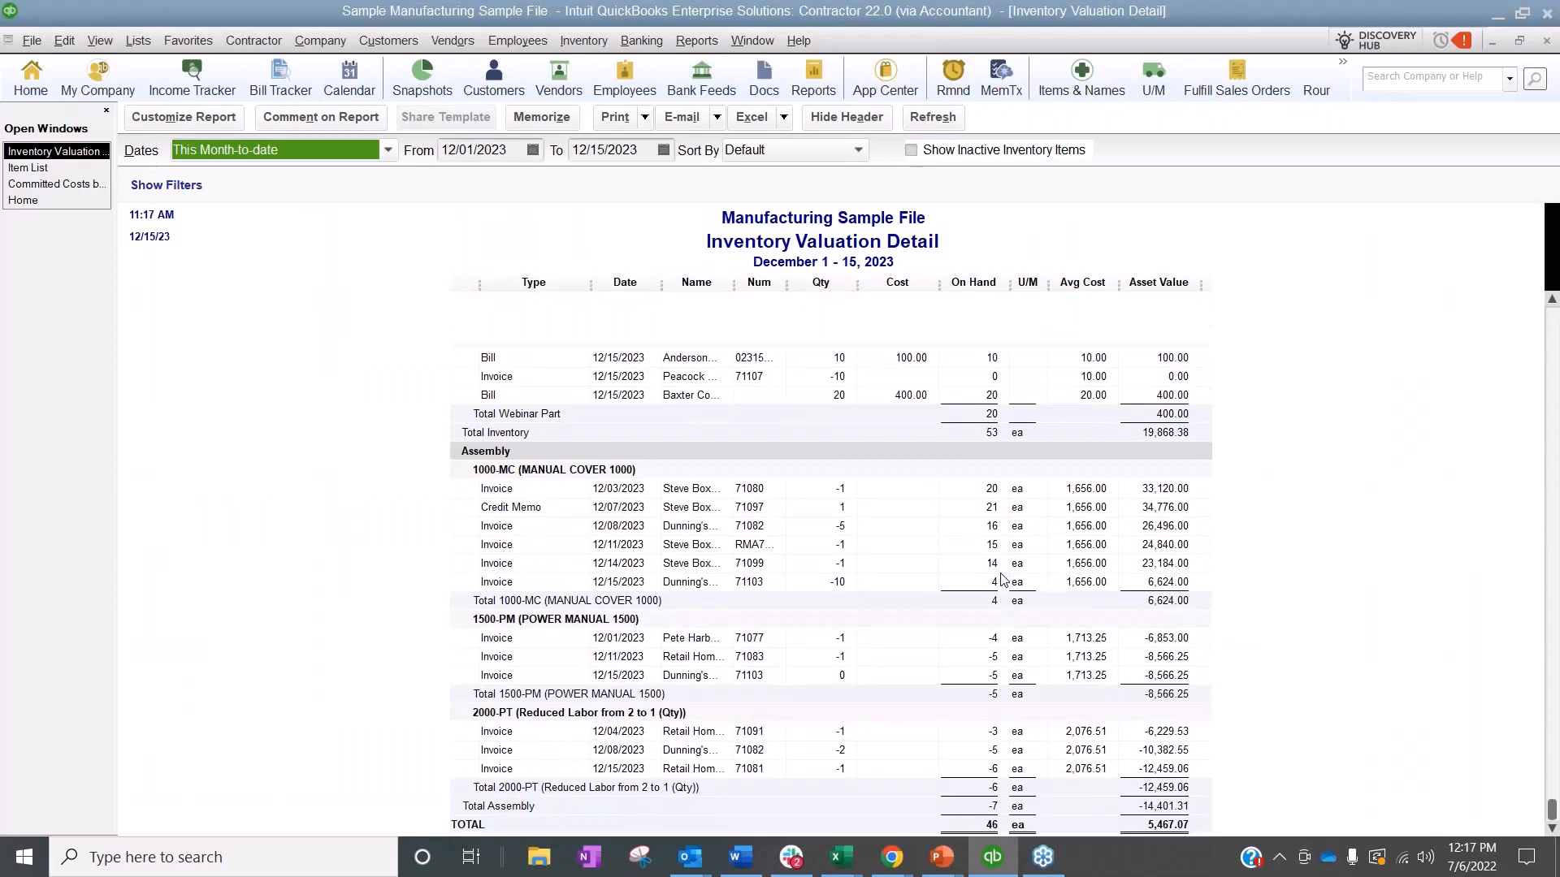
Set the Inventory Valuation Detail report's date range to All and view it from the first inventory item.
scroll(1004, 580, "up", 6)
key("a")
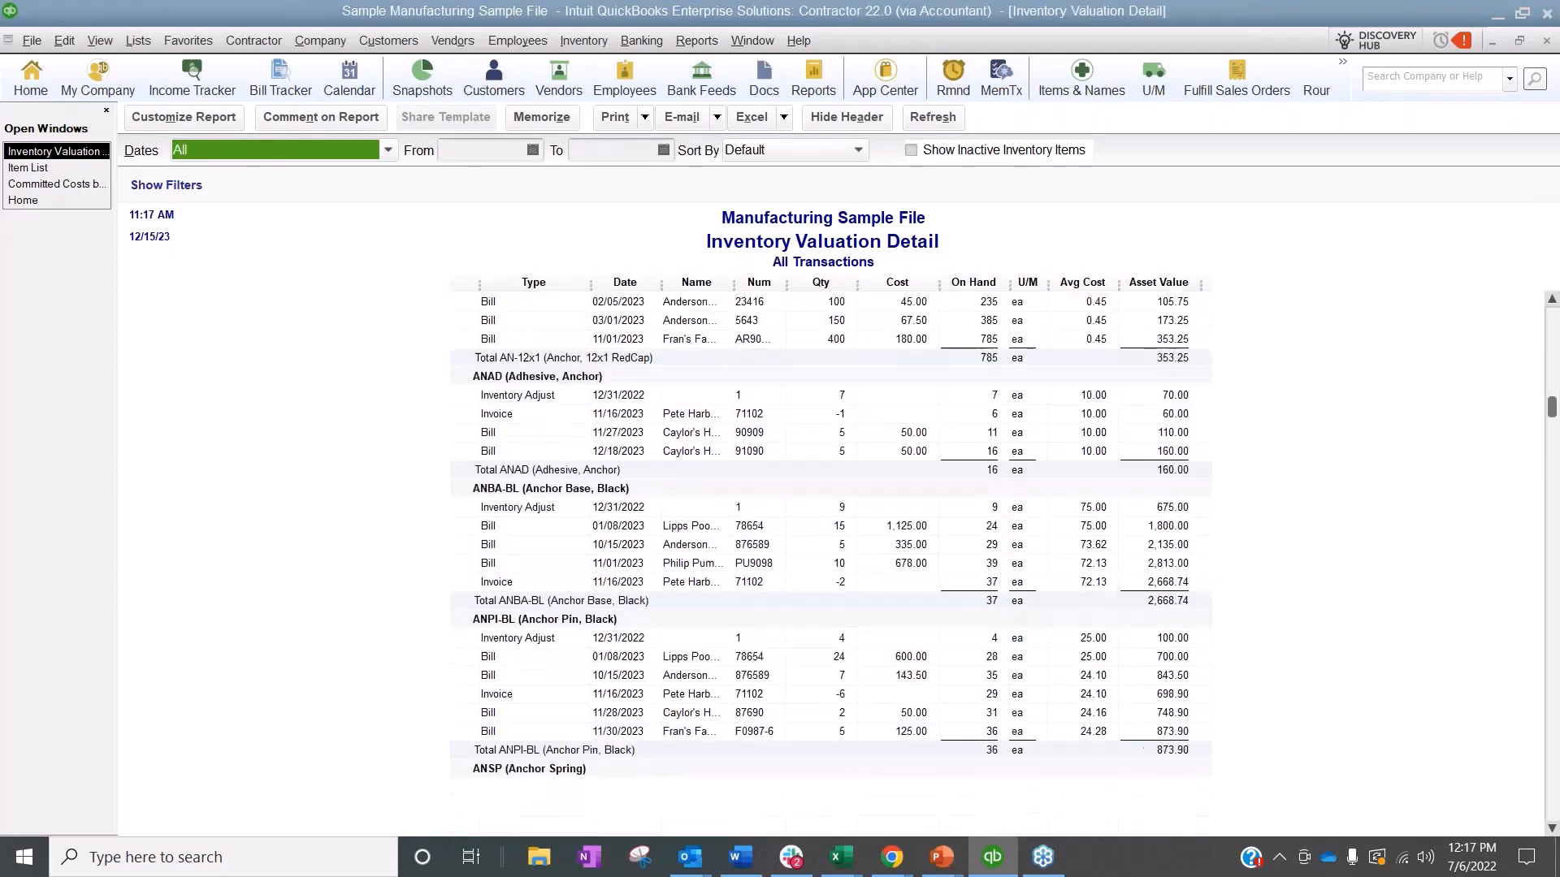
scroll(897, 526, "up", 2)
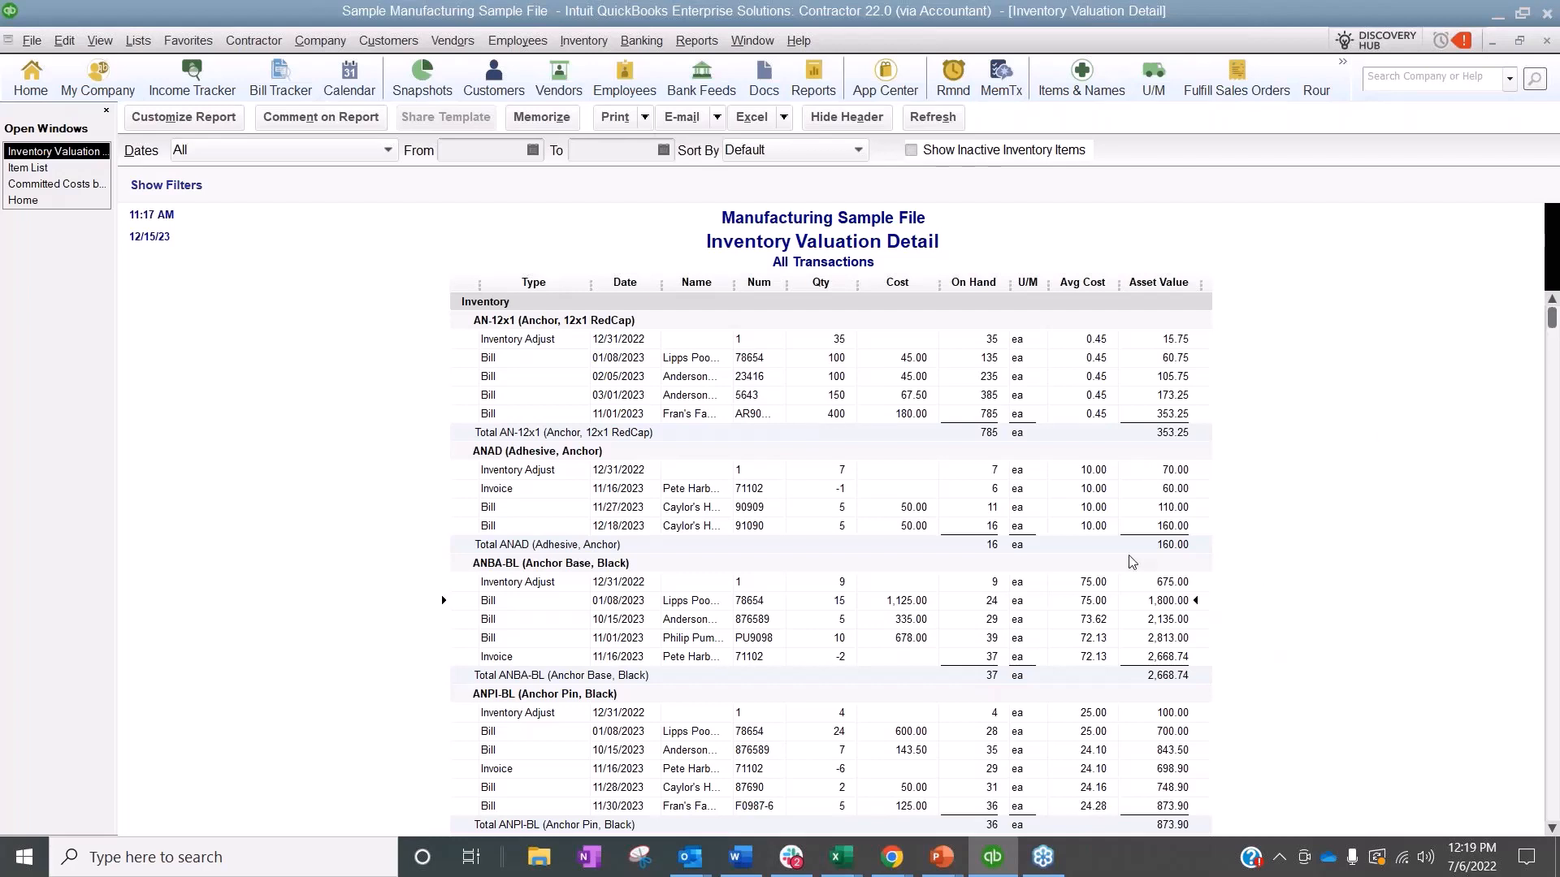
Return to the Home page, start an item receipt for inventory received without a bill, and dismiss the What's New tips.
left_click(24, 200)
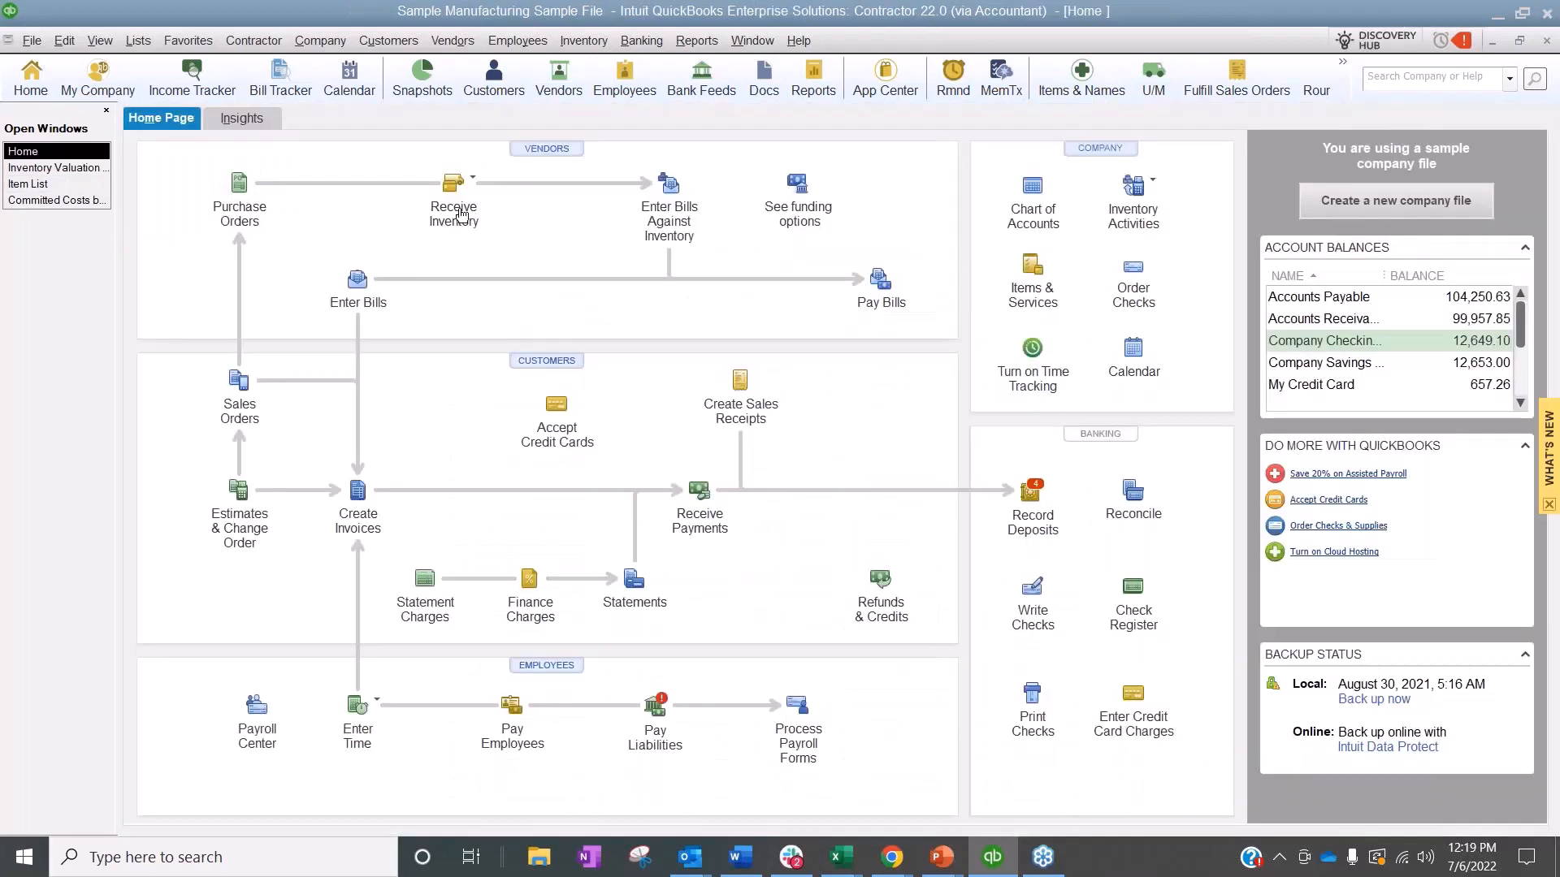
left_click(471, 185)
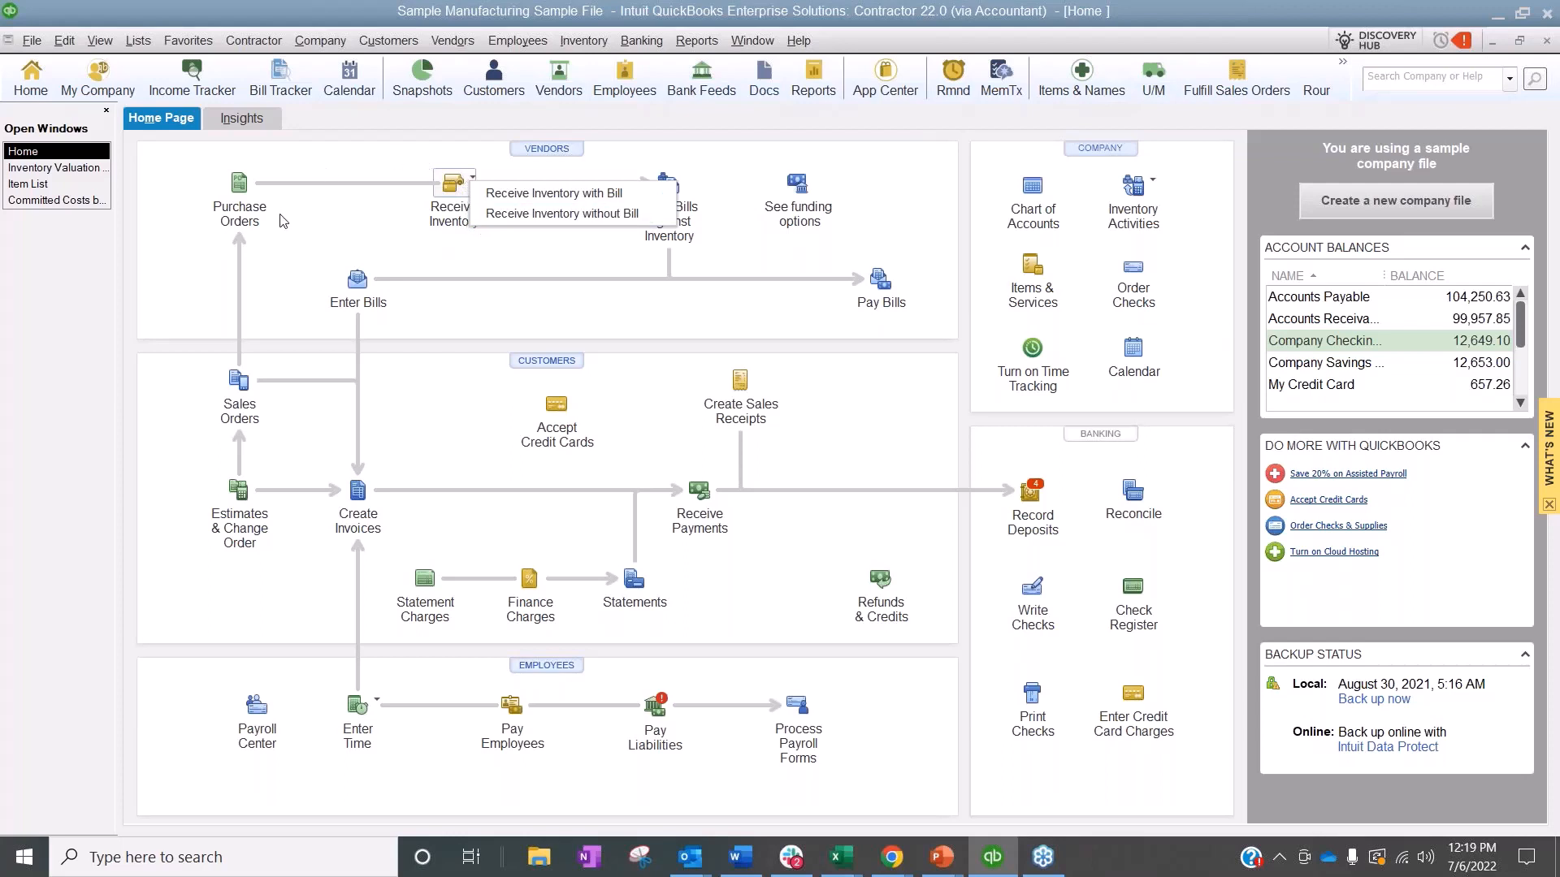
left_click(507, 166)
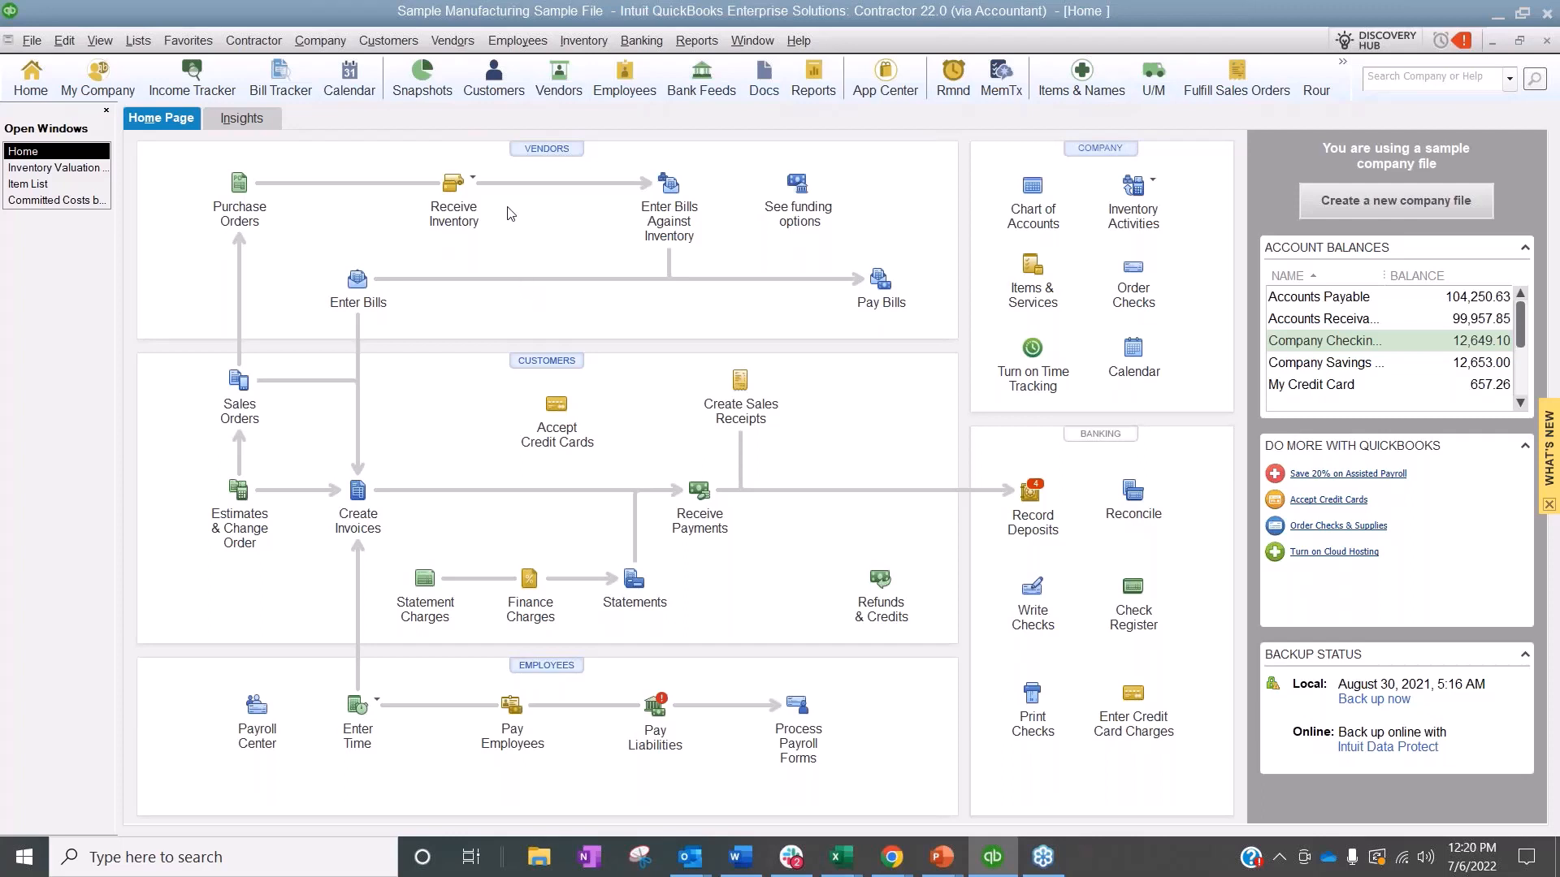
left_click(463, 182)
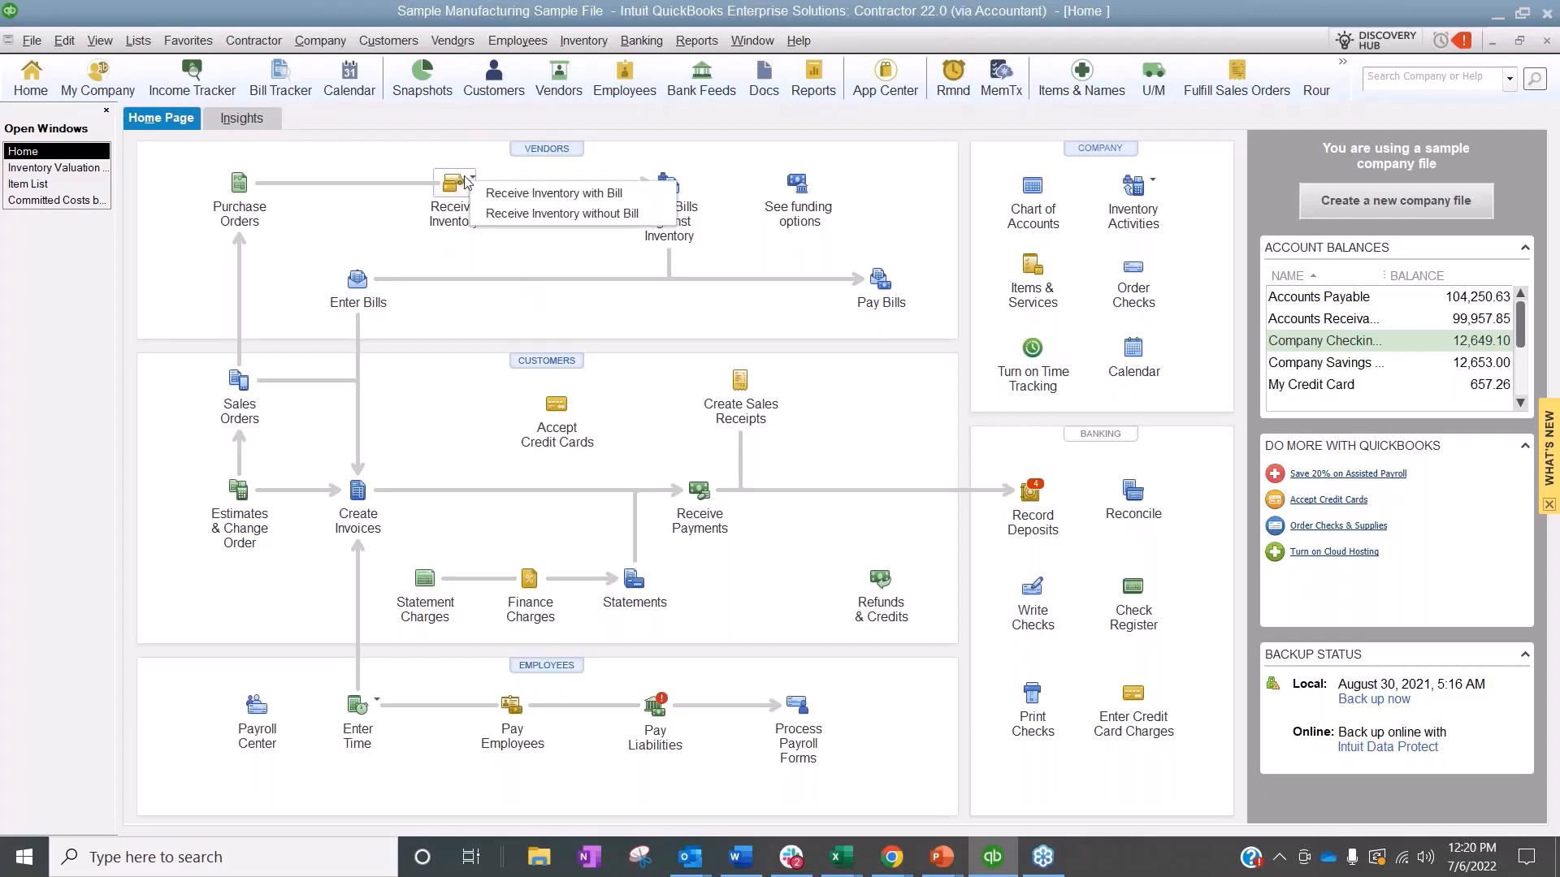
left_click(524, 215)
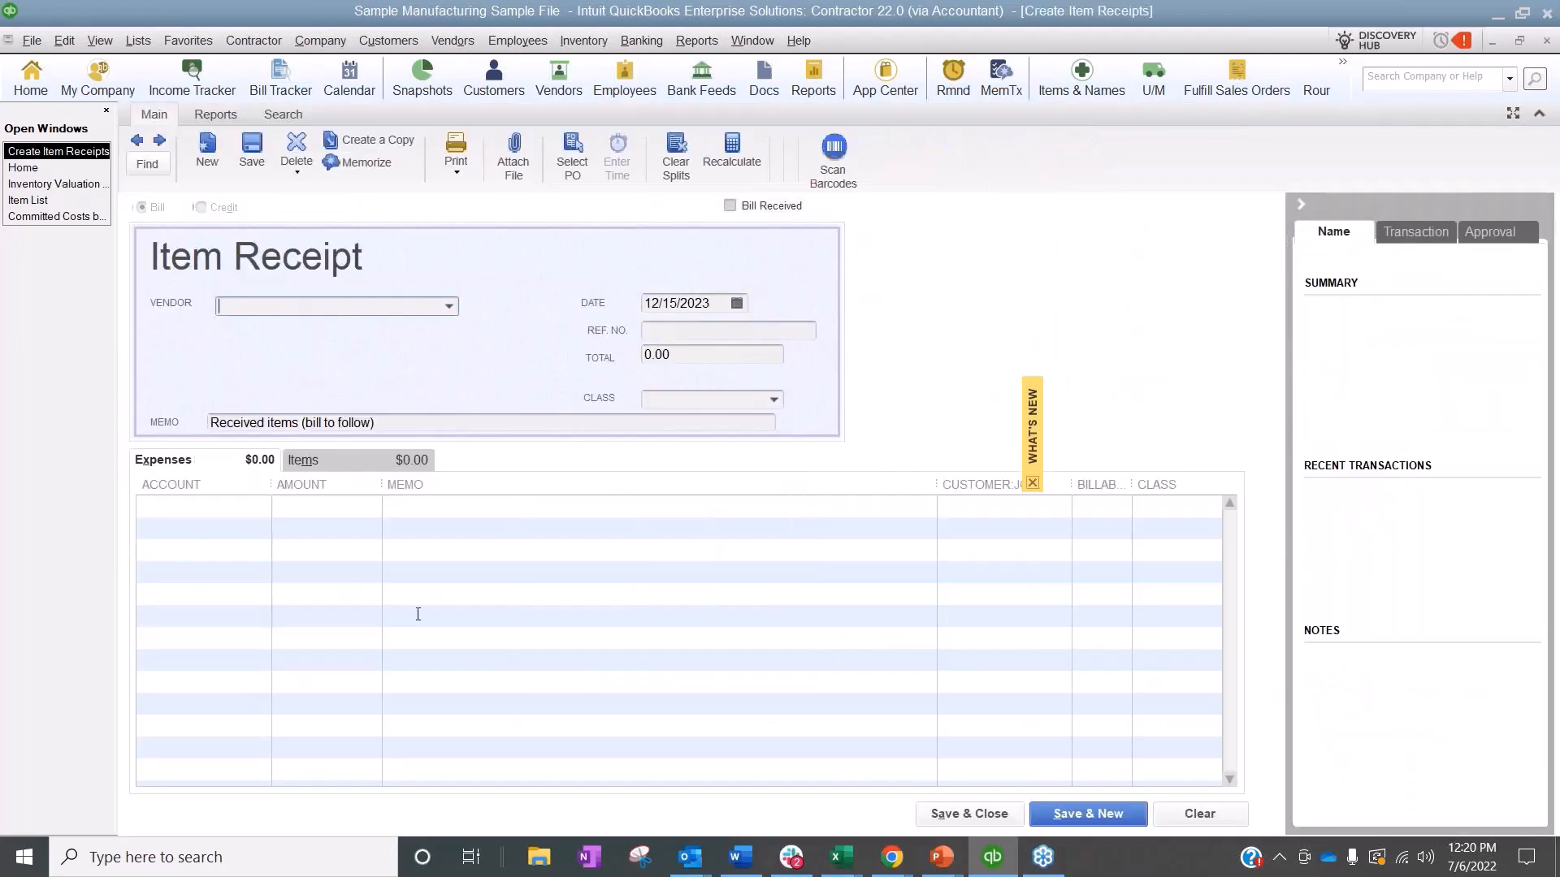
left_click(1031, 483)
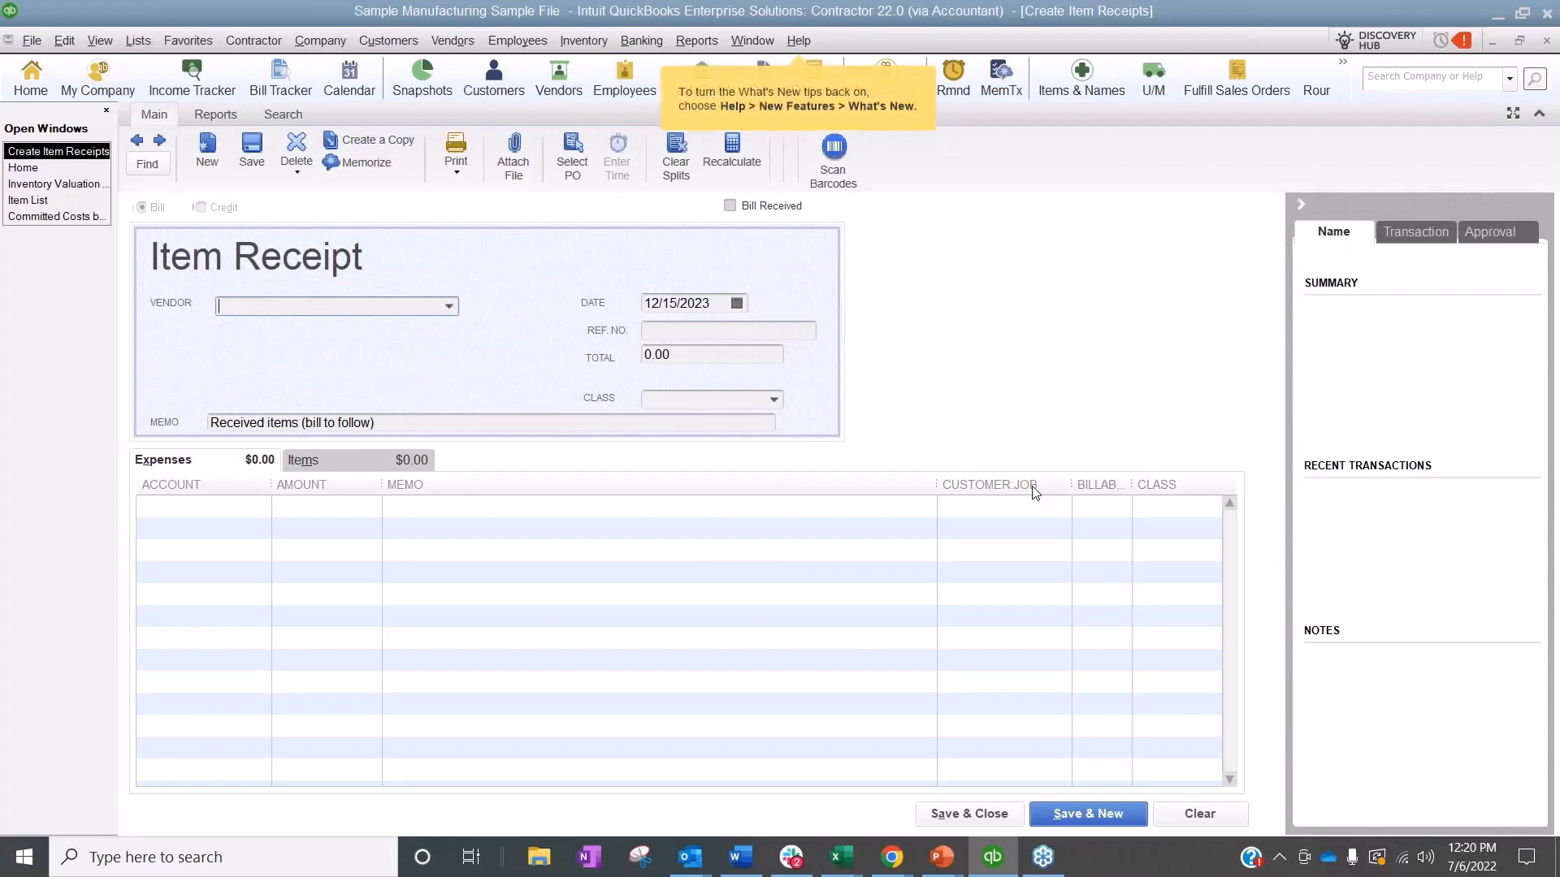
Receive items from Anderson's Hardware & Tools Supply against the open purchase order dated 11/26/2023, and collapse the vendor summary beside the receipt.
left_click(449, 306)
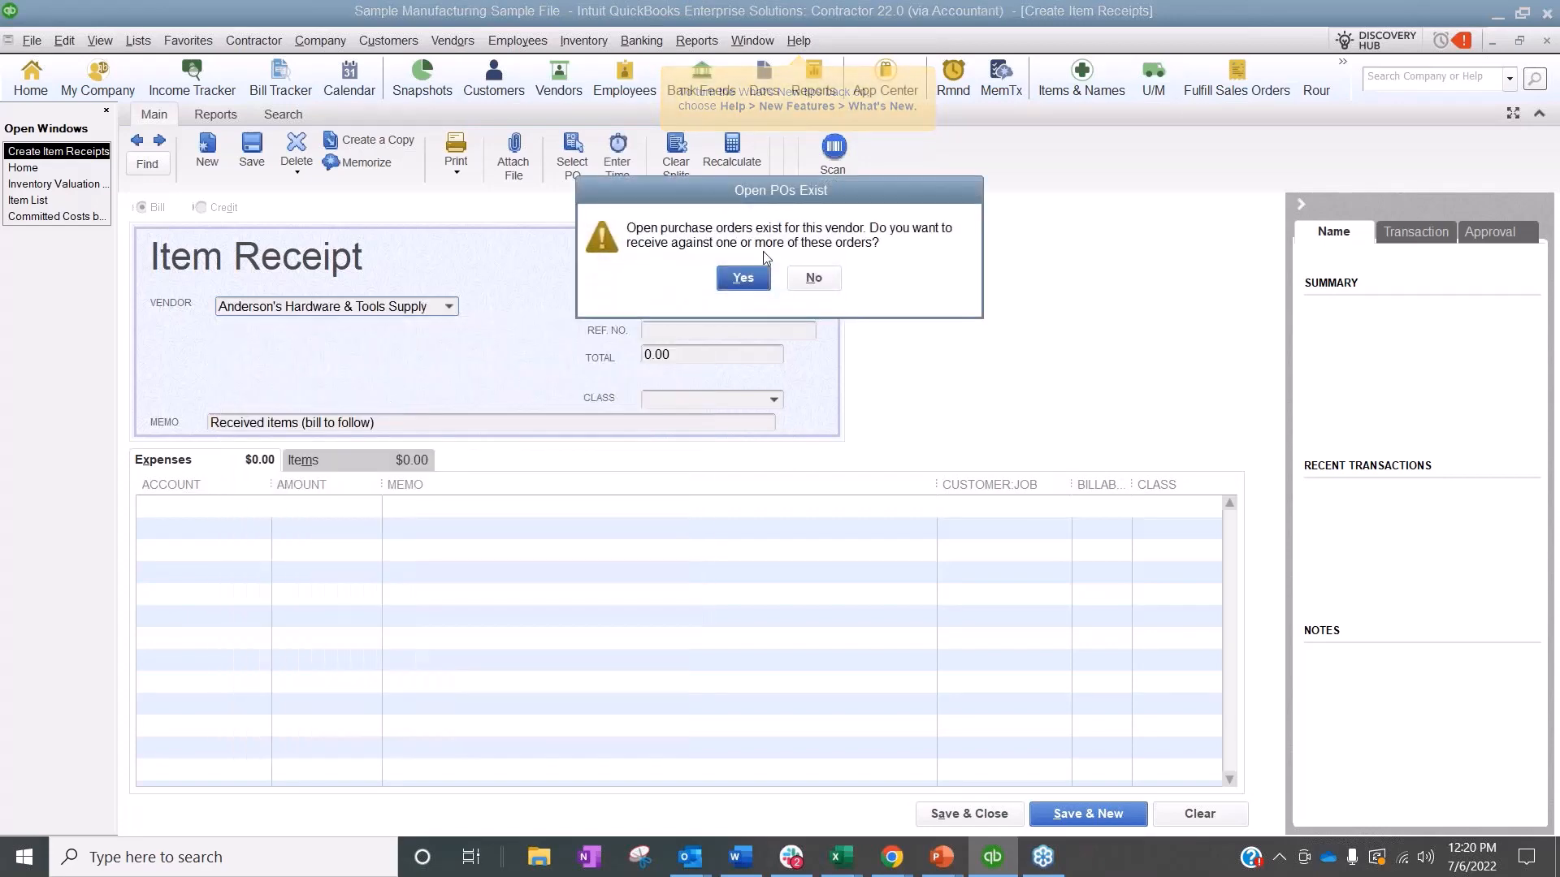
left_click(743, 277)
left_click(422, 327)
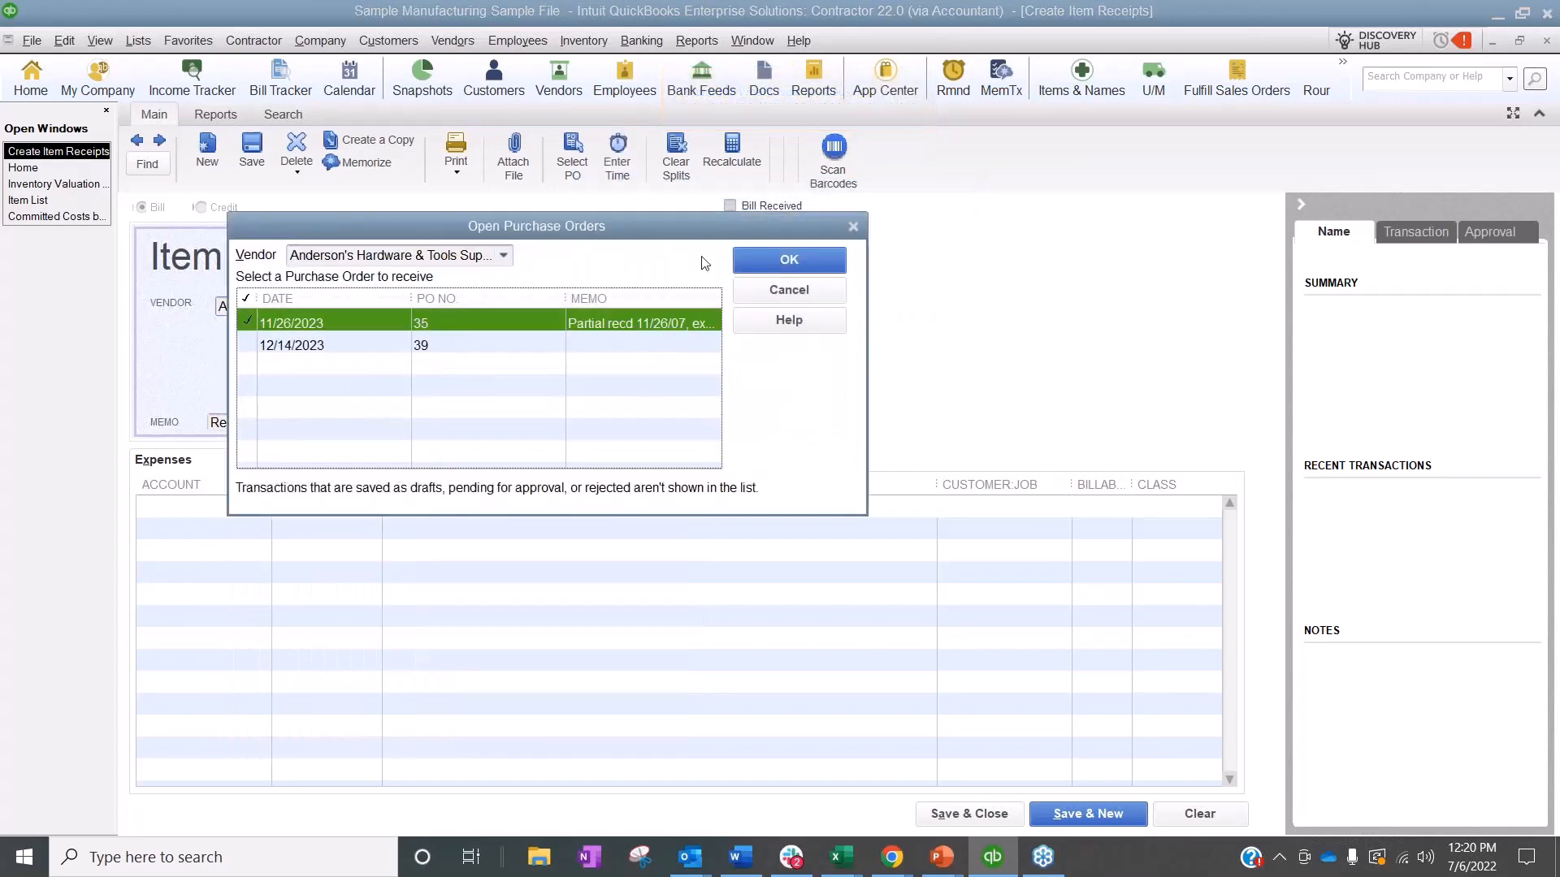
left_click(752, 259)
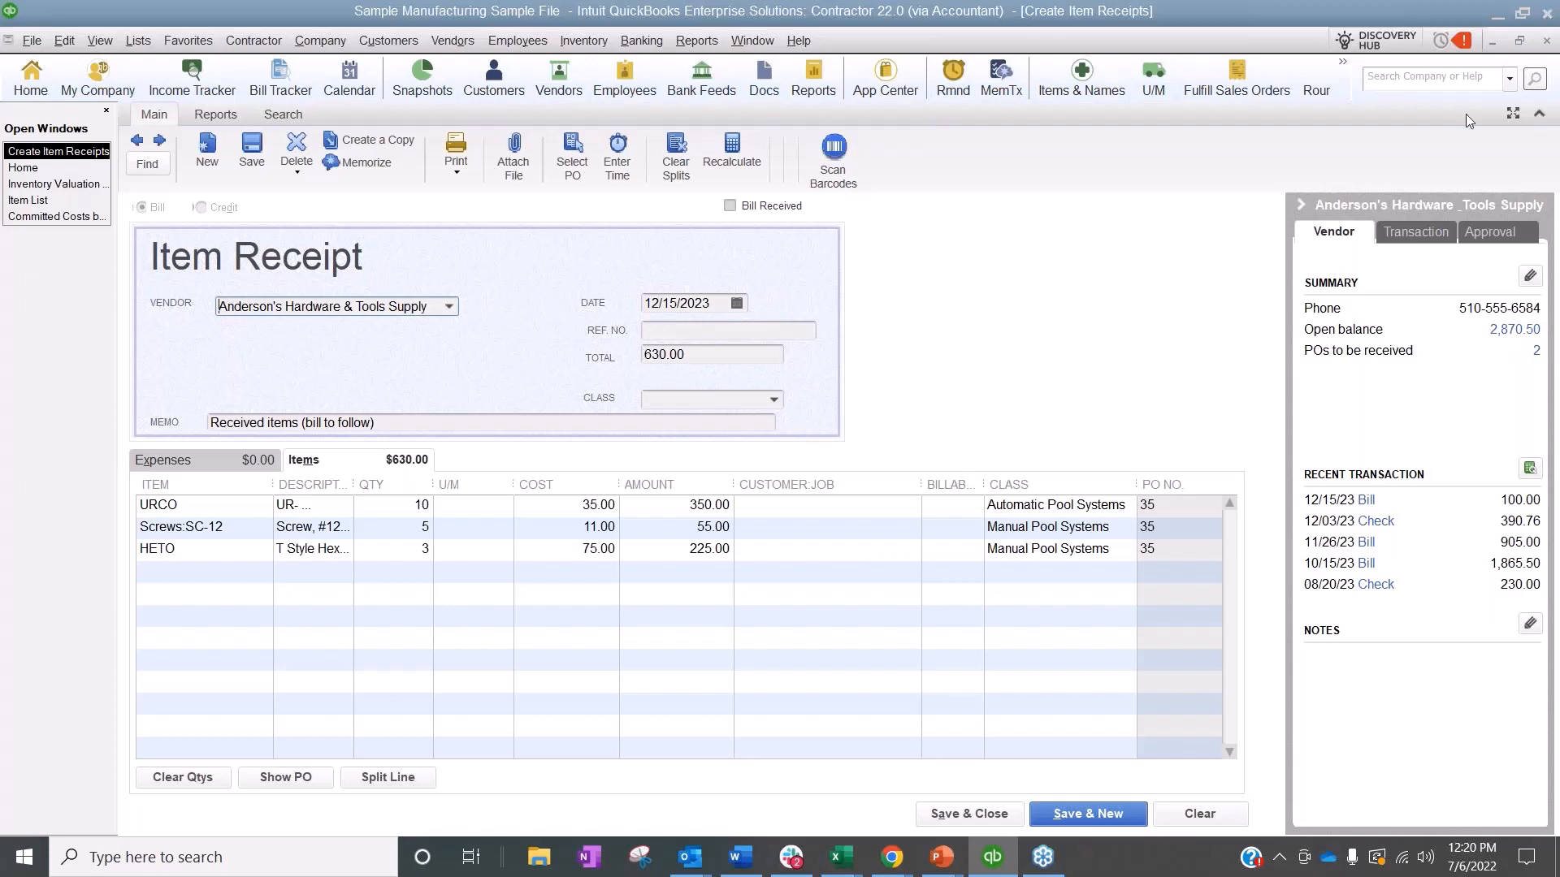
left_click(1302, 204)
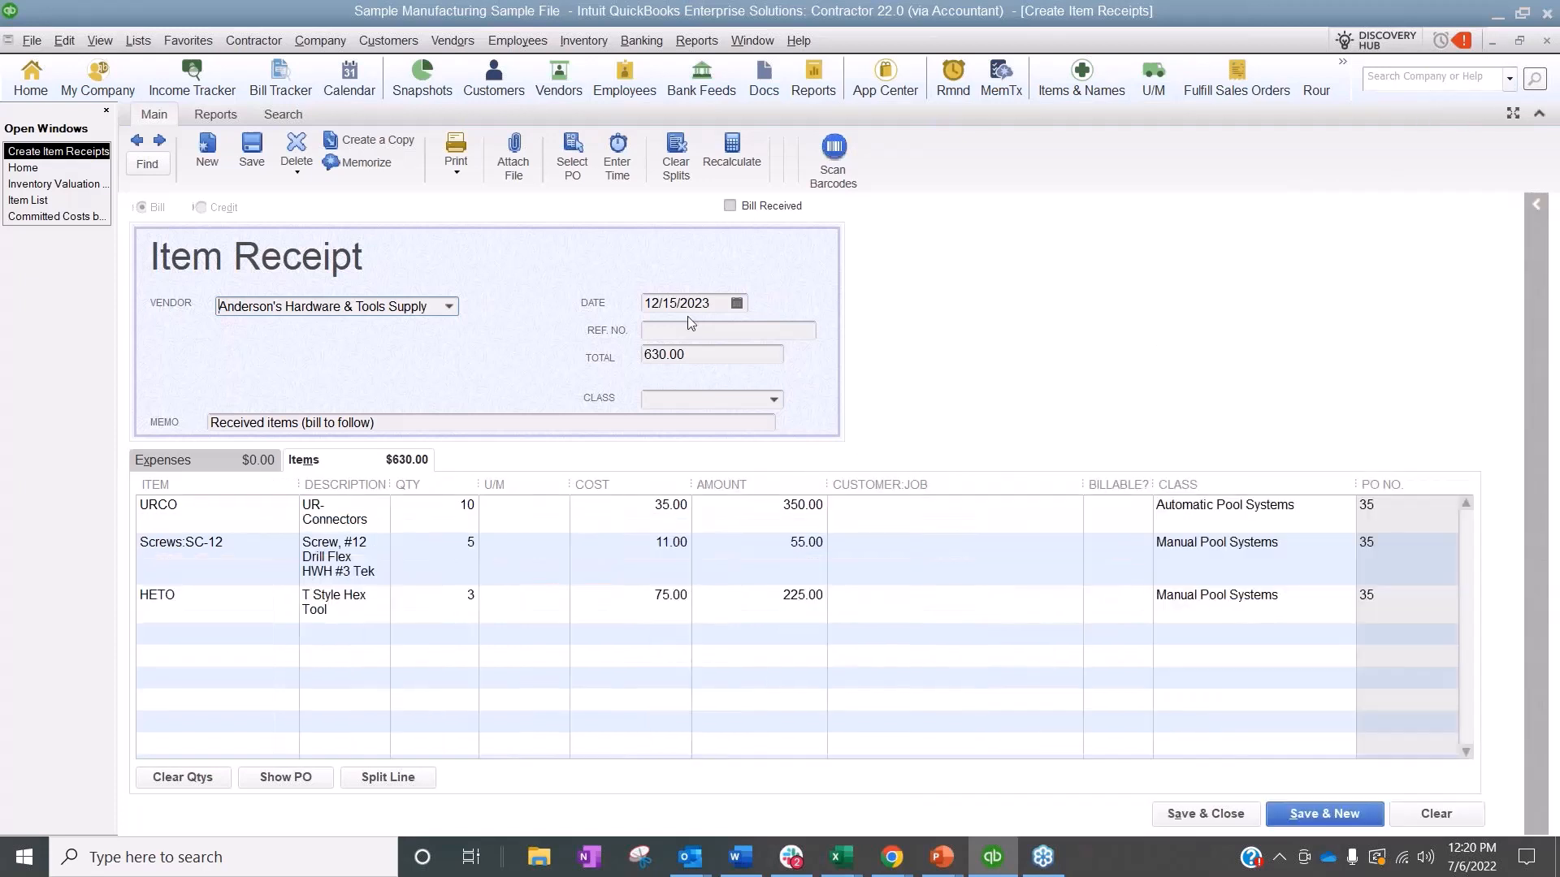
Convert the item receipt into a bill by marking the bill as received, and enter reference number 12315.
left_click(730, 206)
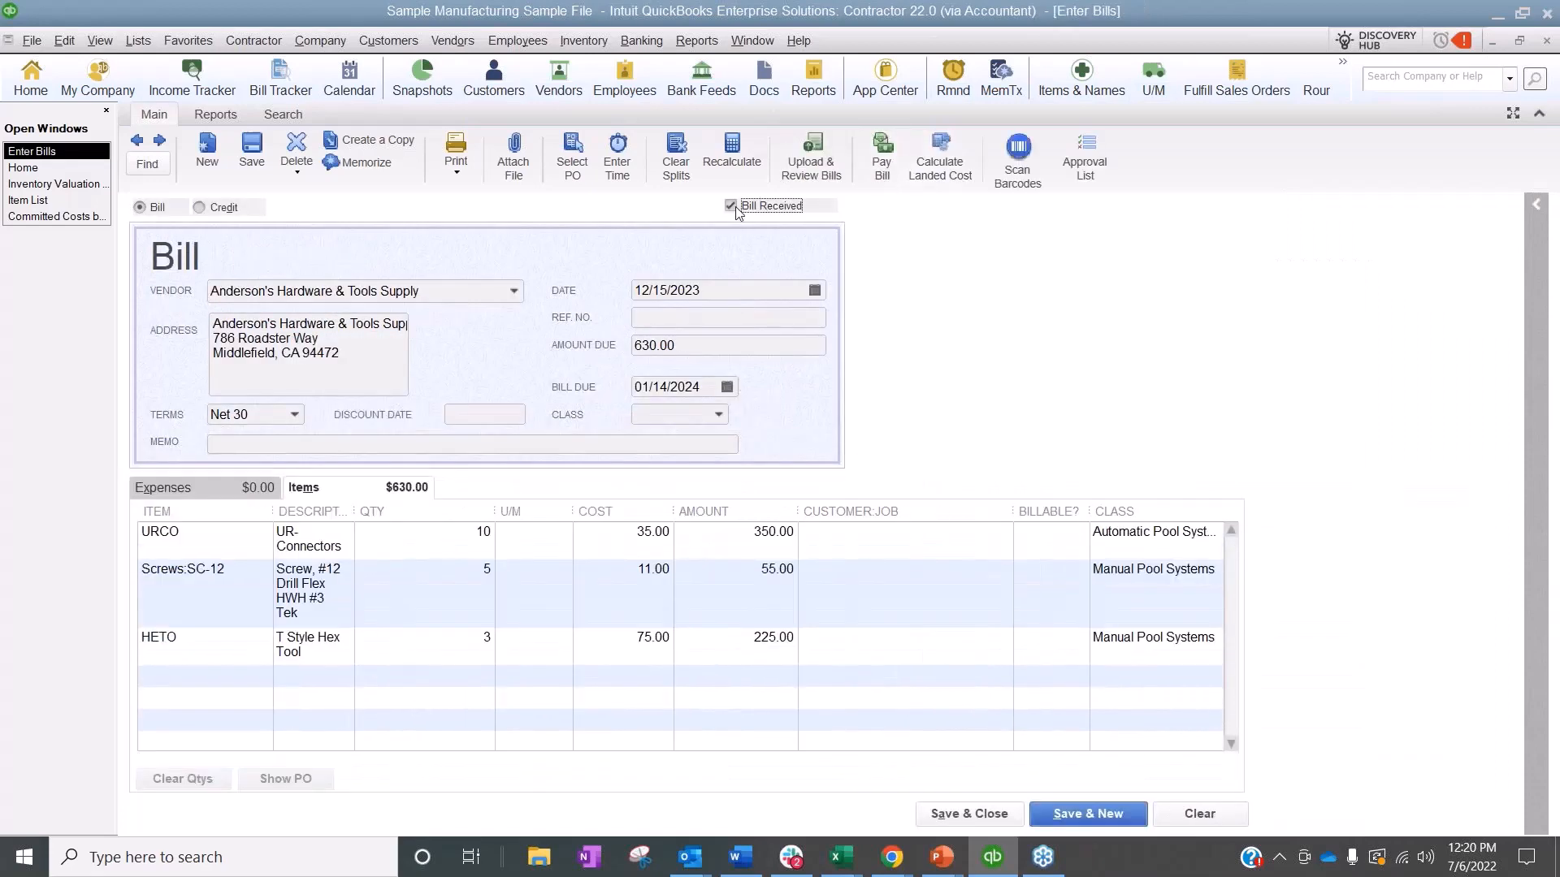
left_click(730, 205)
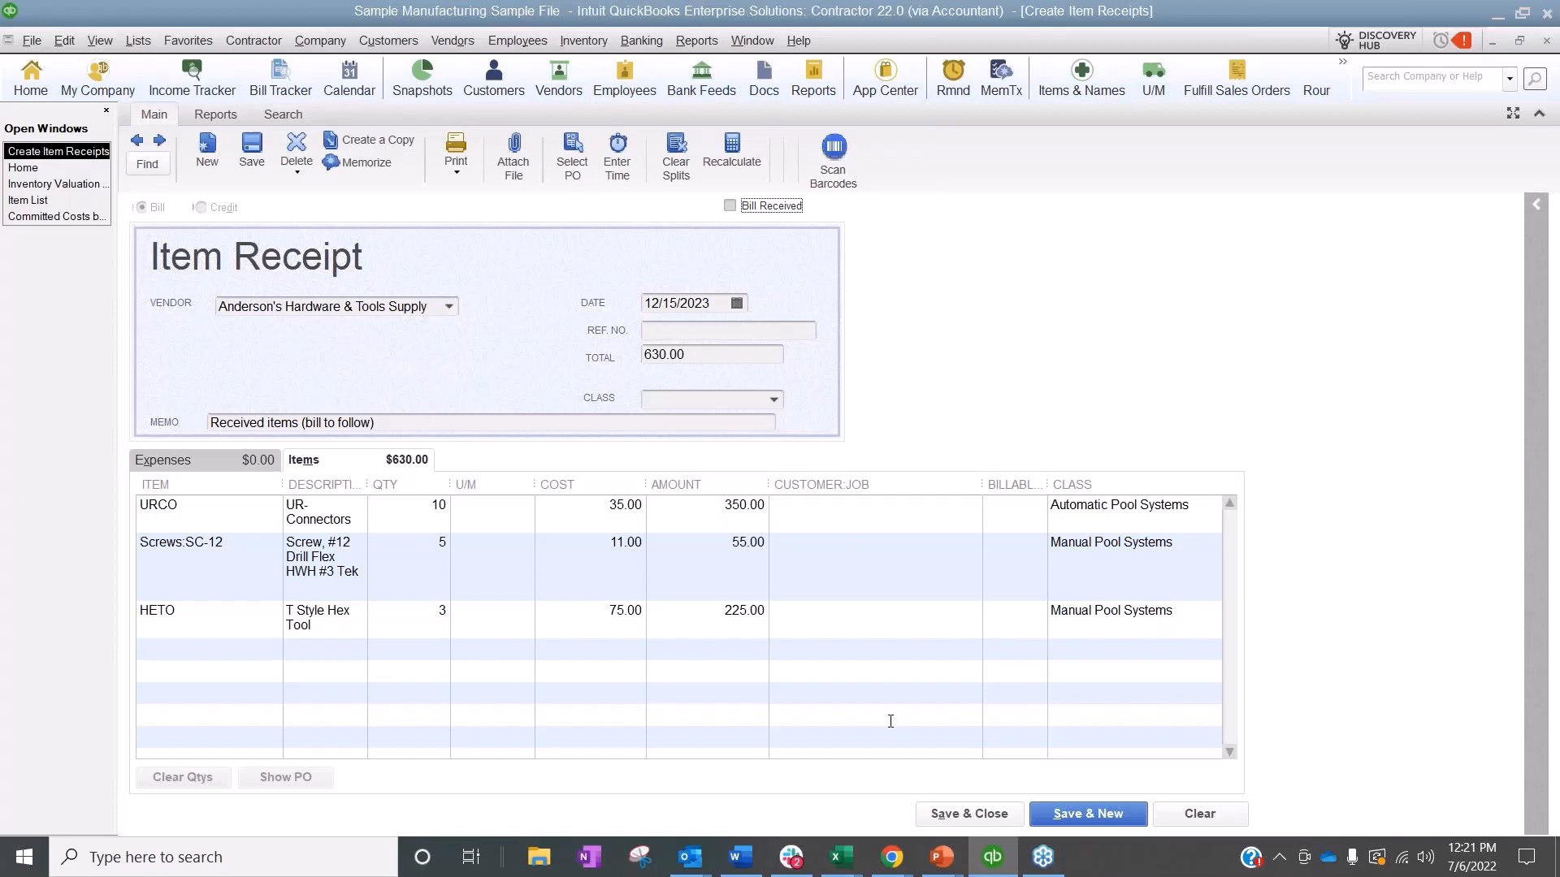
left_click(773, 206)
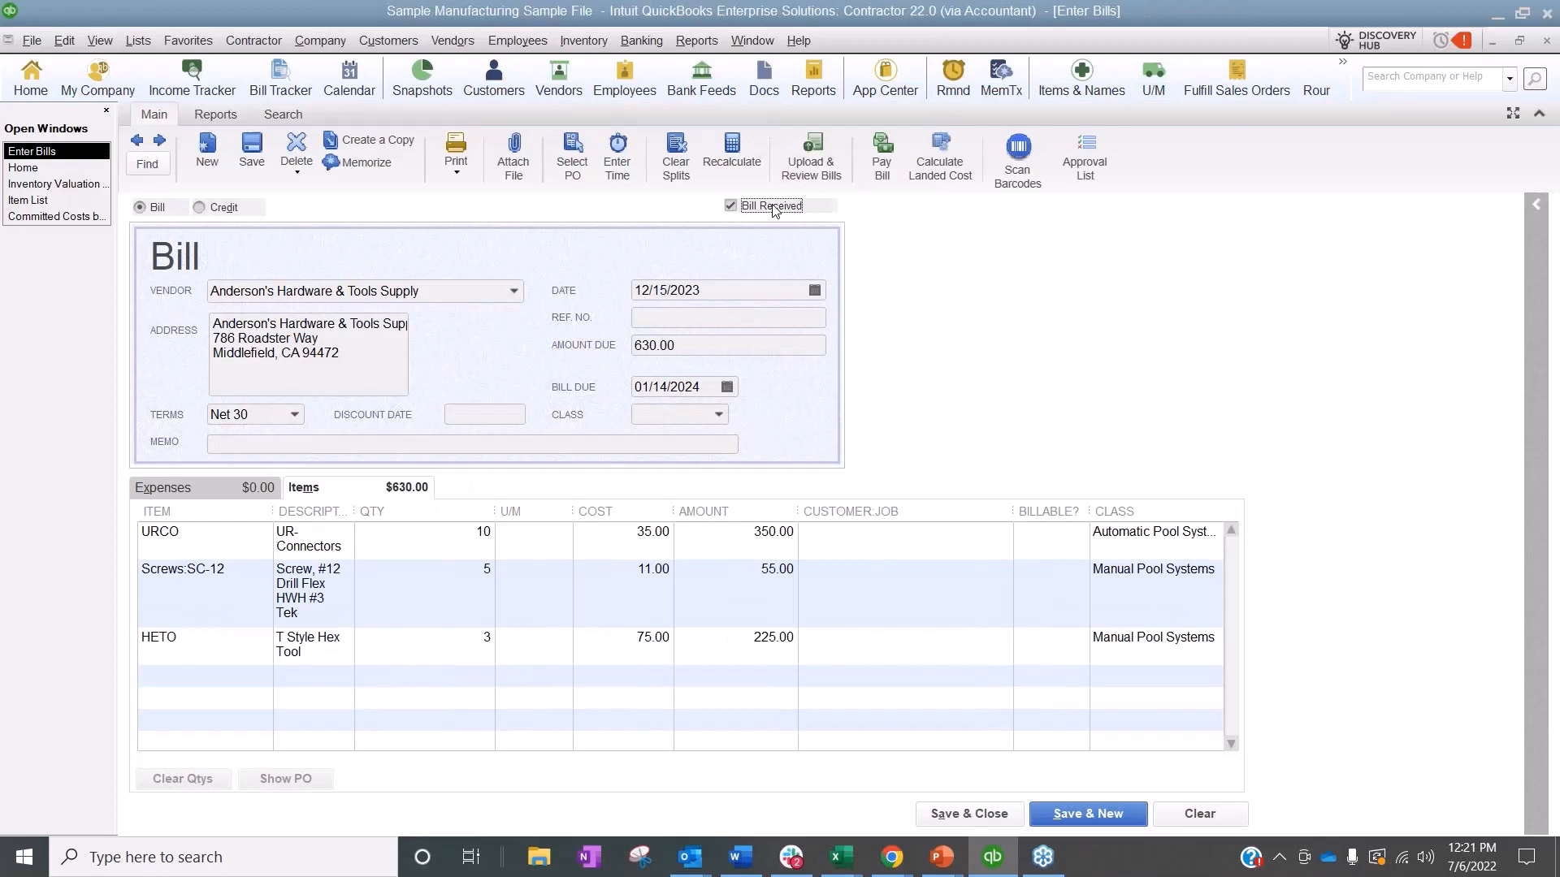
left_click(719, 318)
type("12315")
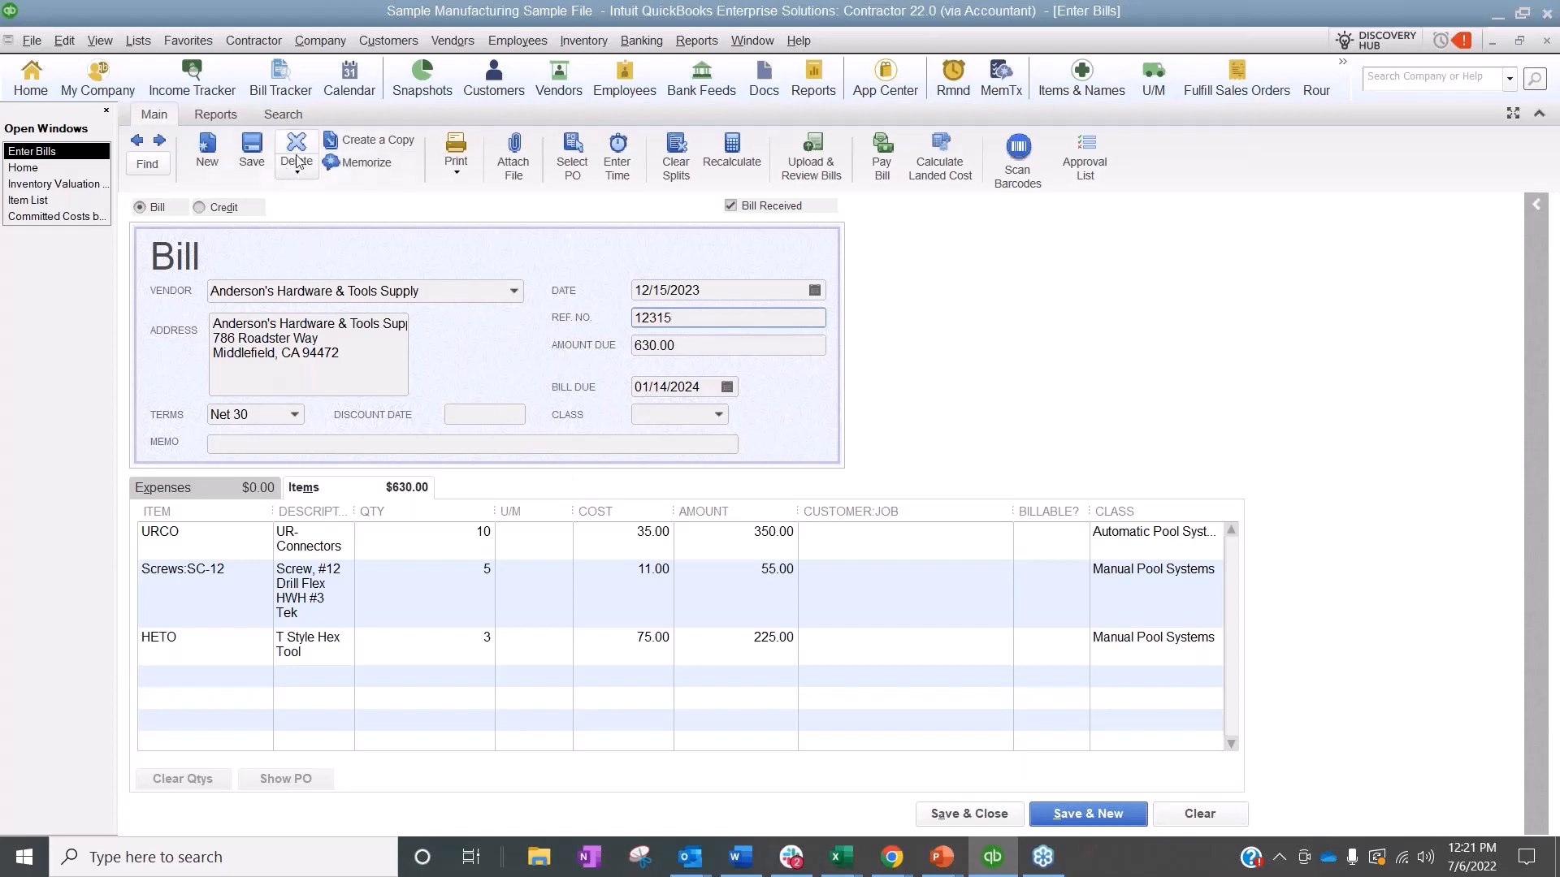
Start entering a new bill and discard the unrecorded bill for Anderson's Hardware & Tools Supply.
left_click(453, 40)
left_click(463, 115)
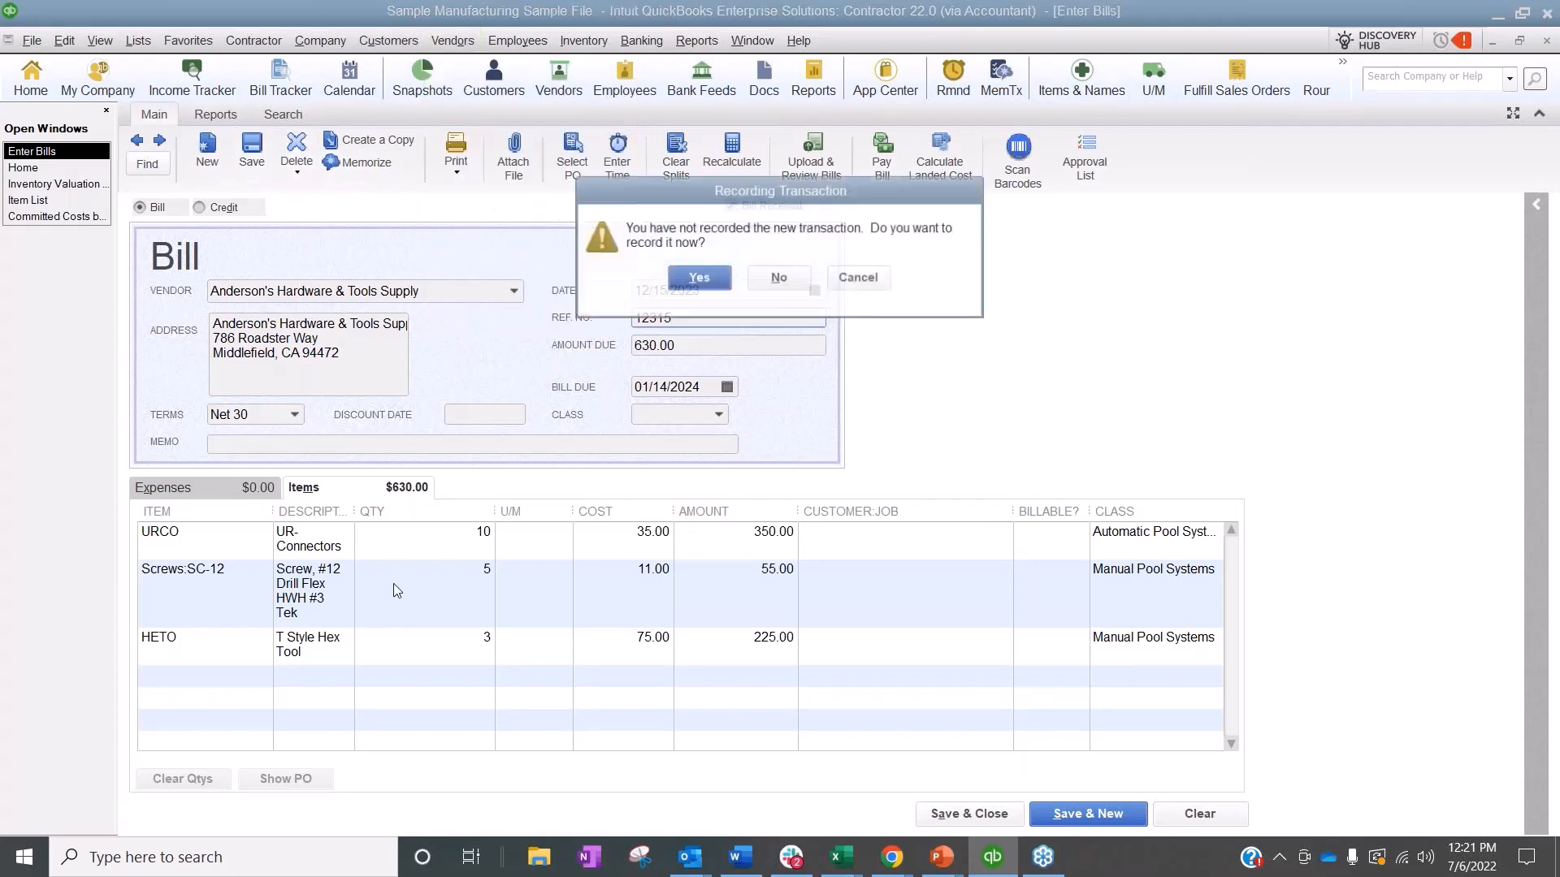
left_click(778, 277)
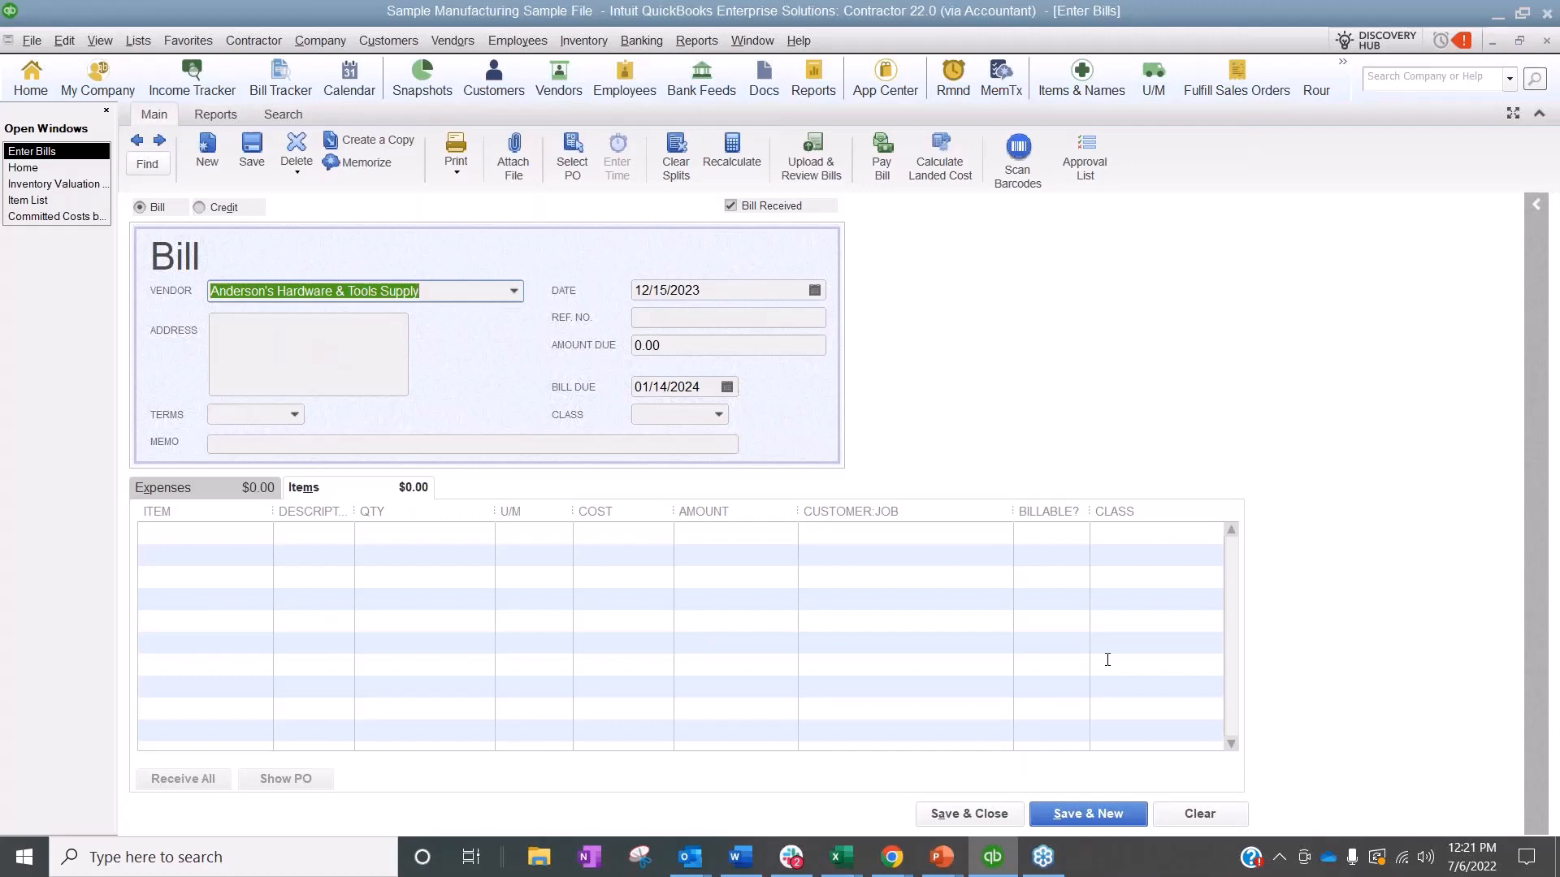
From the Home page, check Anderson's Hardware & Tools Supply for item receipts to bill against, and cancel the selection.
left_click(25, 168)
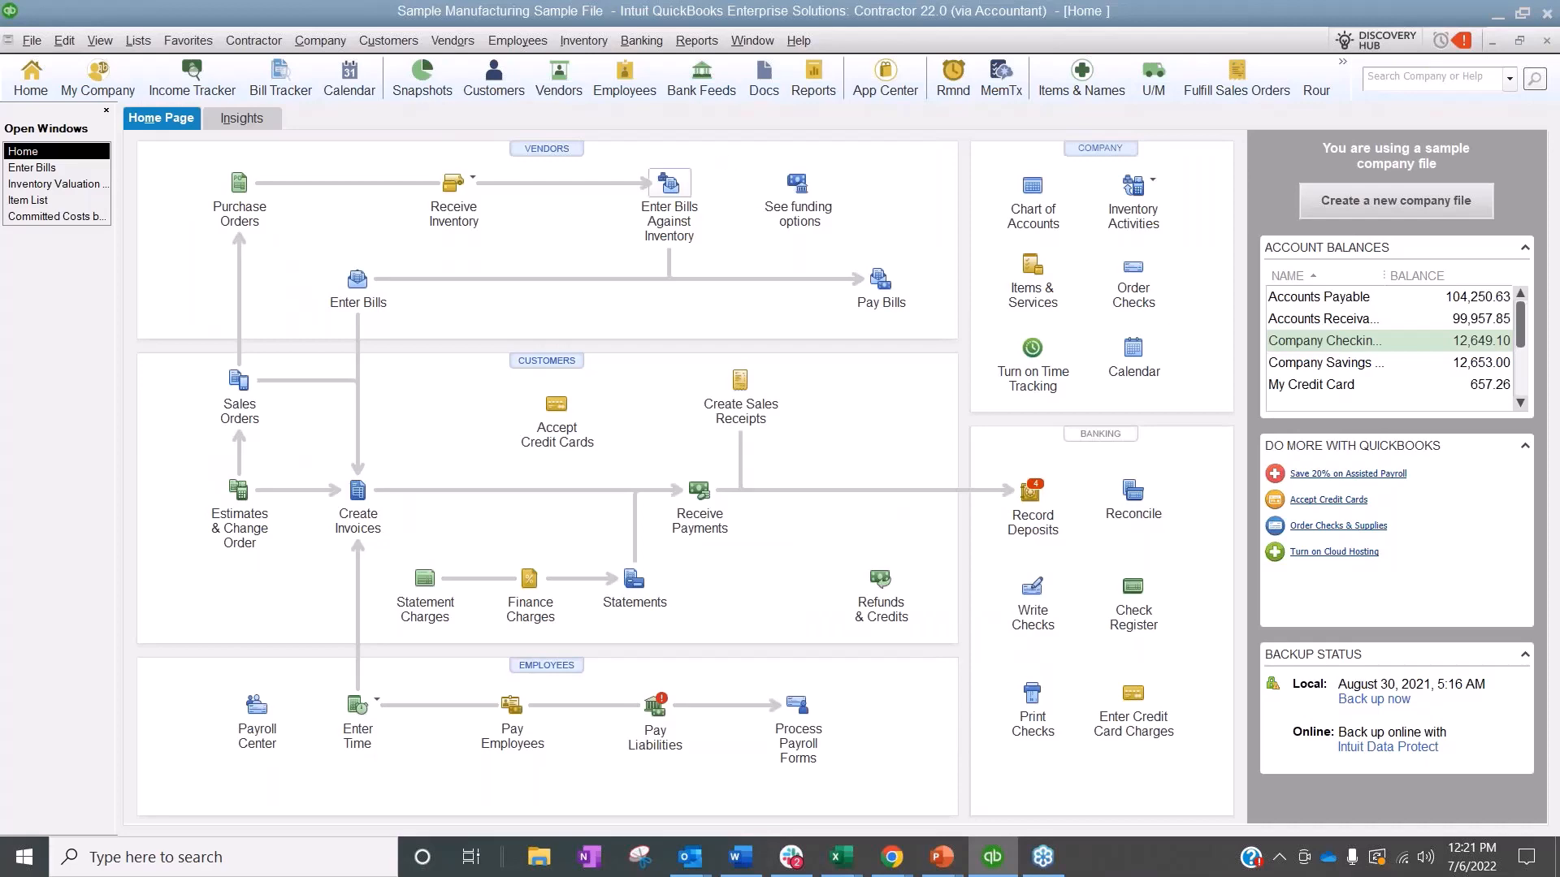
left_click(669, 183)
left_click(492, 289)
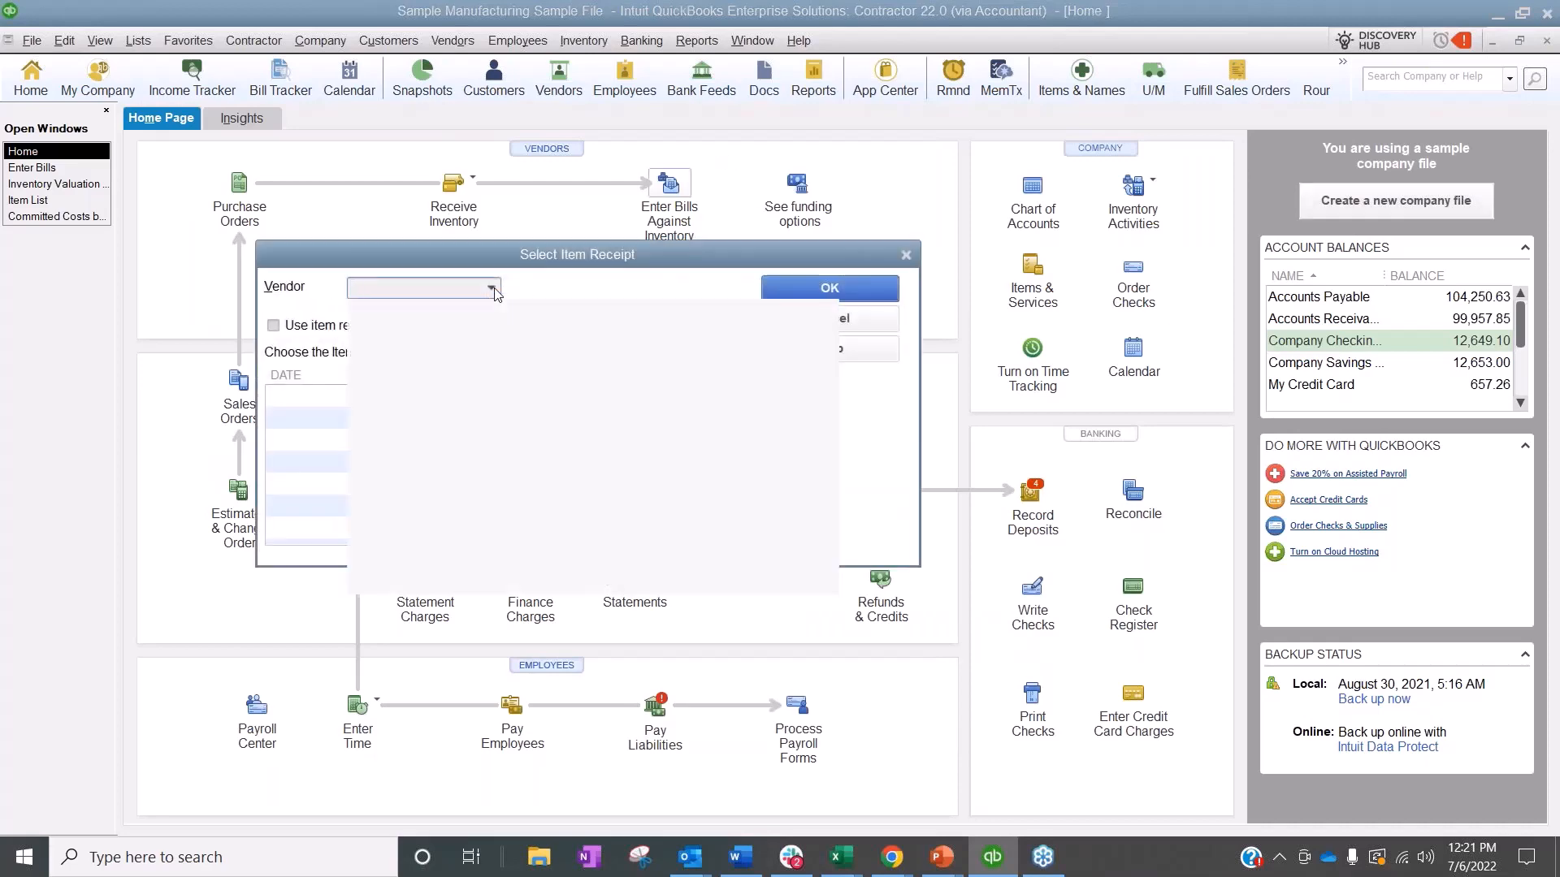
left_click(441, 423)
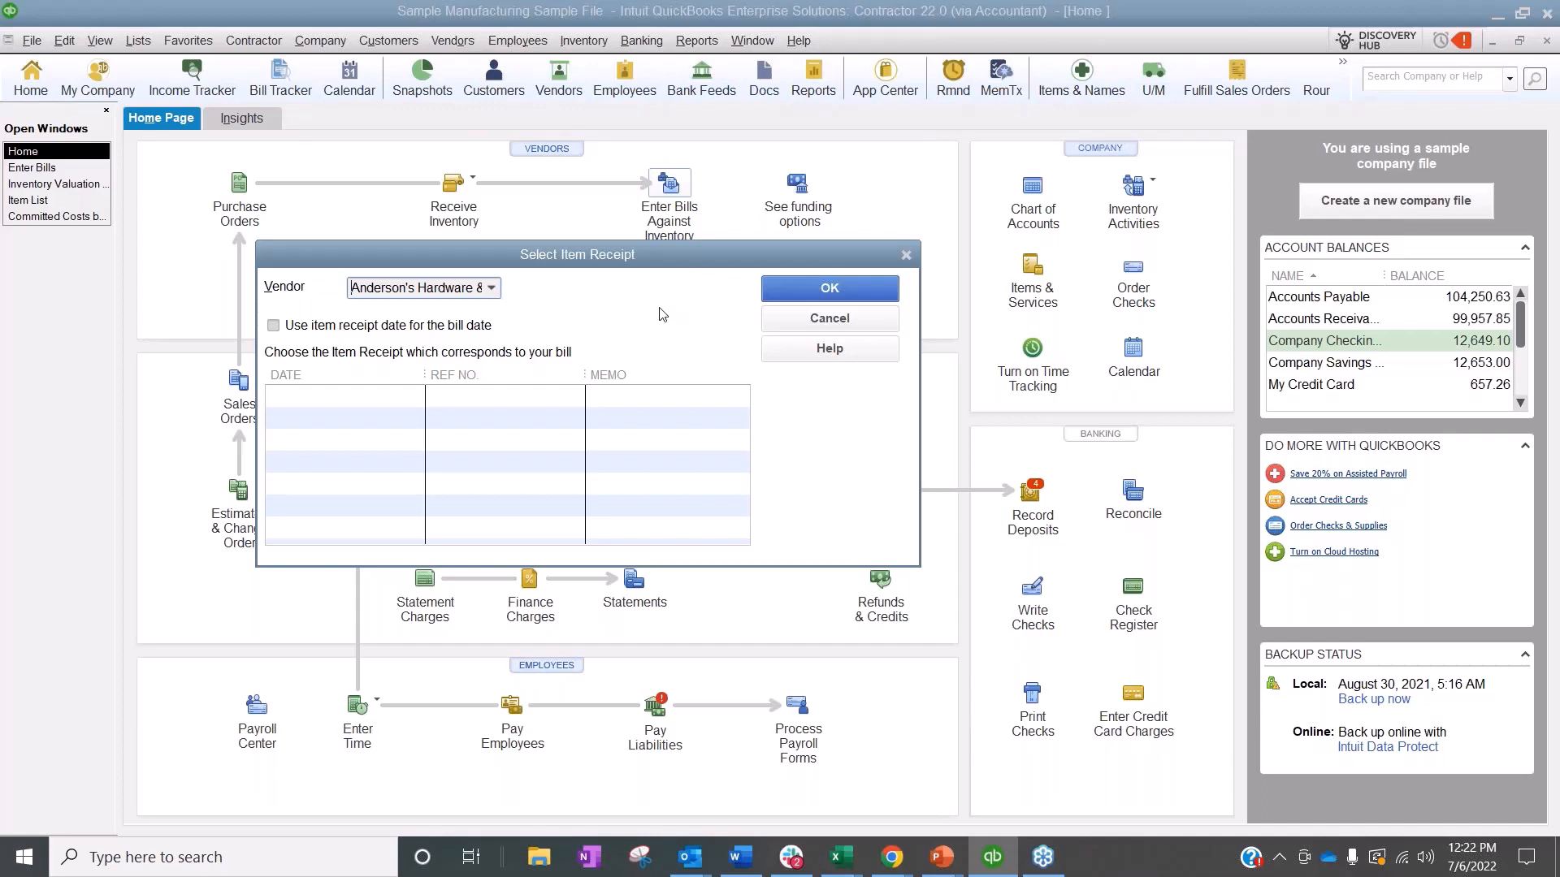
left_click(888, 318)
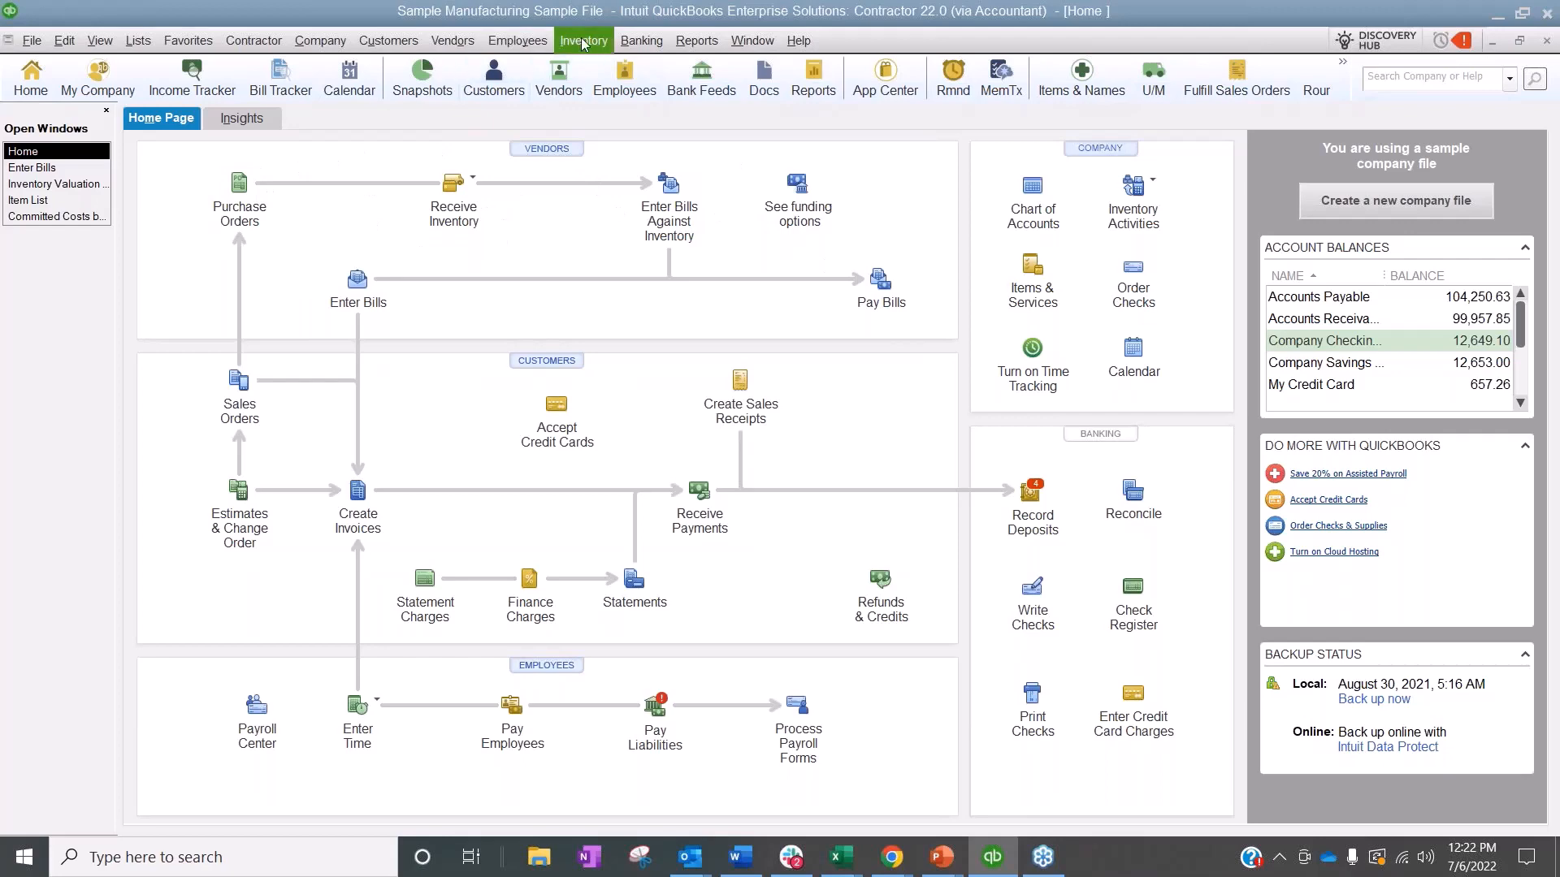
View the open purchase orders for Anderson's Hardware & Tools Supply from the bill entry form, and close the bill without recording it.
left_click(452, 41)
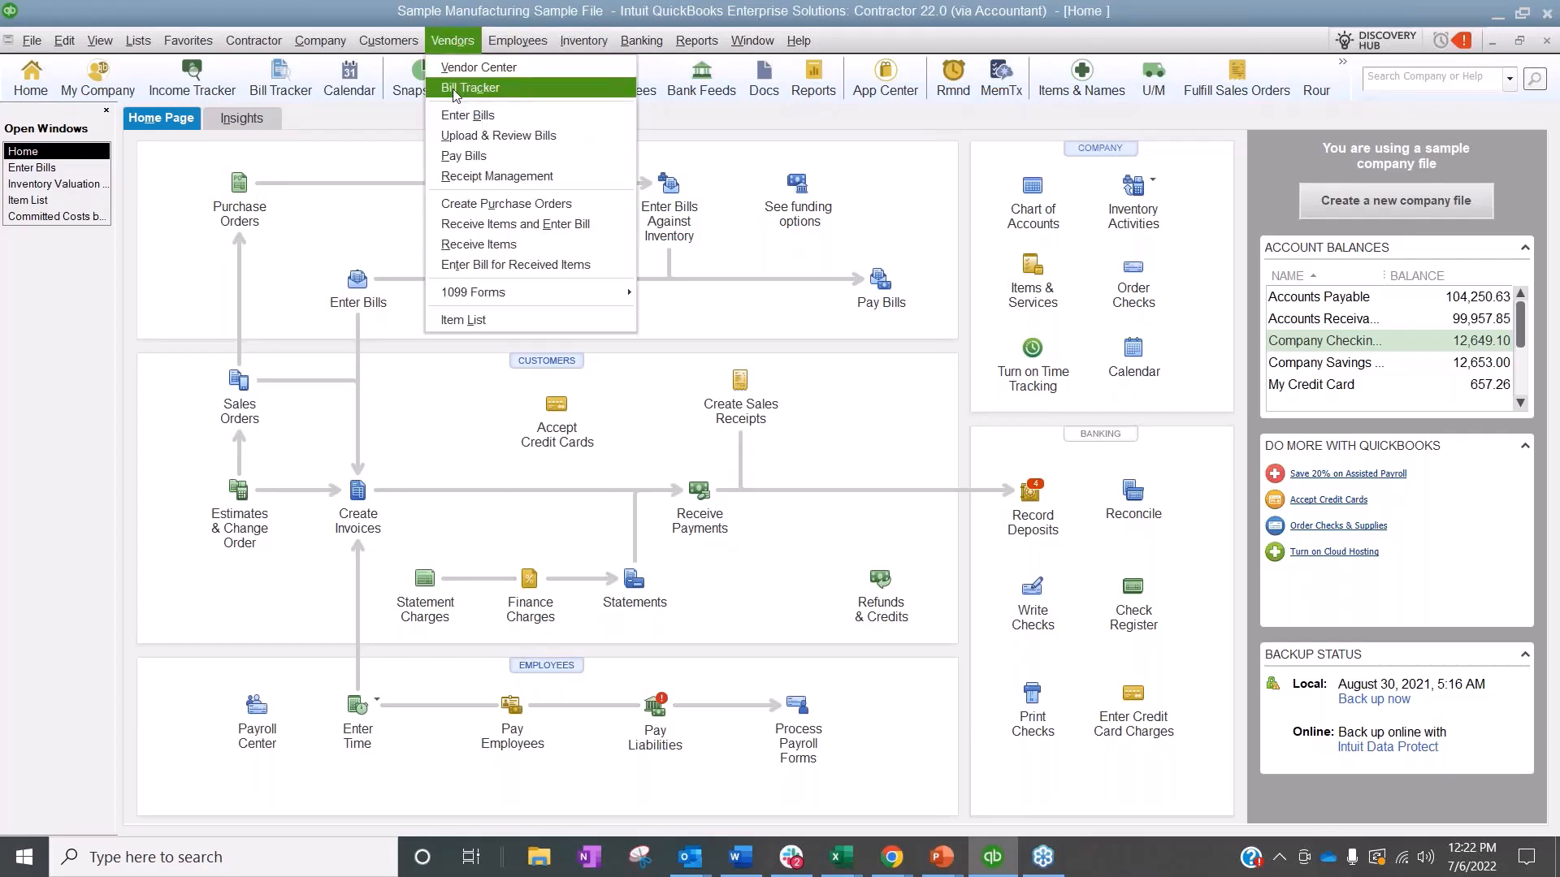
left_click(470, 120)
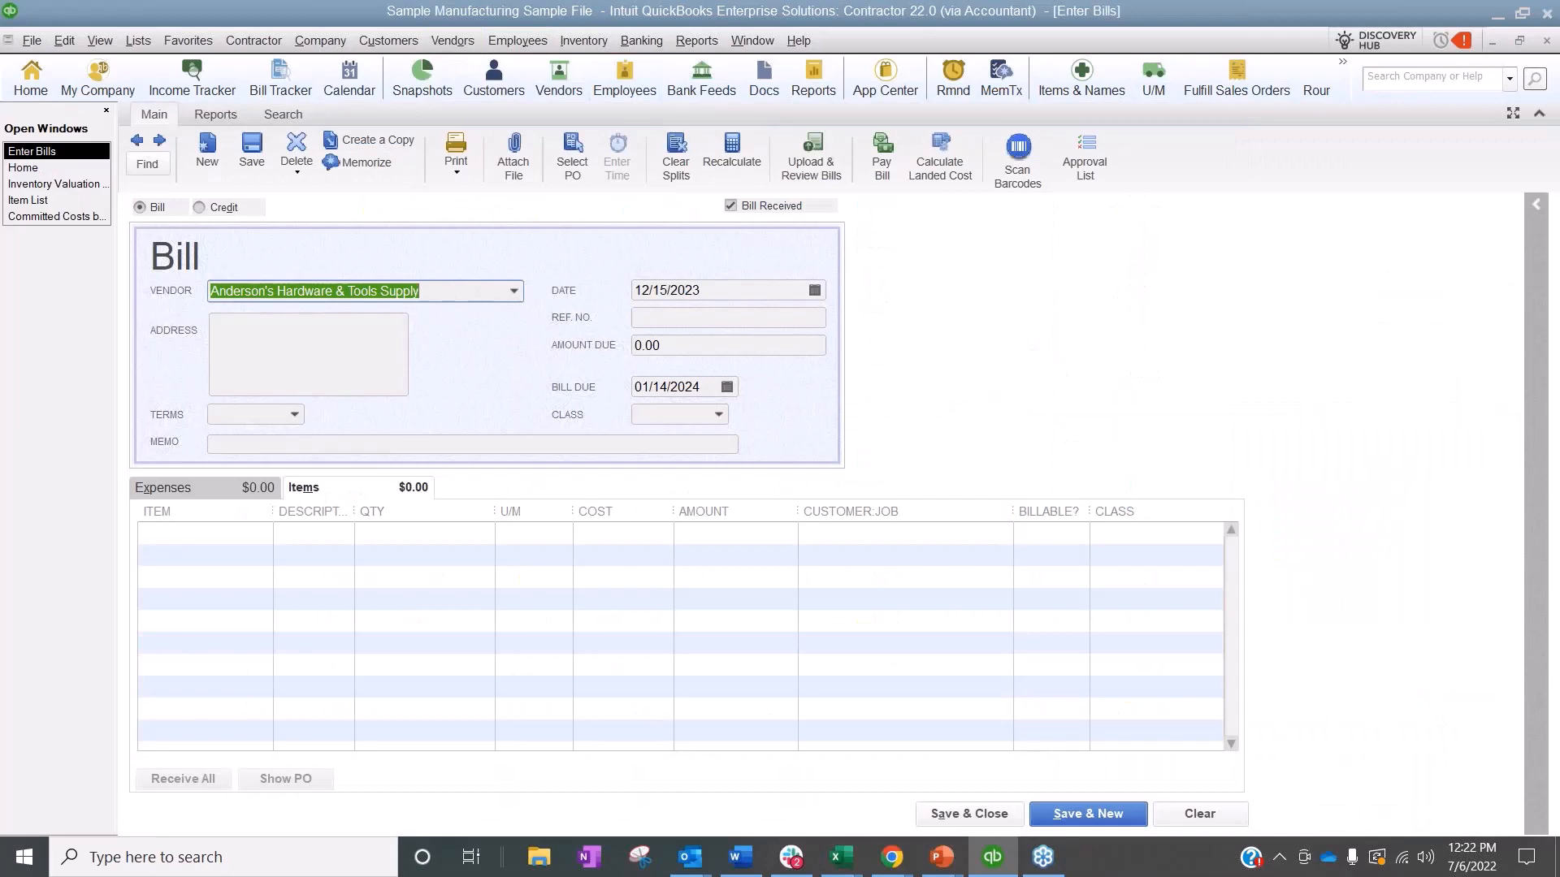
key("Tab")
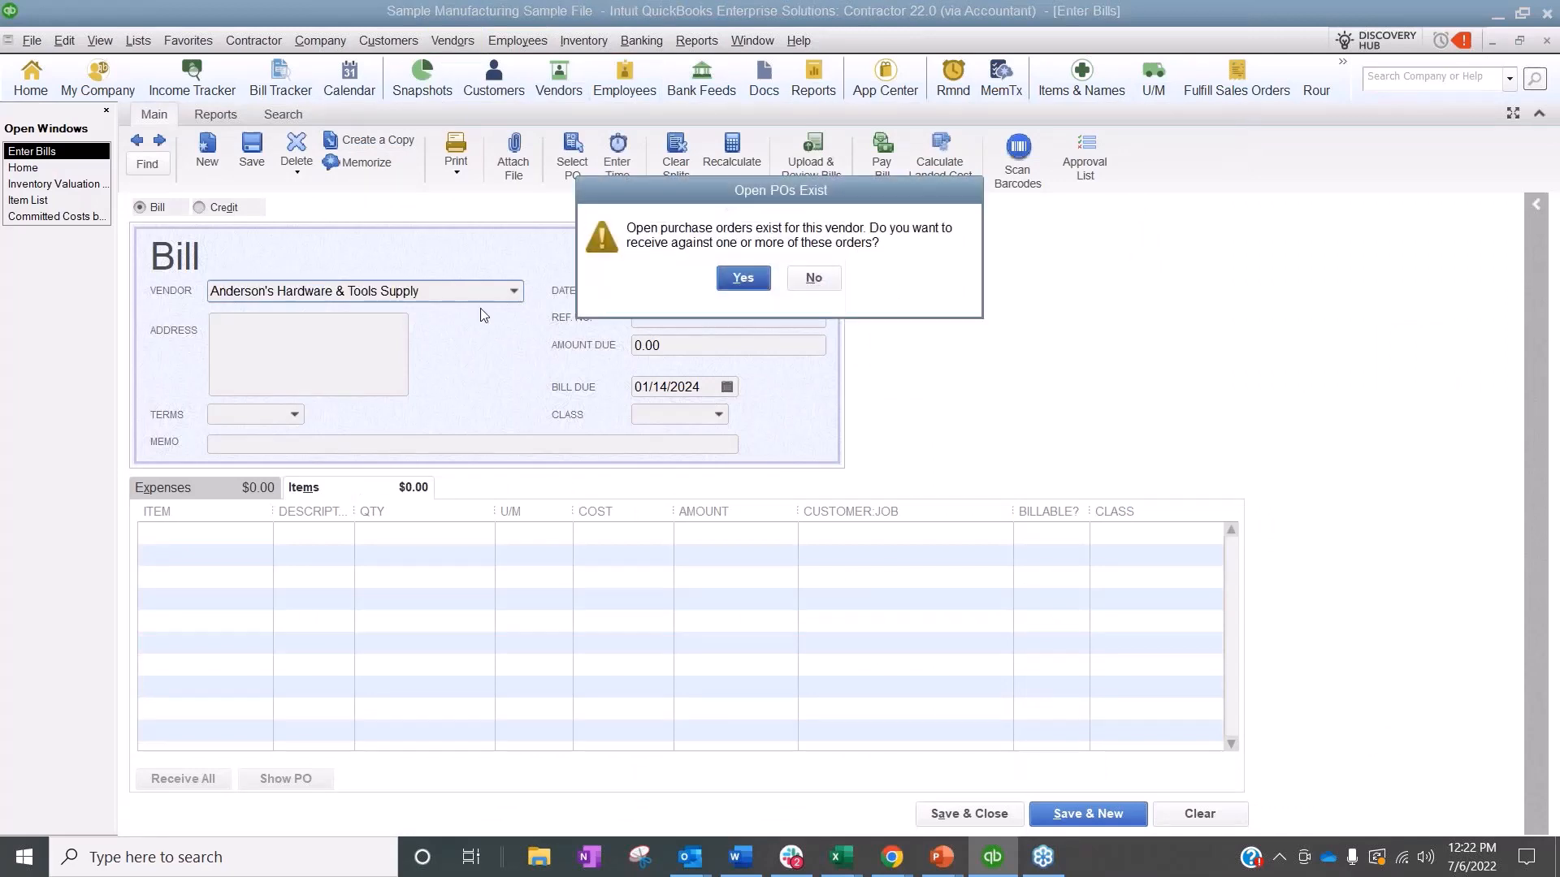
left_click(742, 278)
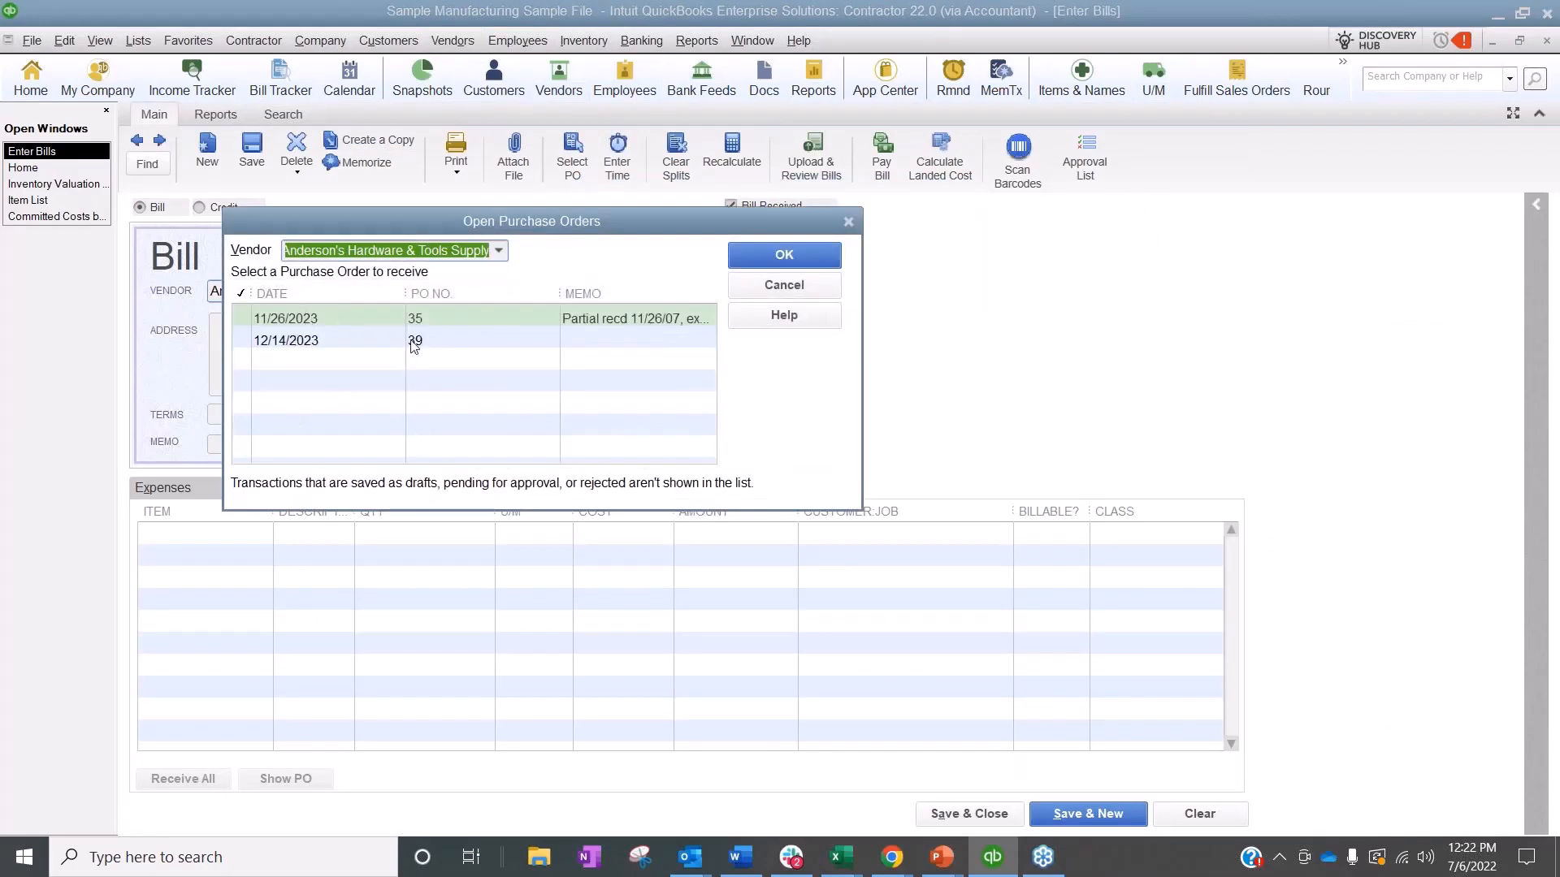
left_click(770, 291)
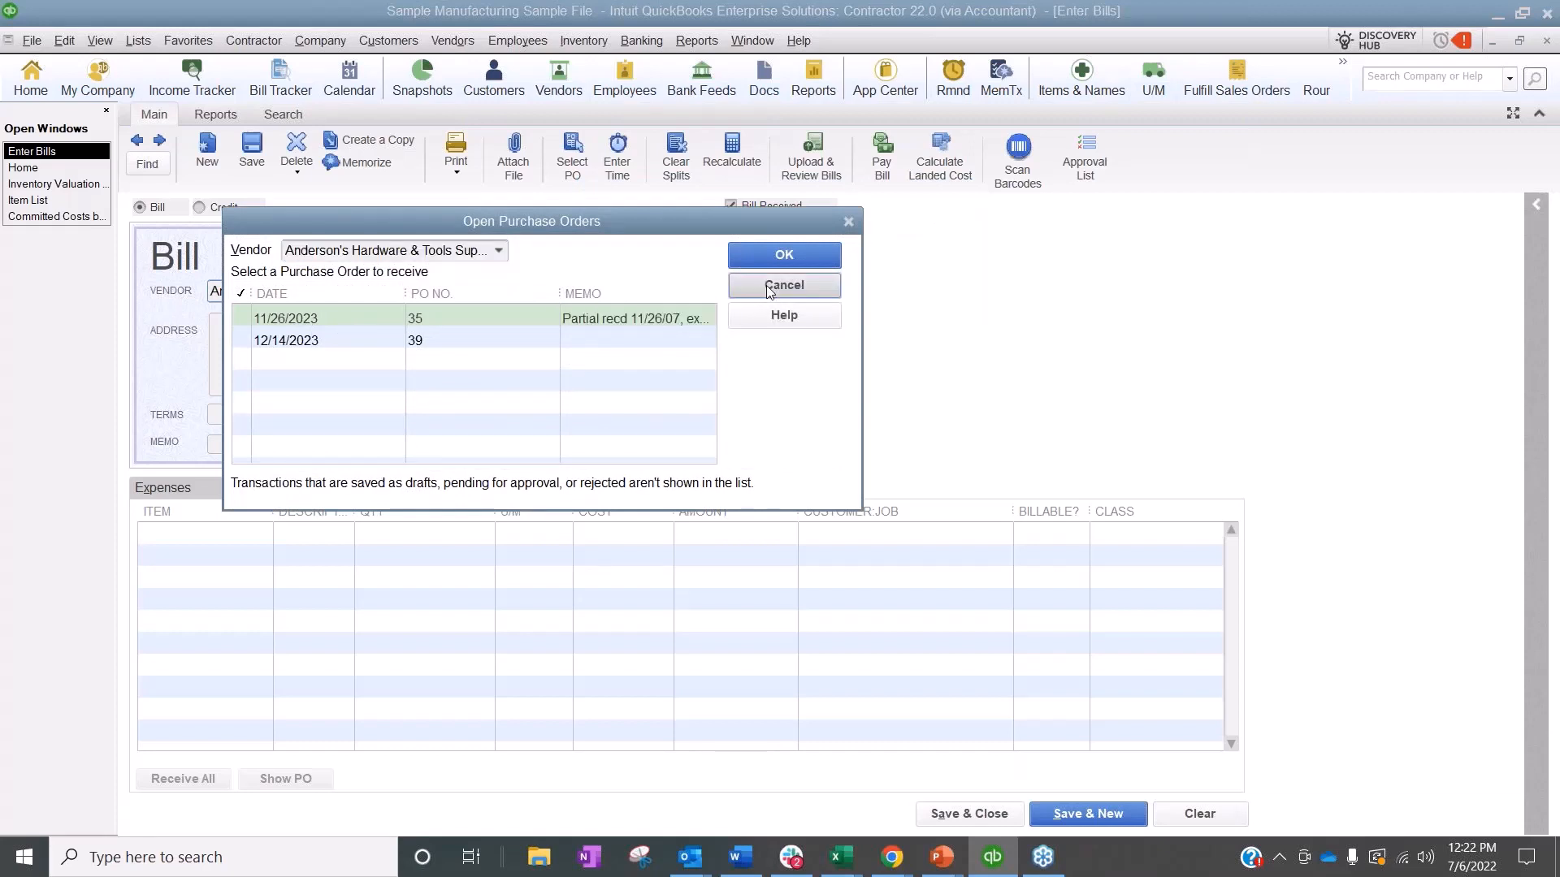
left_click(1547, 42)
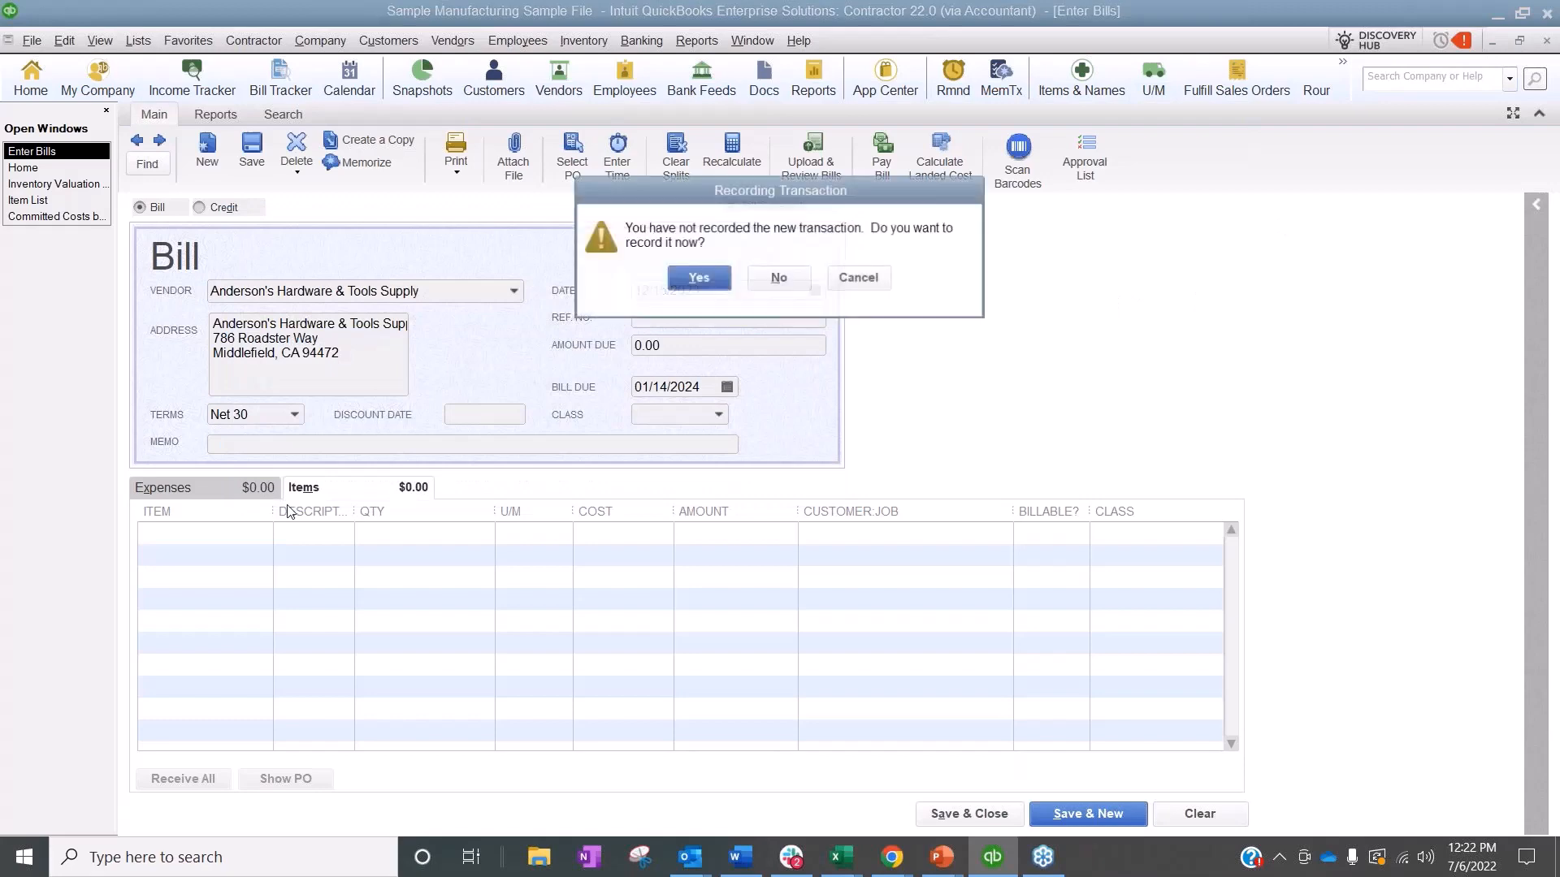
left_click(779, 280)
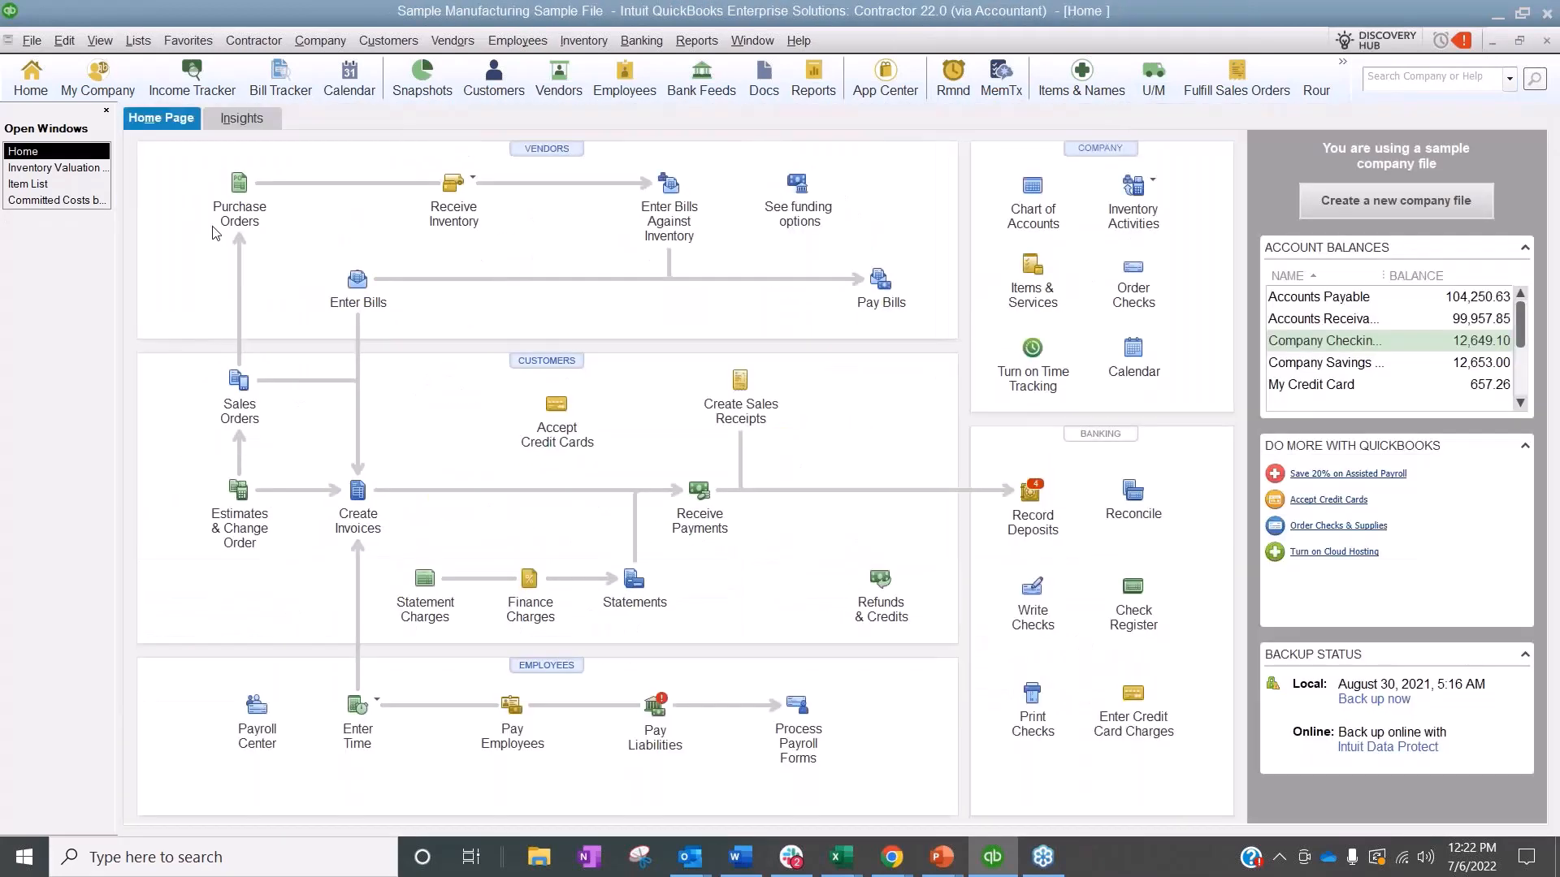
left_click(467, 180)
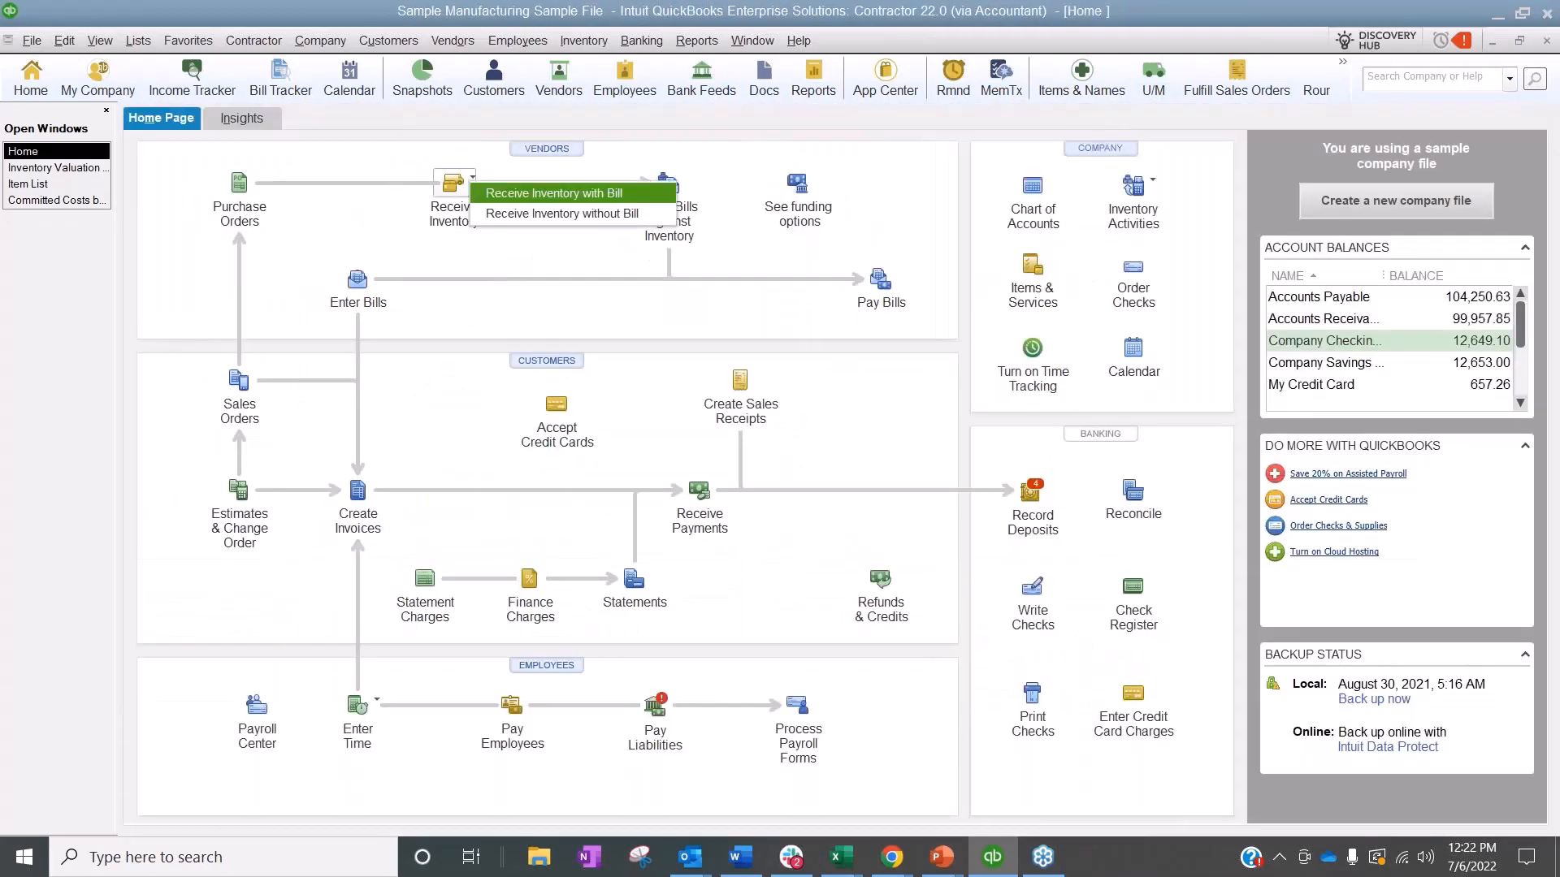
left_click(479, 221)
left_click(1546, 41)
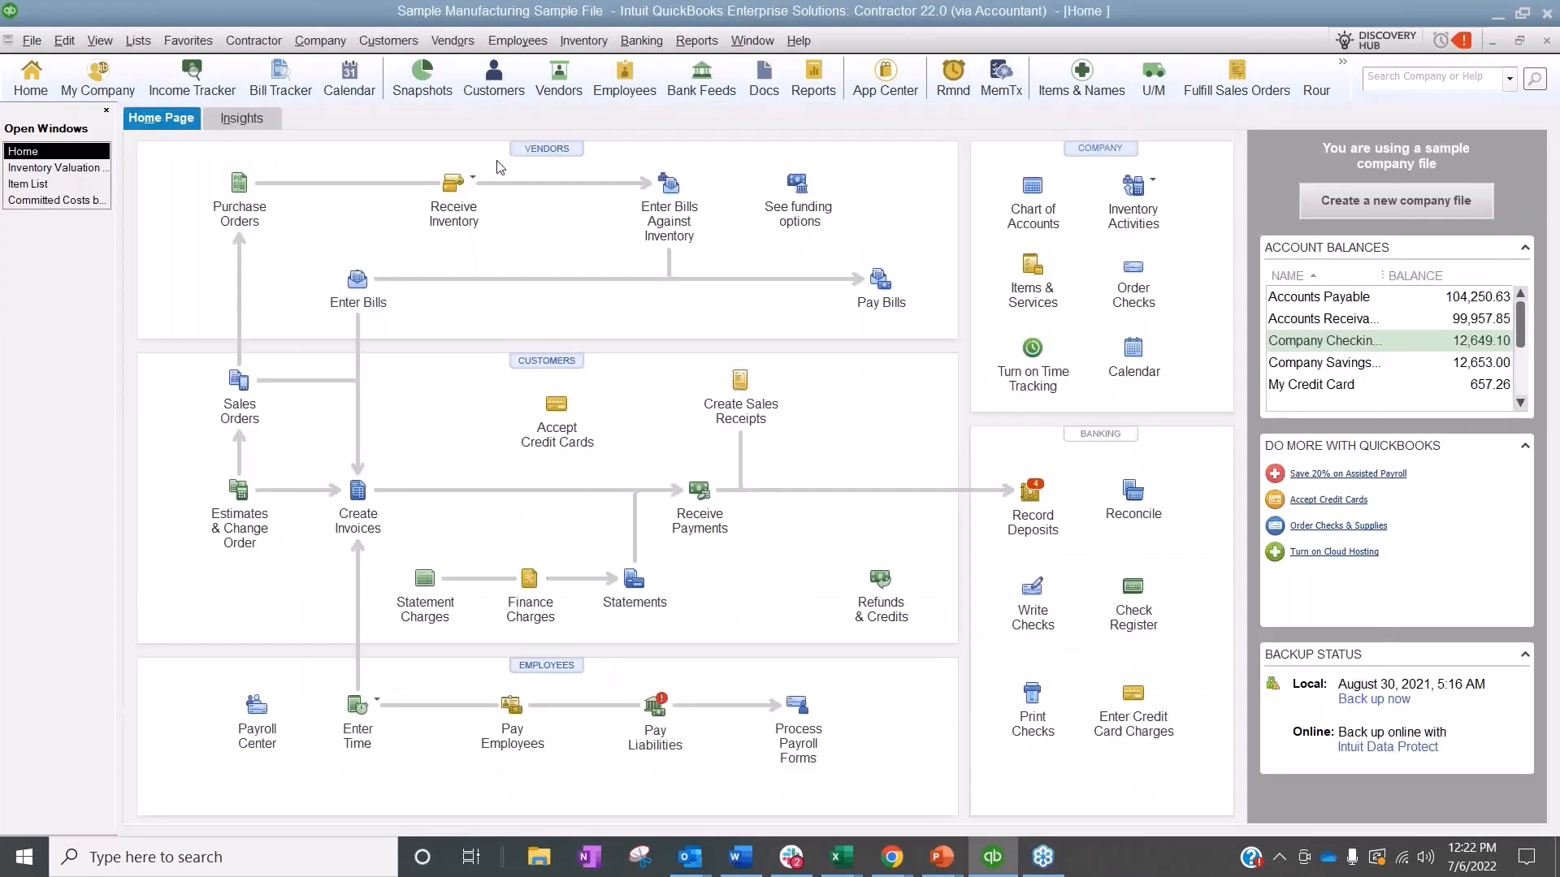
left_click(468, 180)
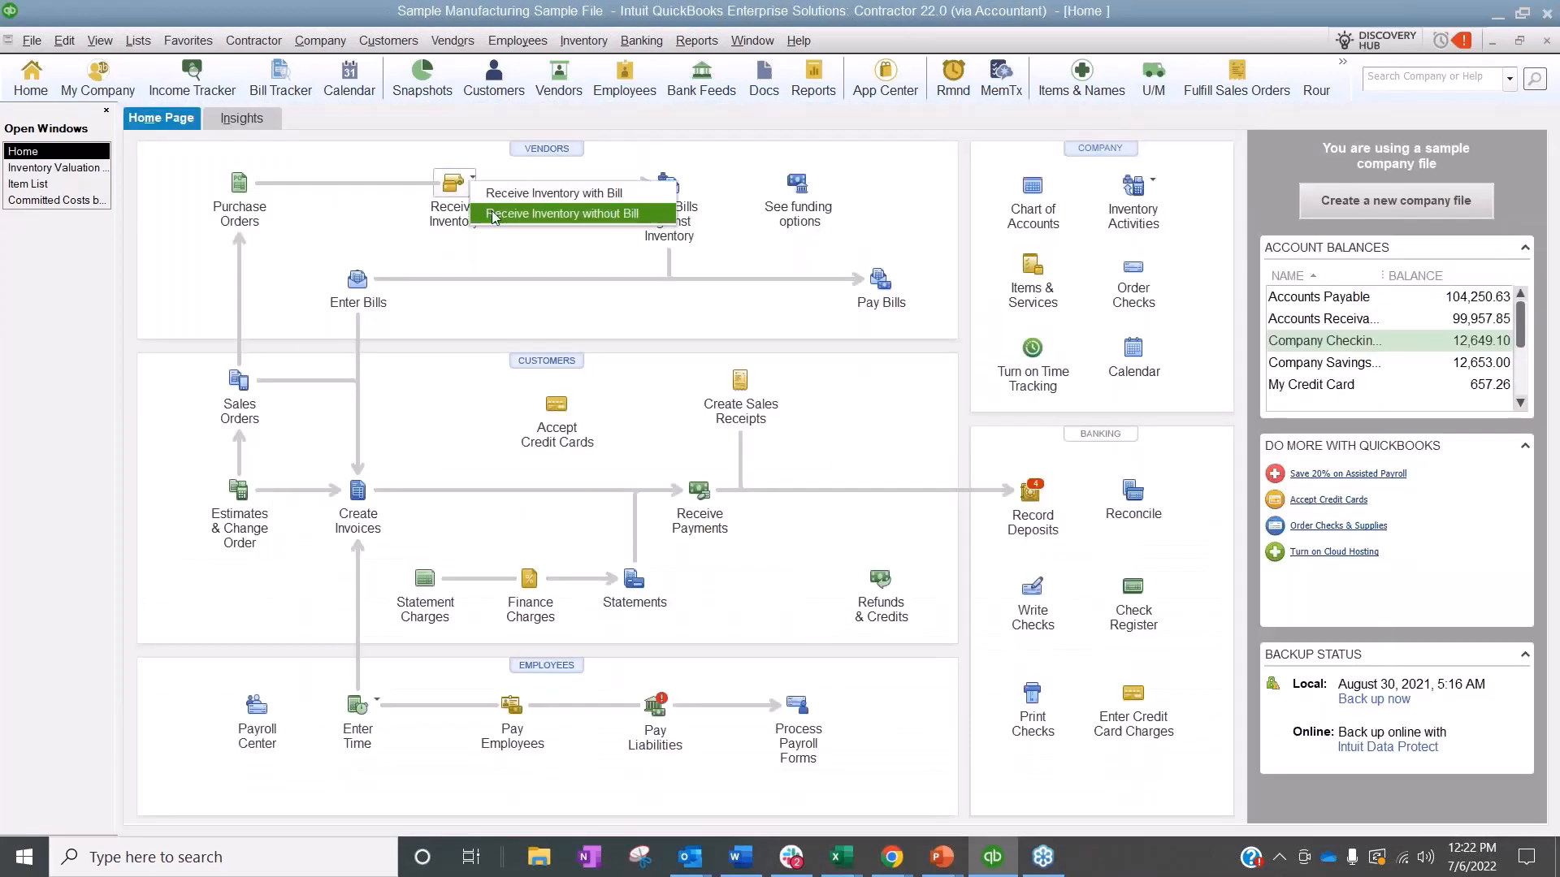
left_click(578, 252)
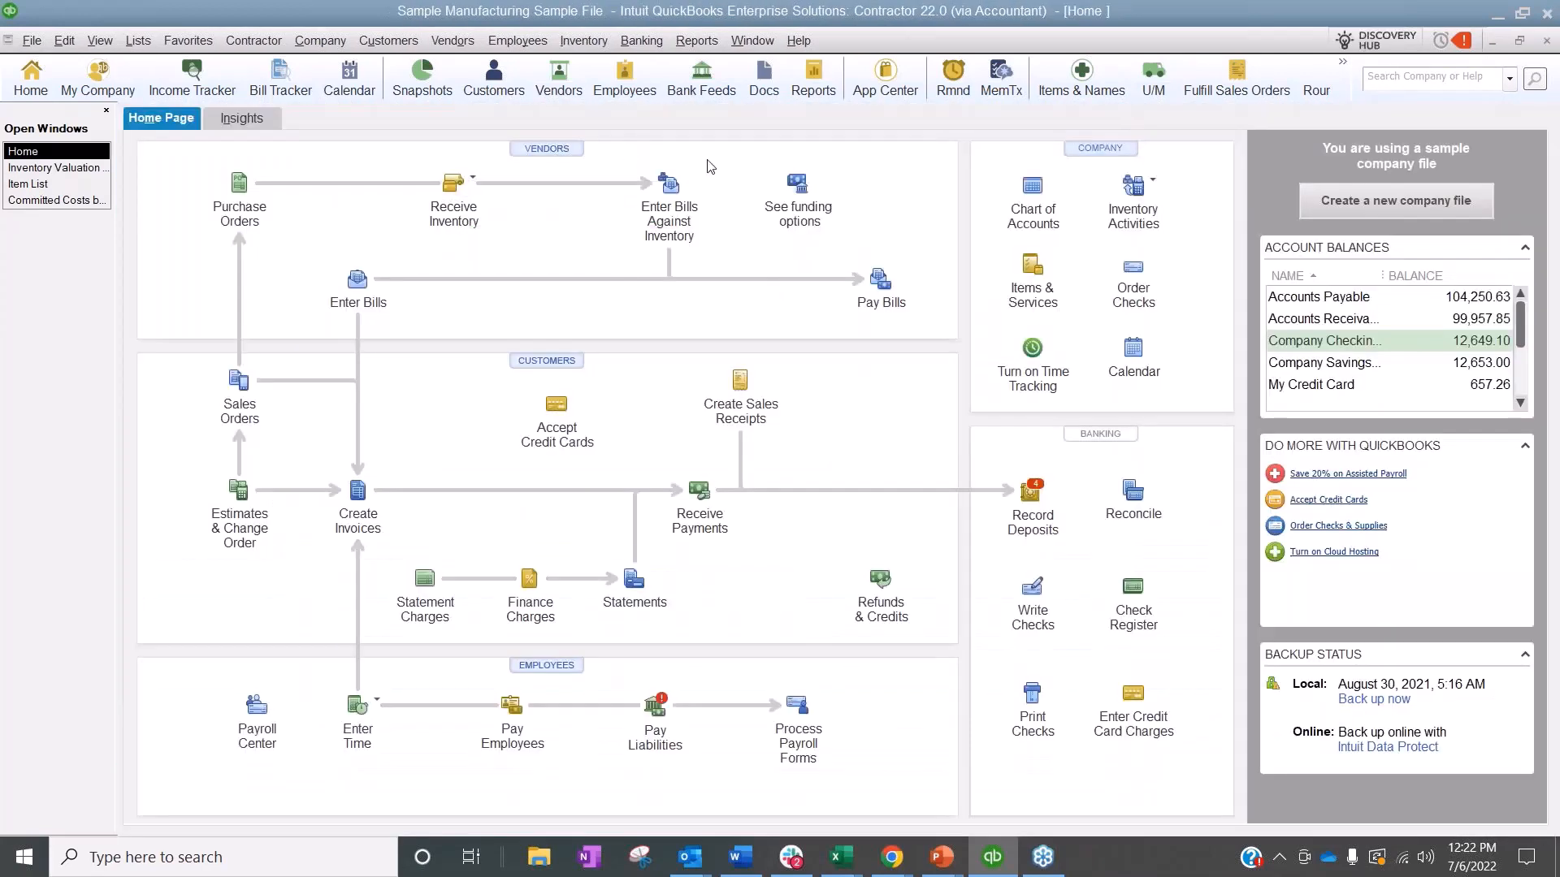
Look up item receipts awaiting a bill for Anderson's Hardware & Tools Supply, and cancel without choosing one.
left_click(675, 232)
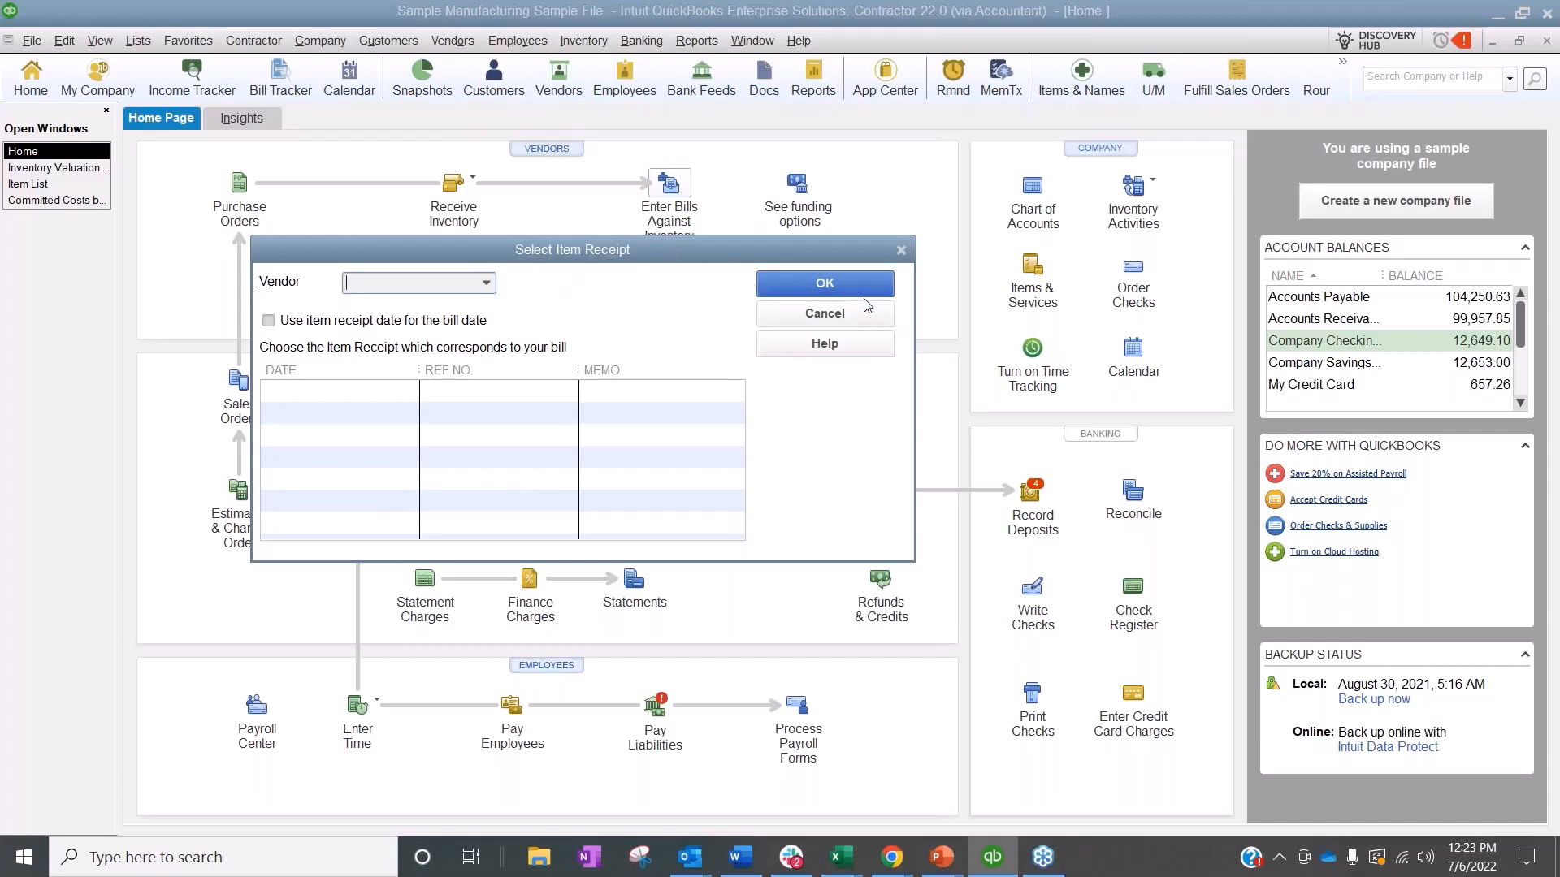
left_click(813, 324)
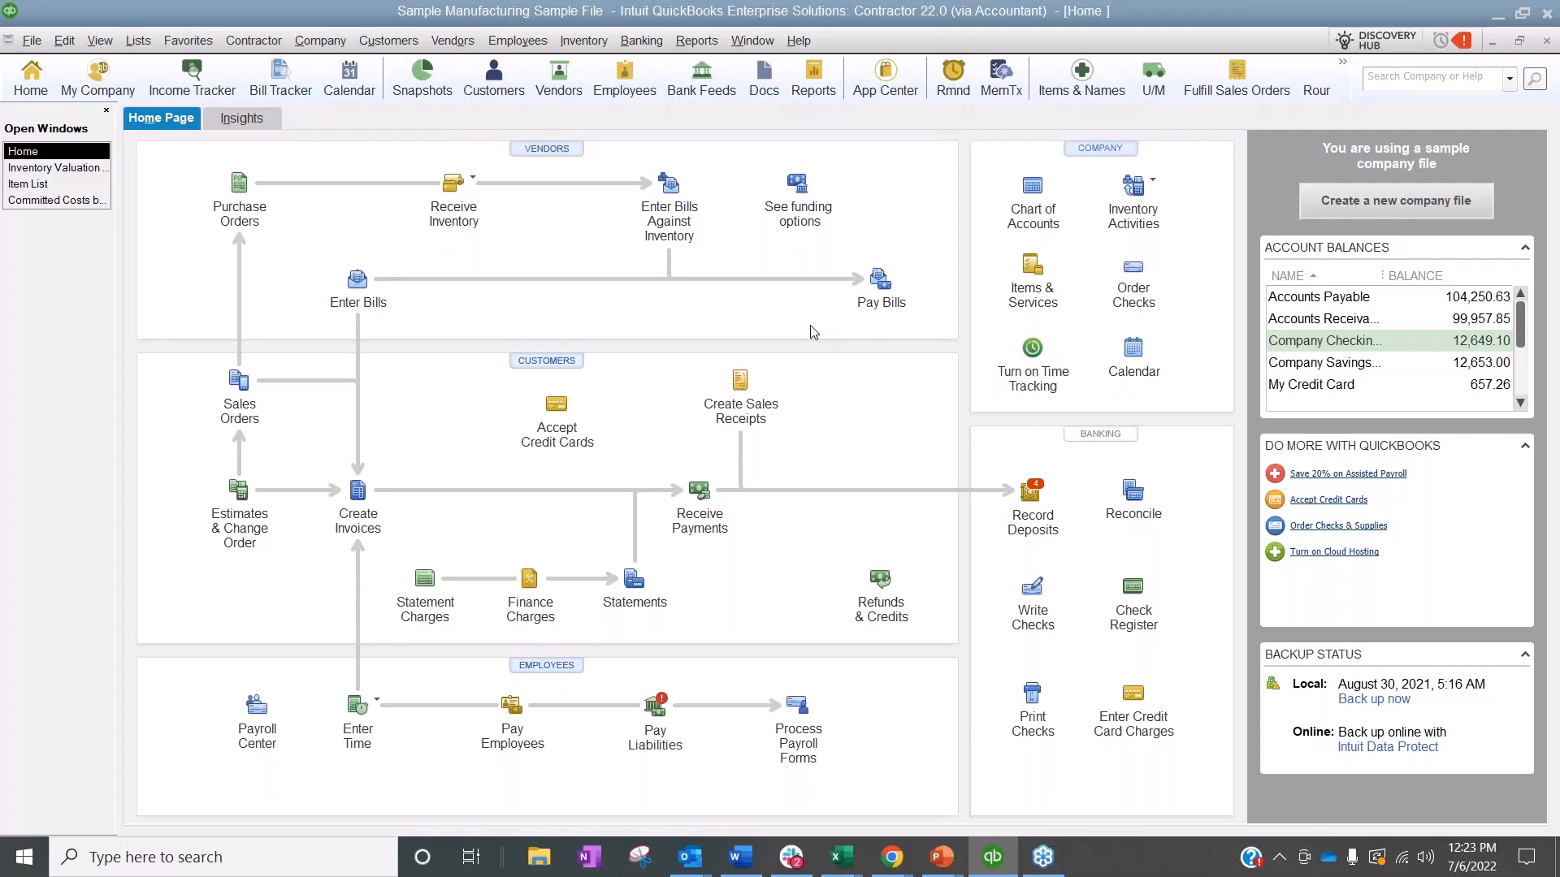
left_click(668, 184)
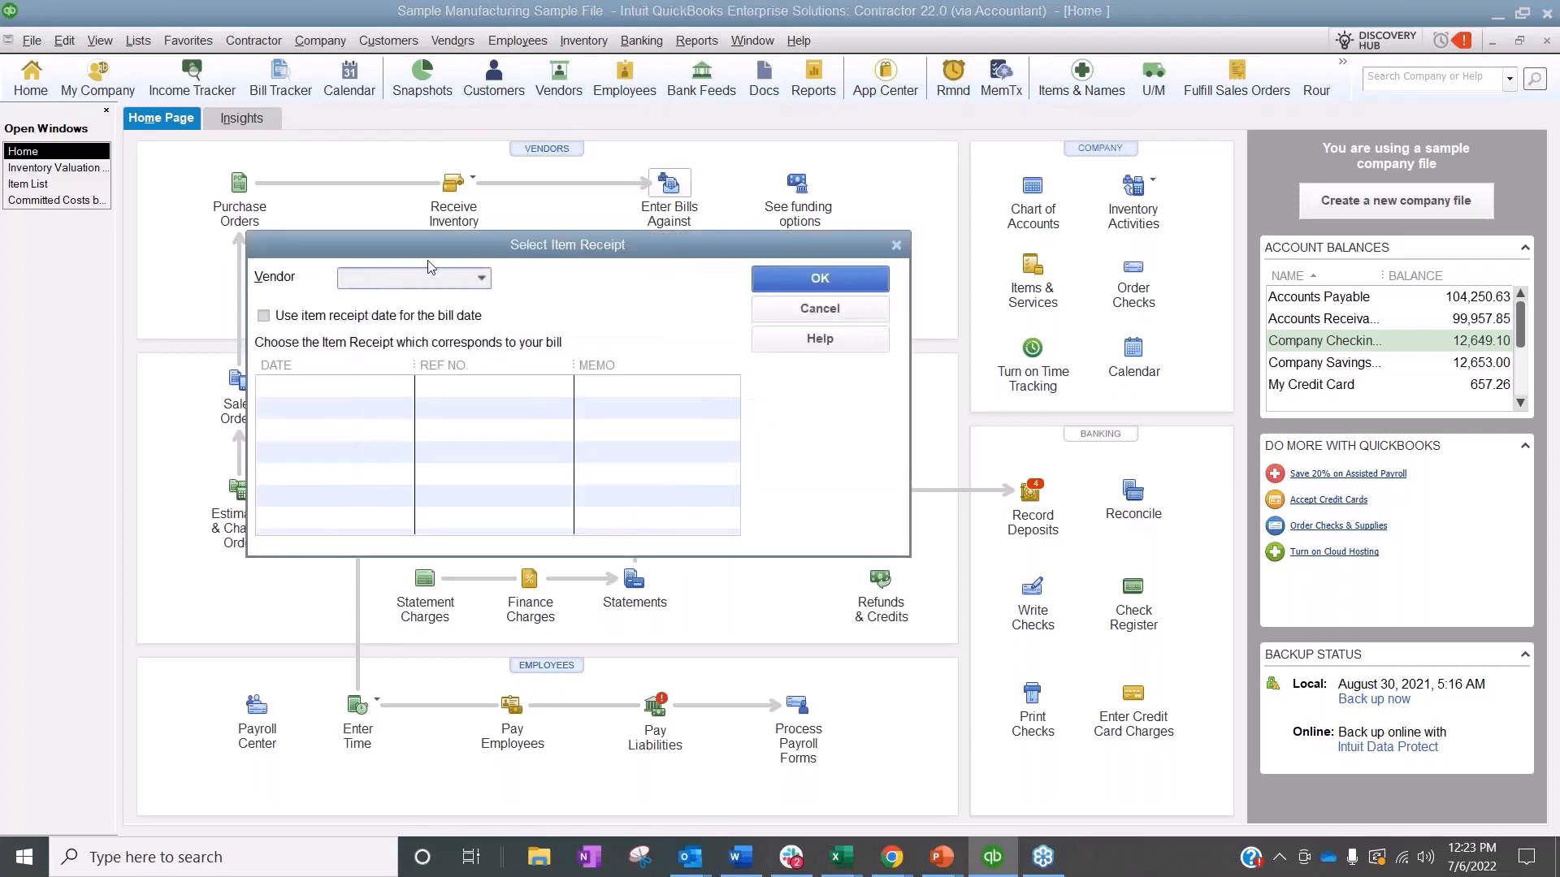
left_click(483, 279)
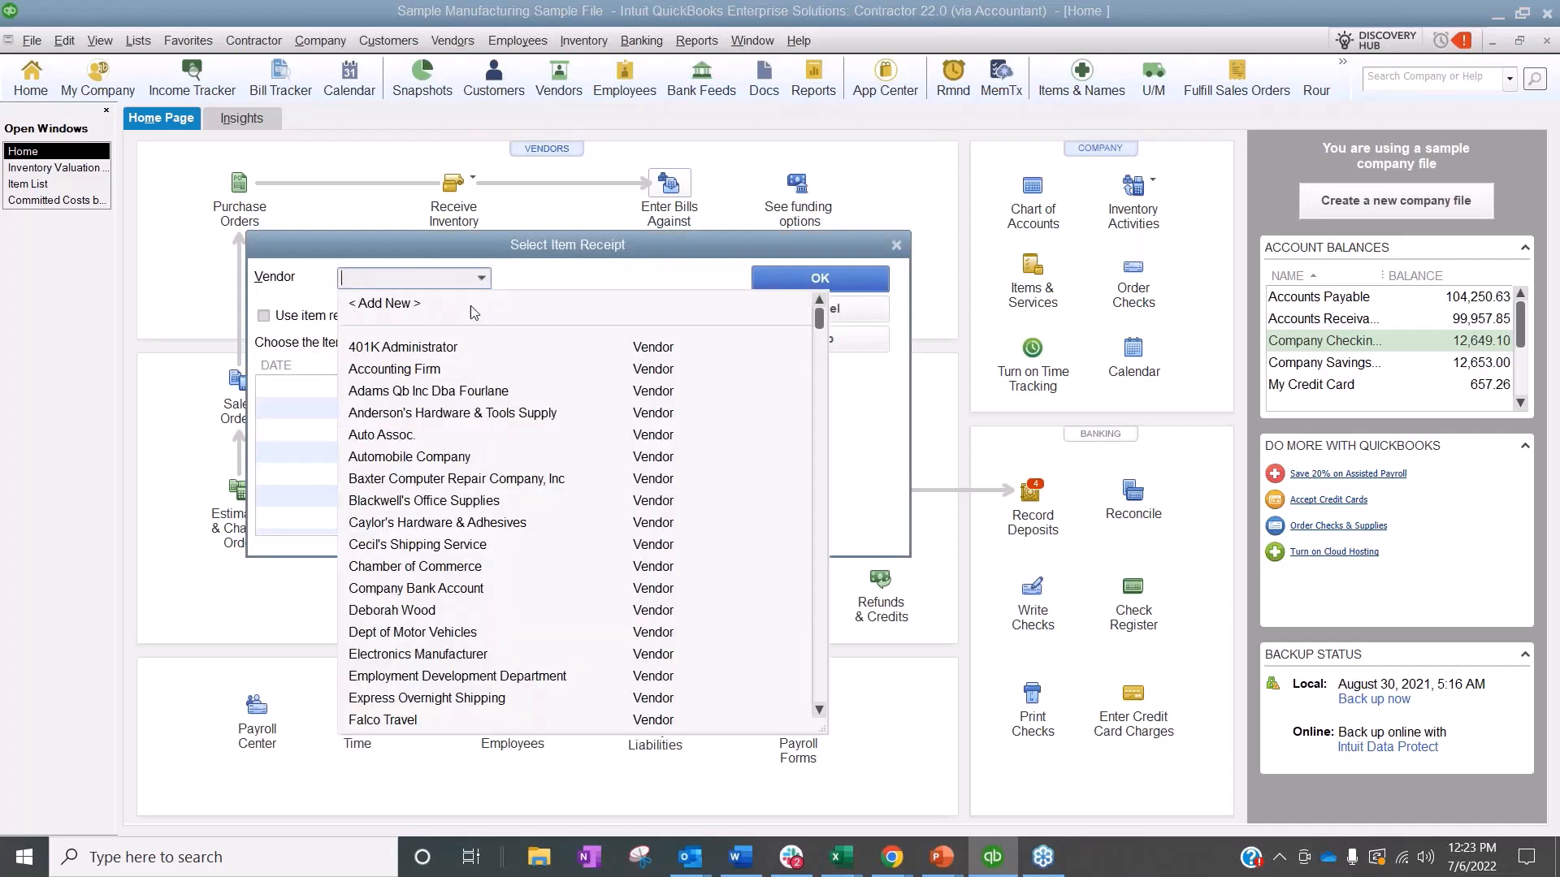
left_click(453, 415)
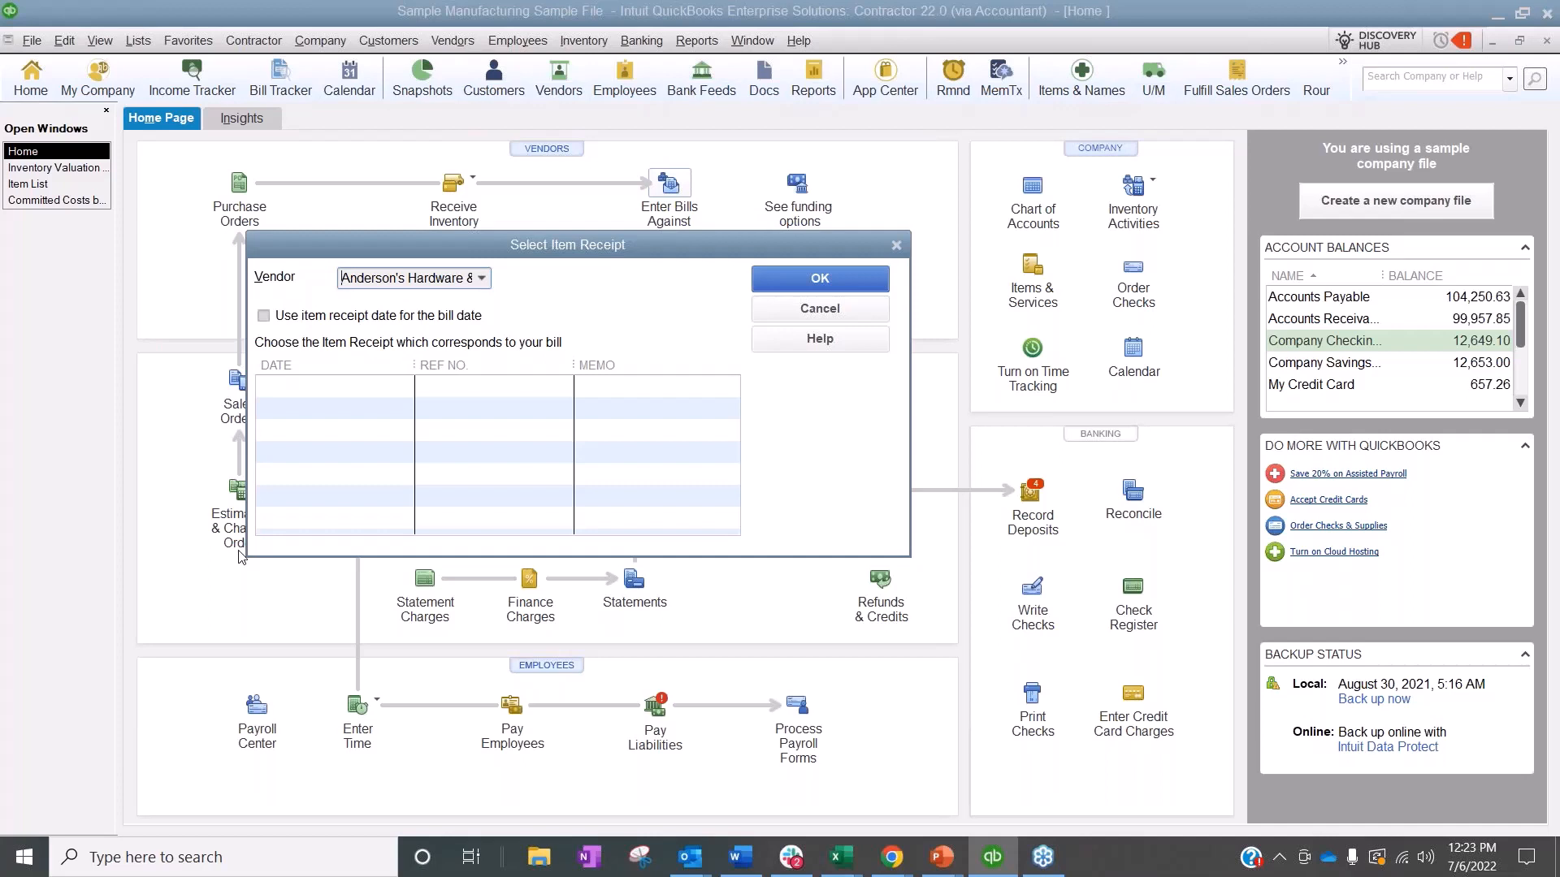
left_click(878, 309)
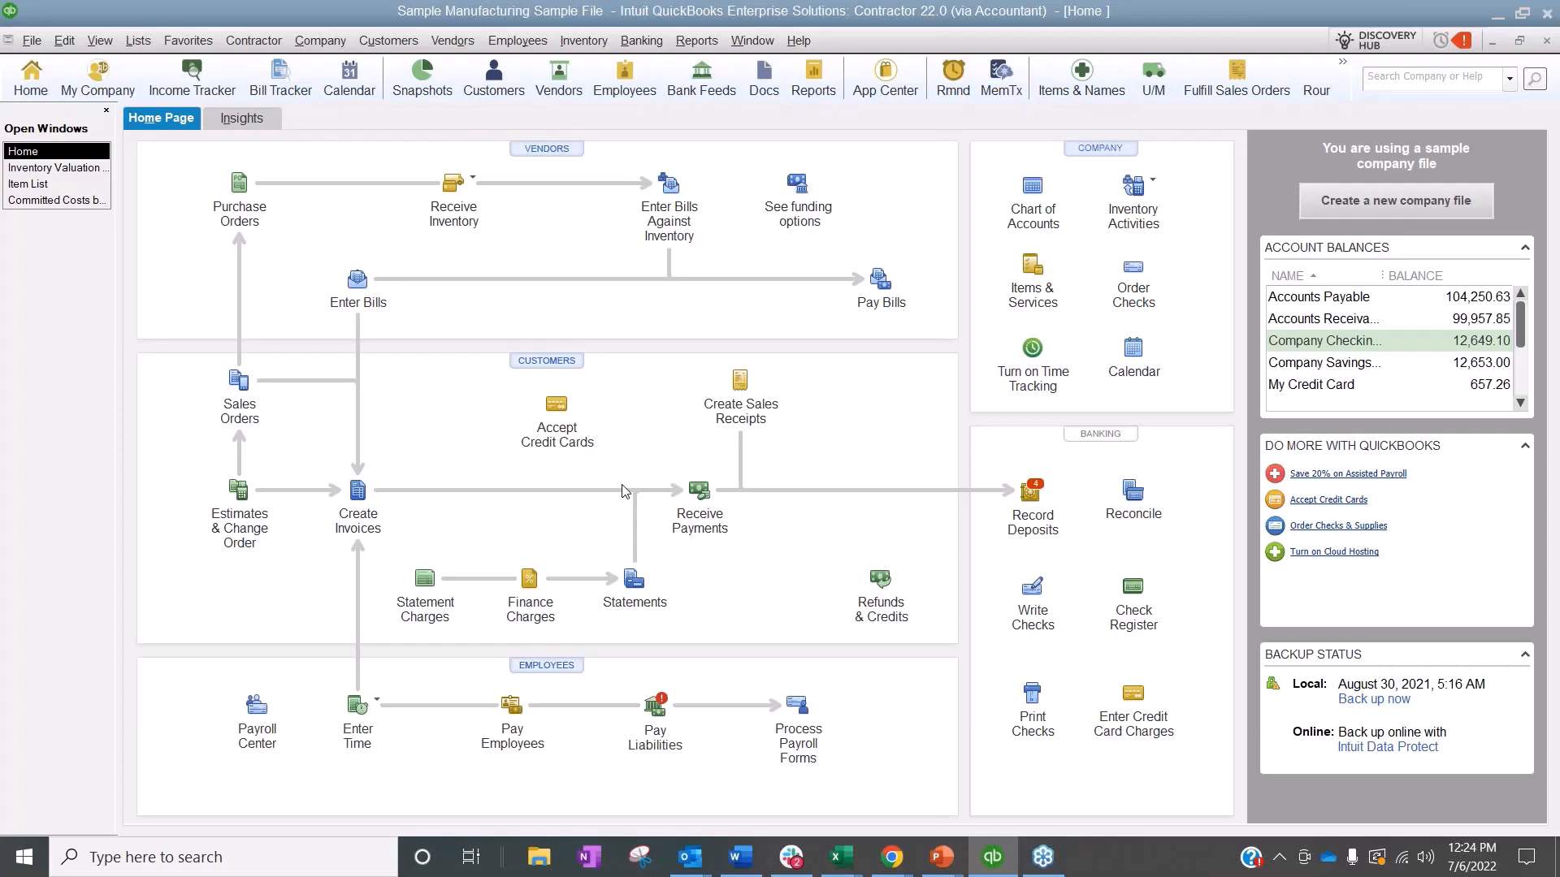
Review the Inventory Stock Status by Item report for on-hand, available and on-PO quantities, and close it.
left_click(696, 40)
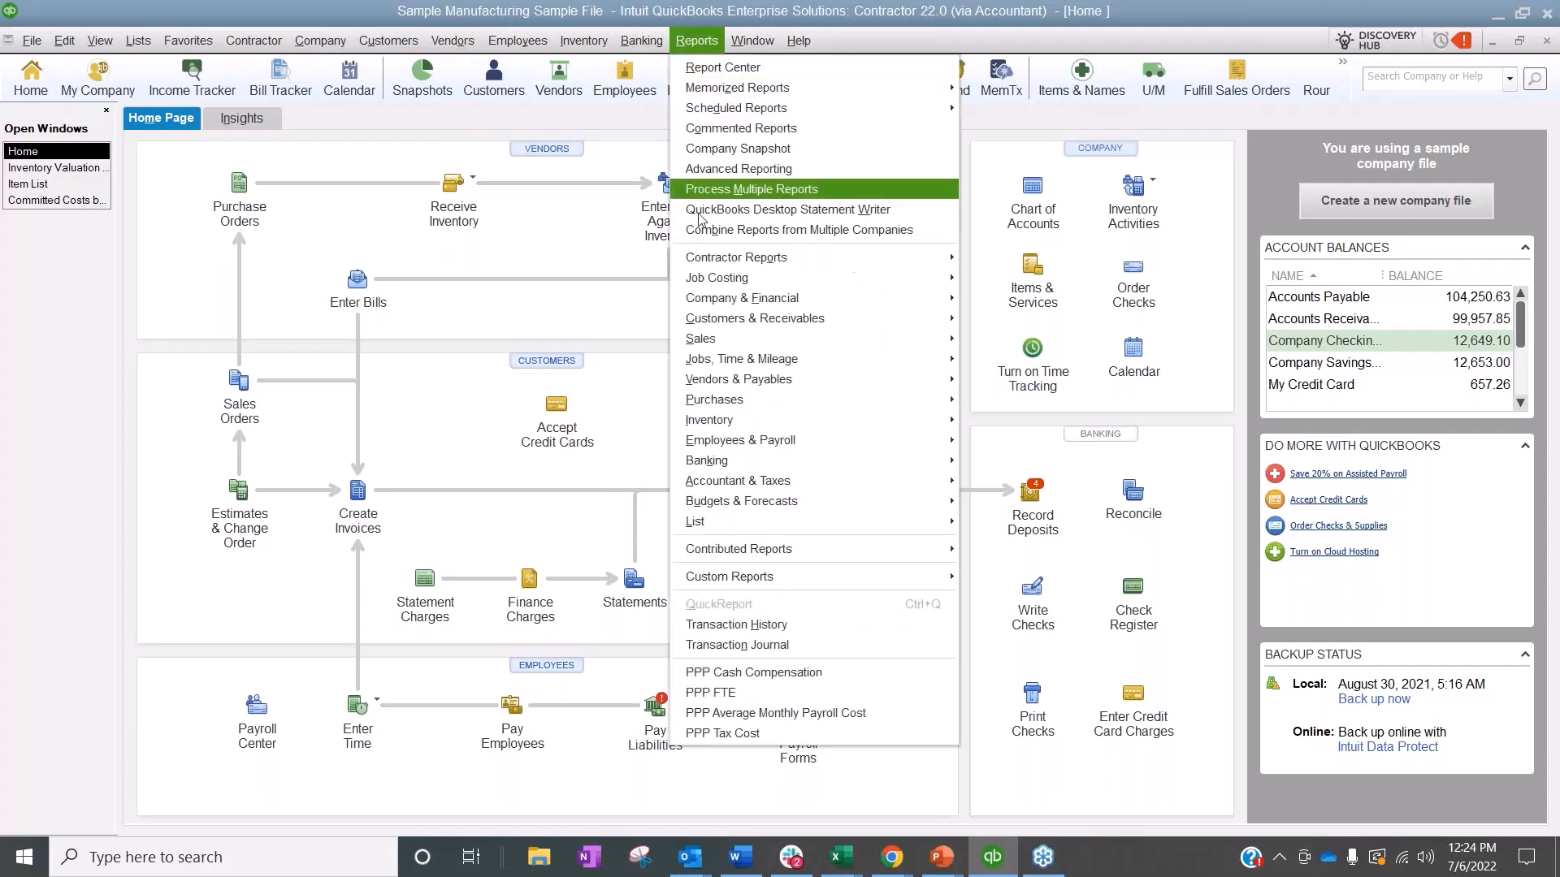
mouse_move(735, 419)
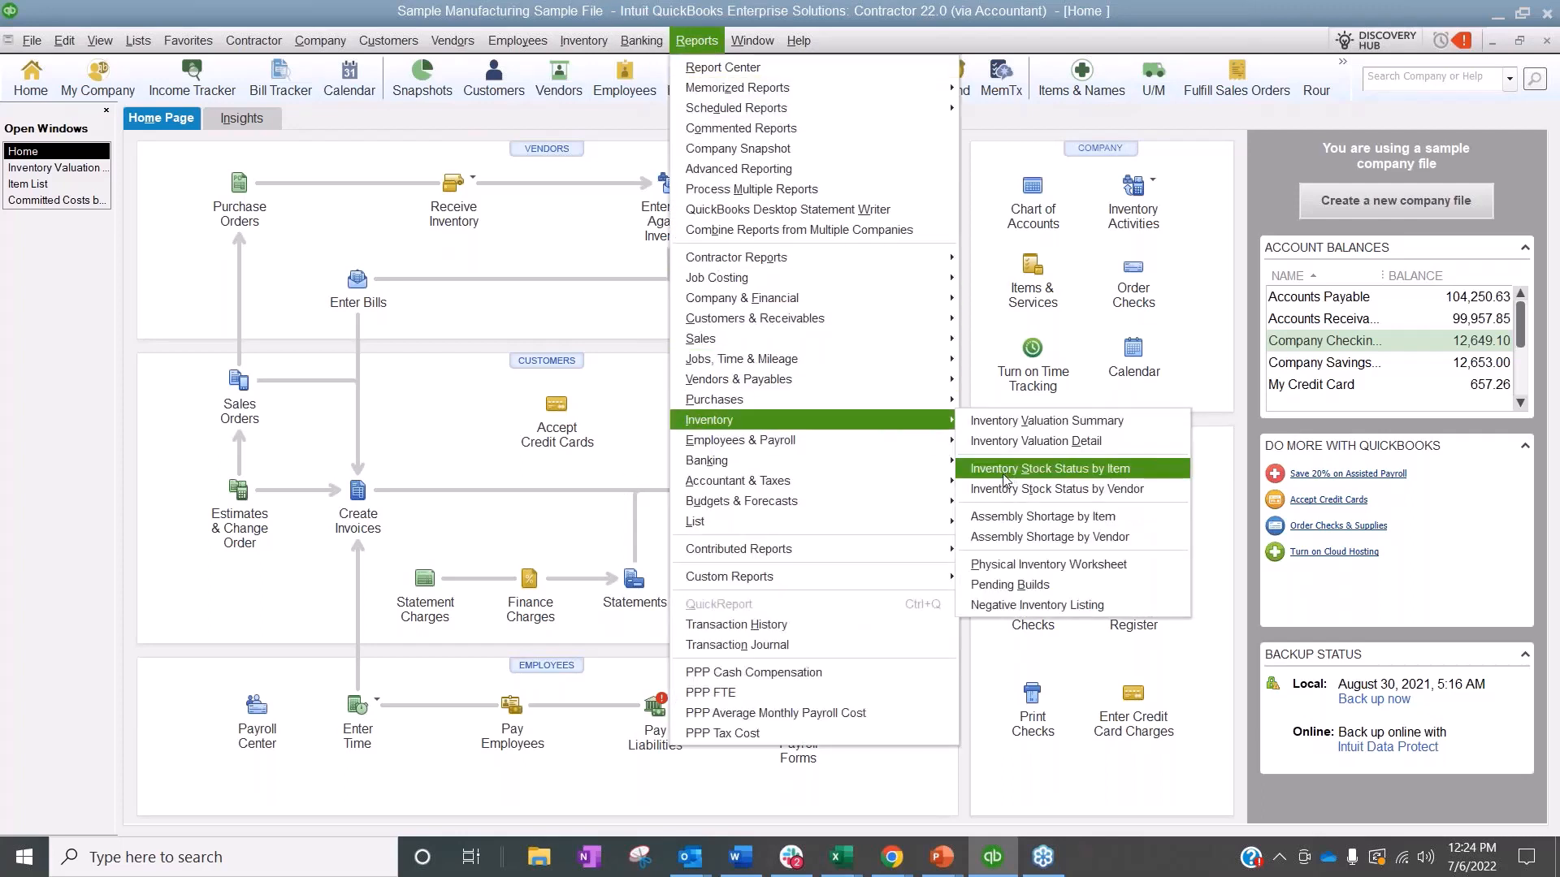
left_click(1049, 469)
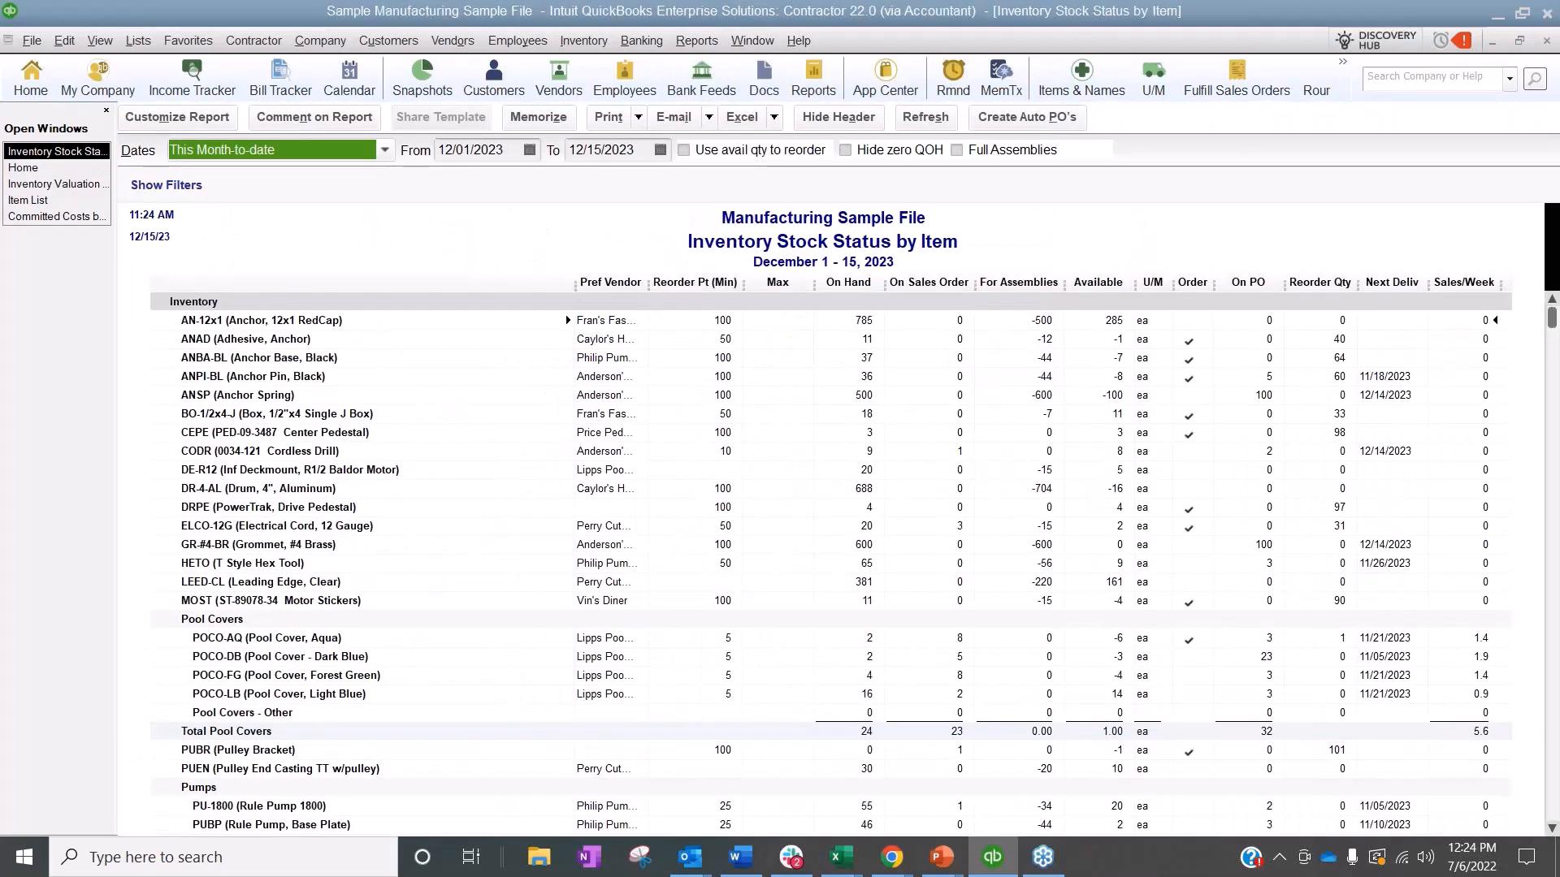
right_click(1080, 504)
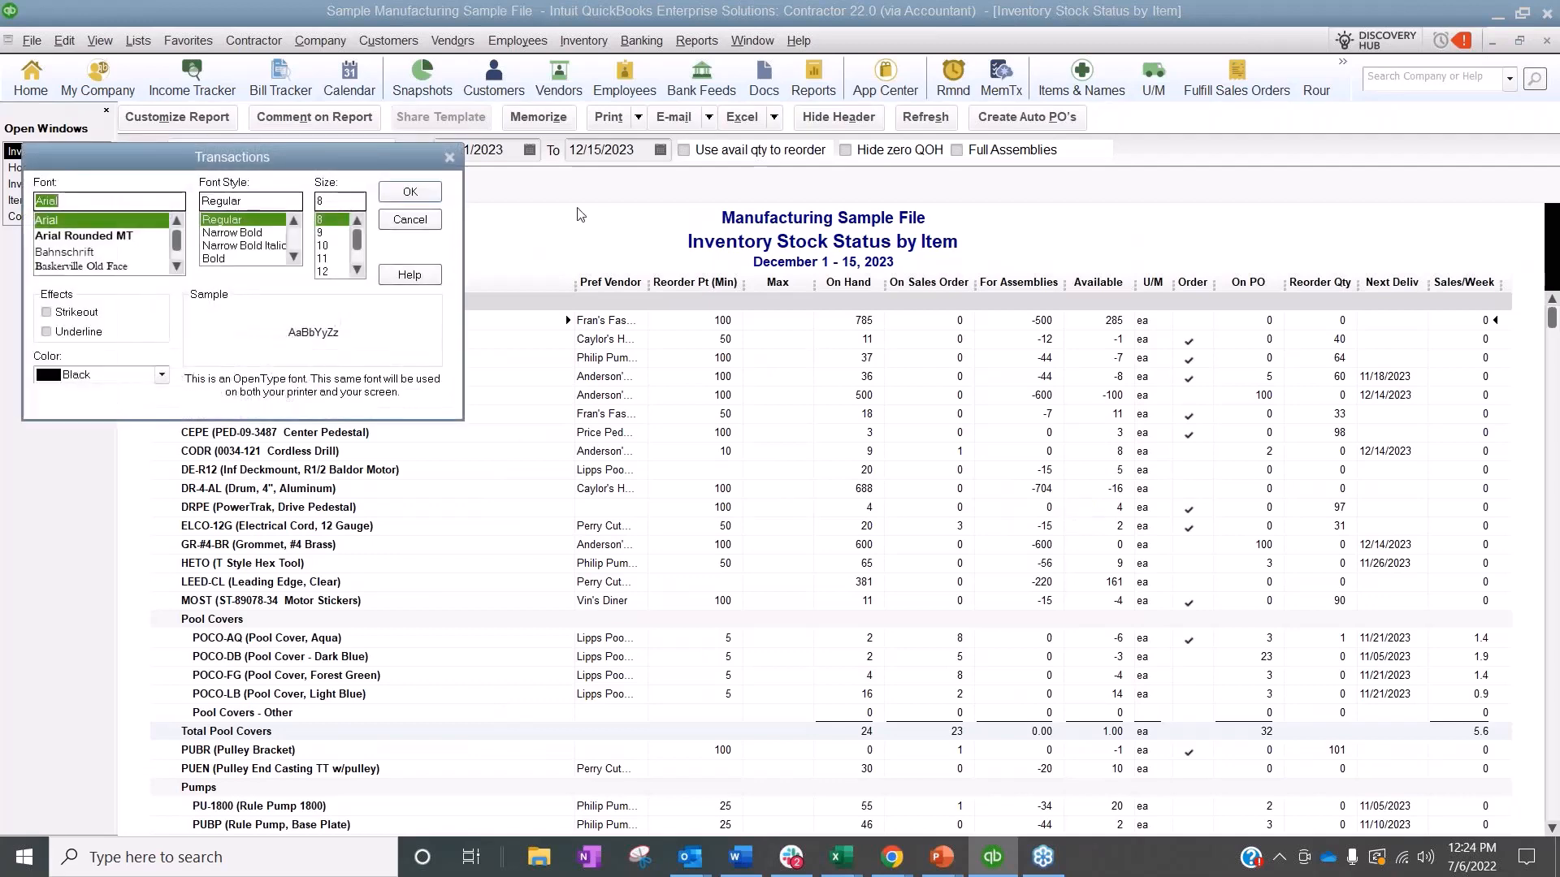
left_click(410, 219)
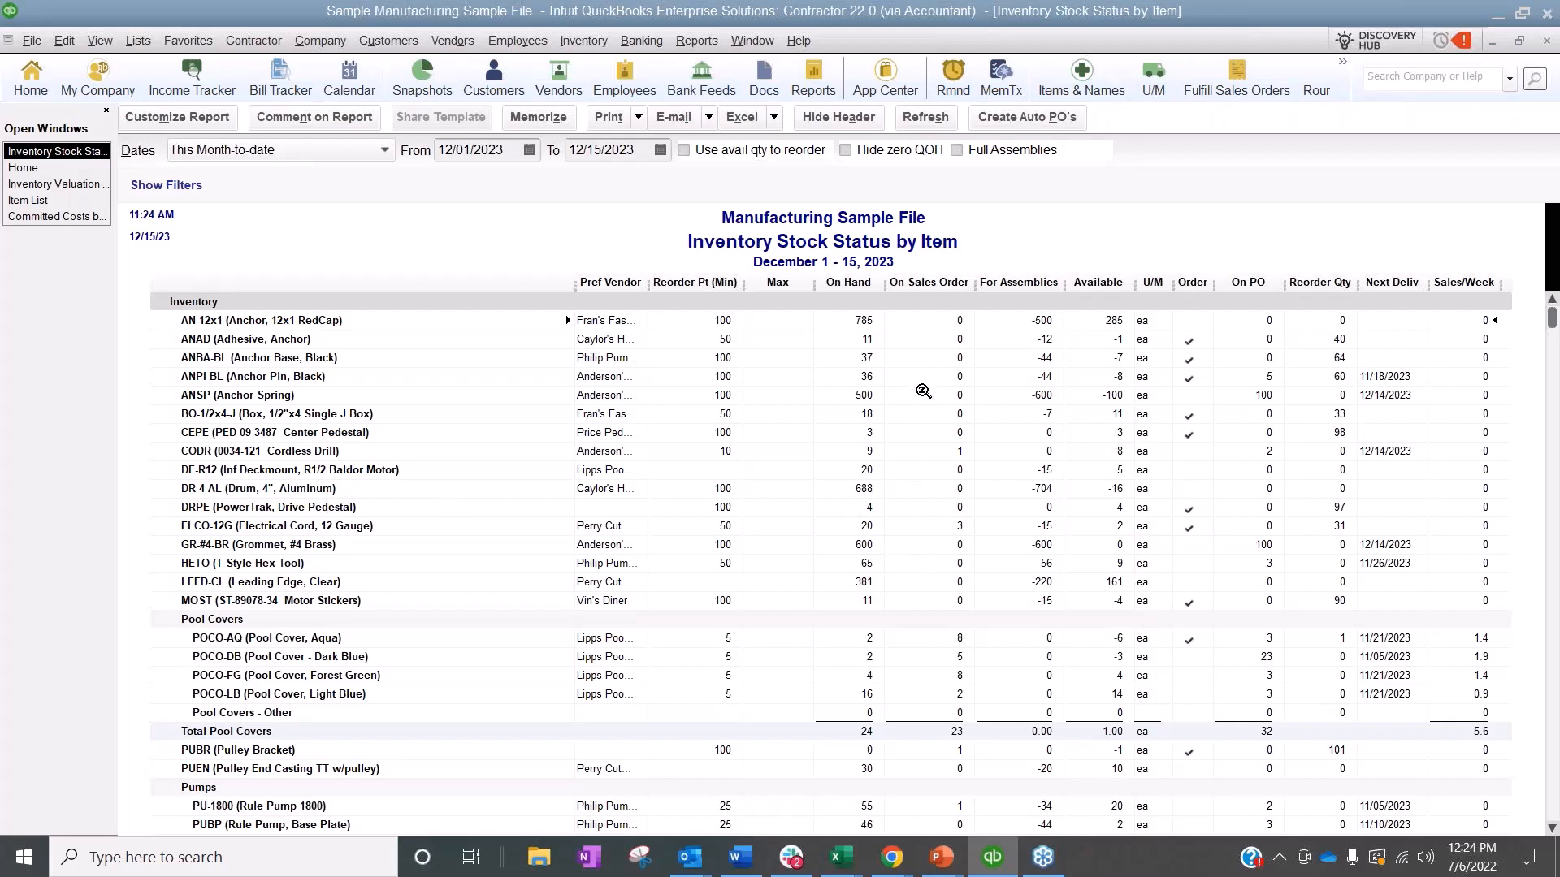
left_click(1547, 40)
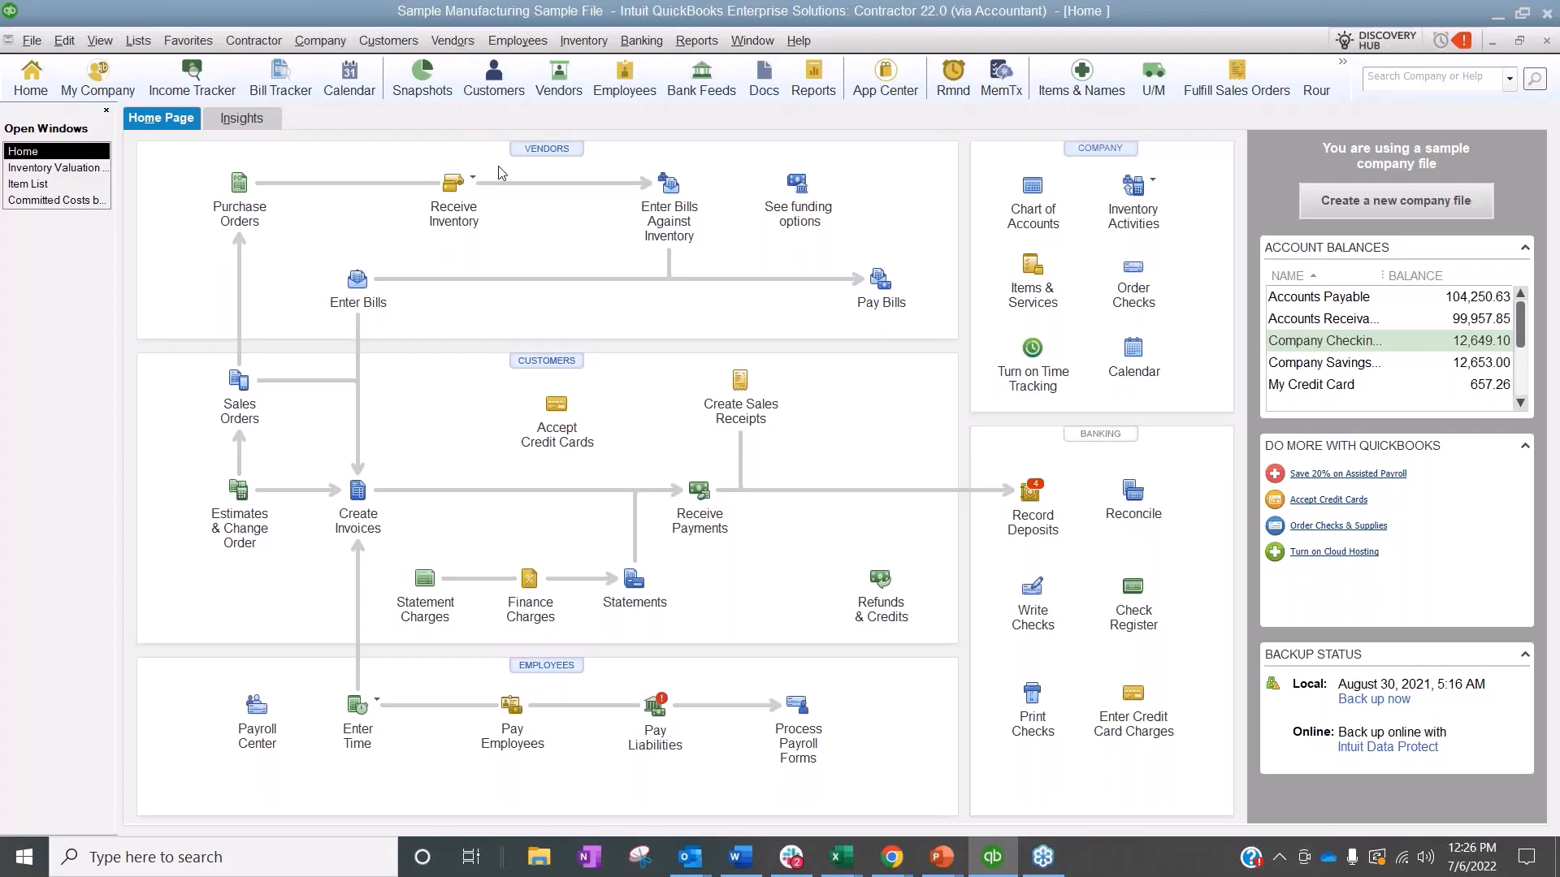
Review the company preferences for Items & Inventory, including Enhanced Inventory Receiving, and leave them without saving changes.
left_click(64, 40)
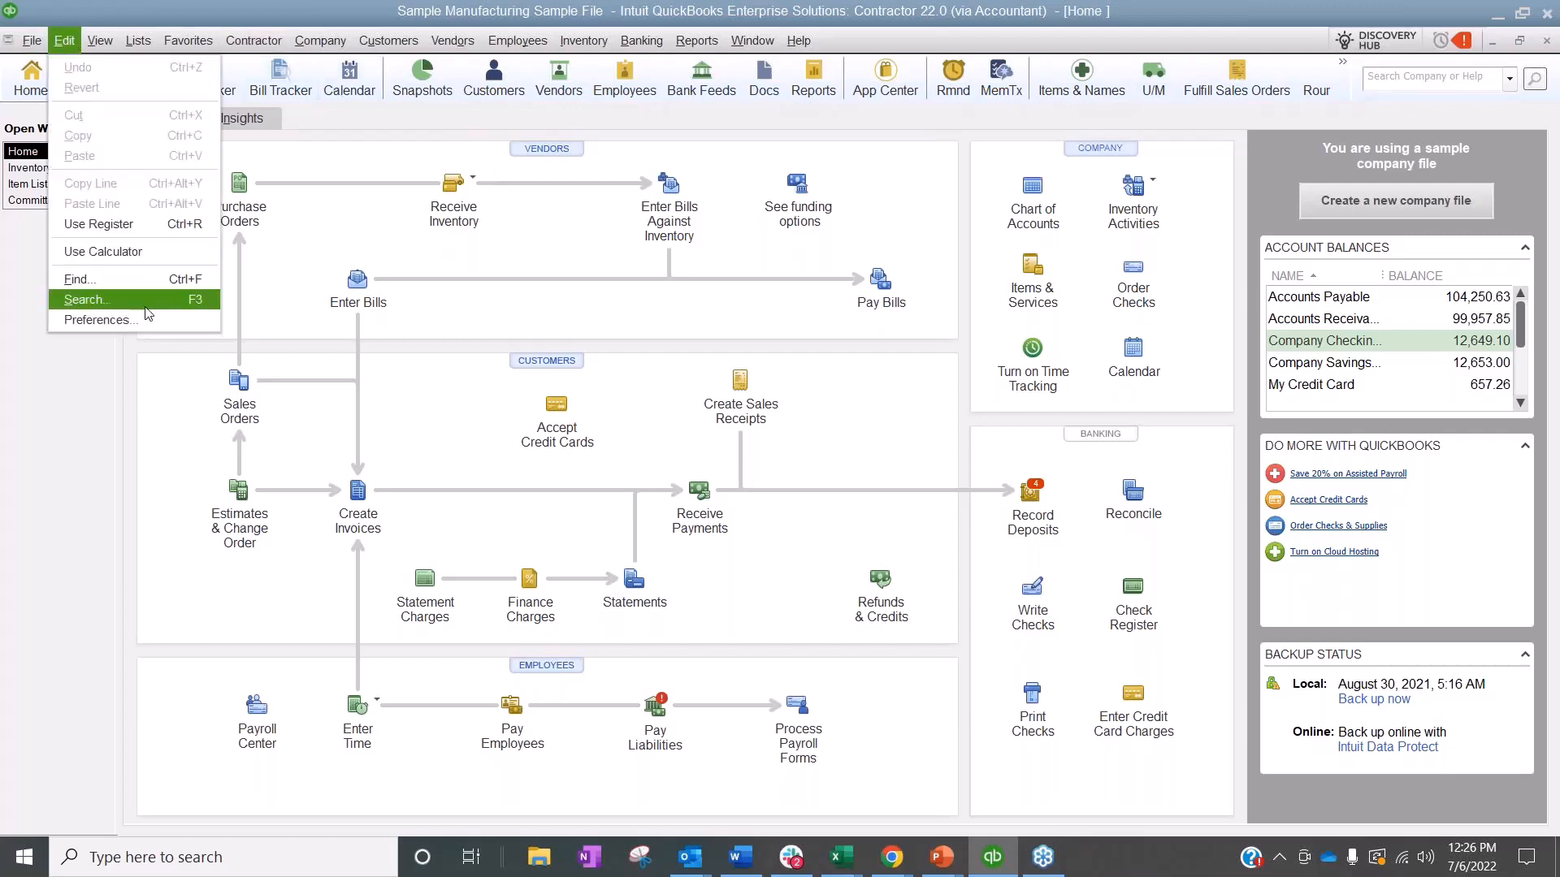
left_click(122, 319)
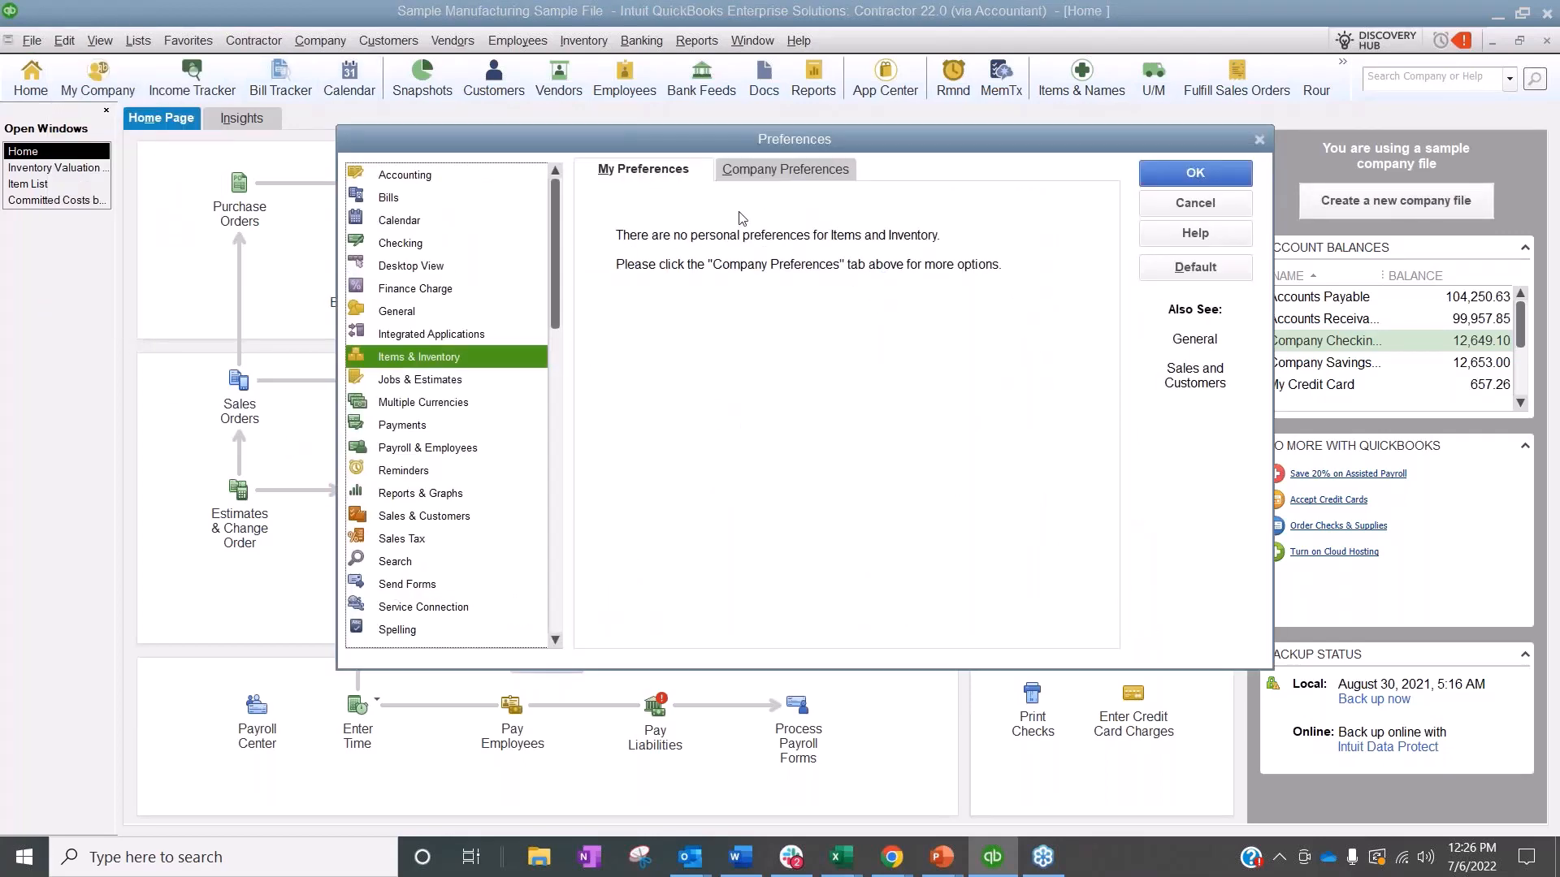
left_click(780, 171)
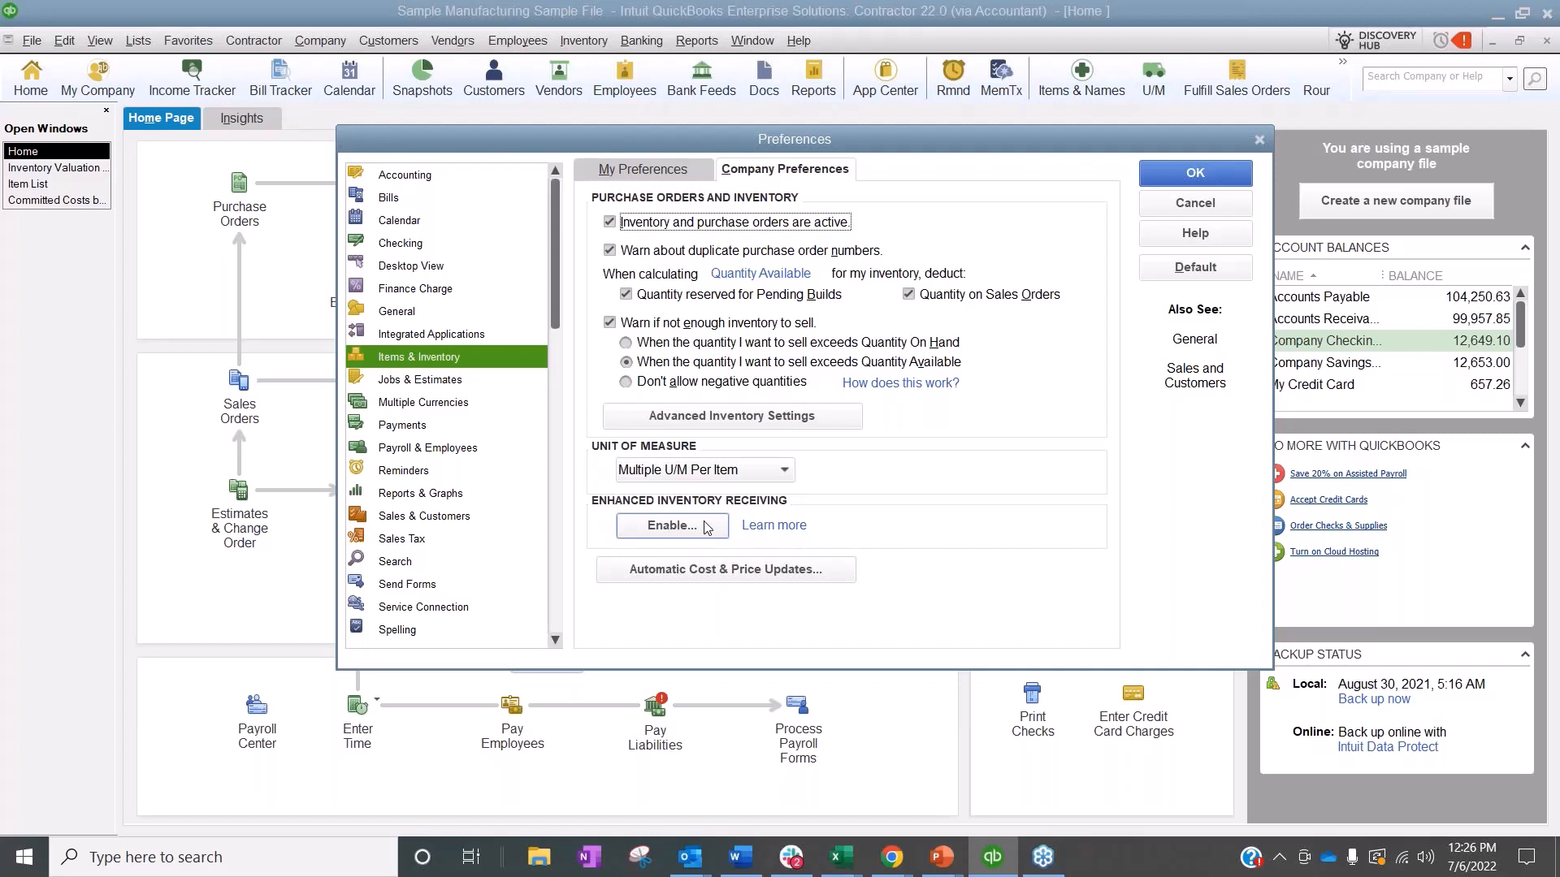
left_click(1248, 202)
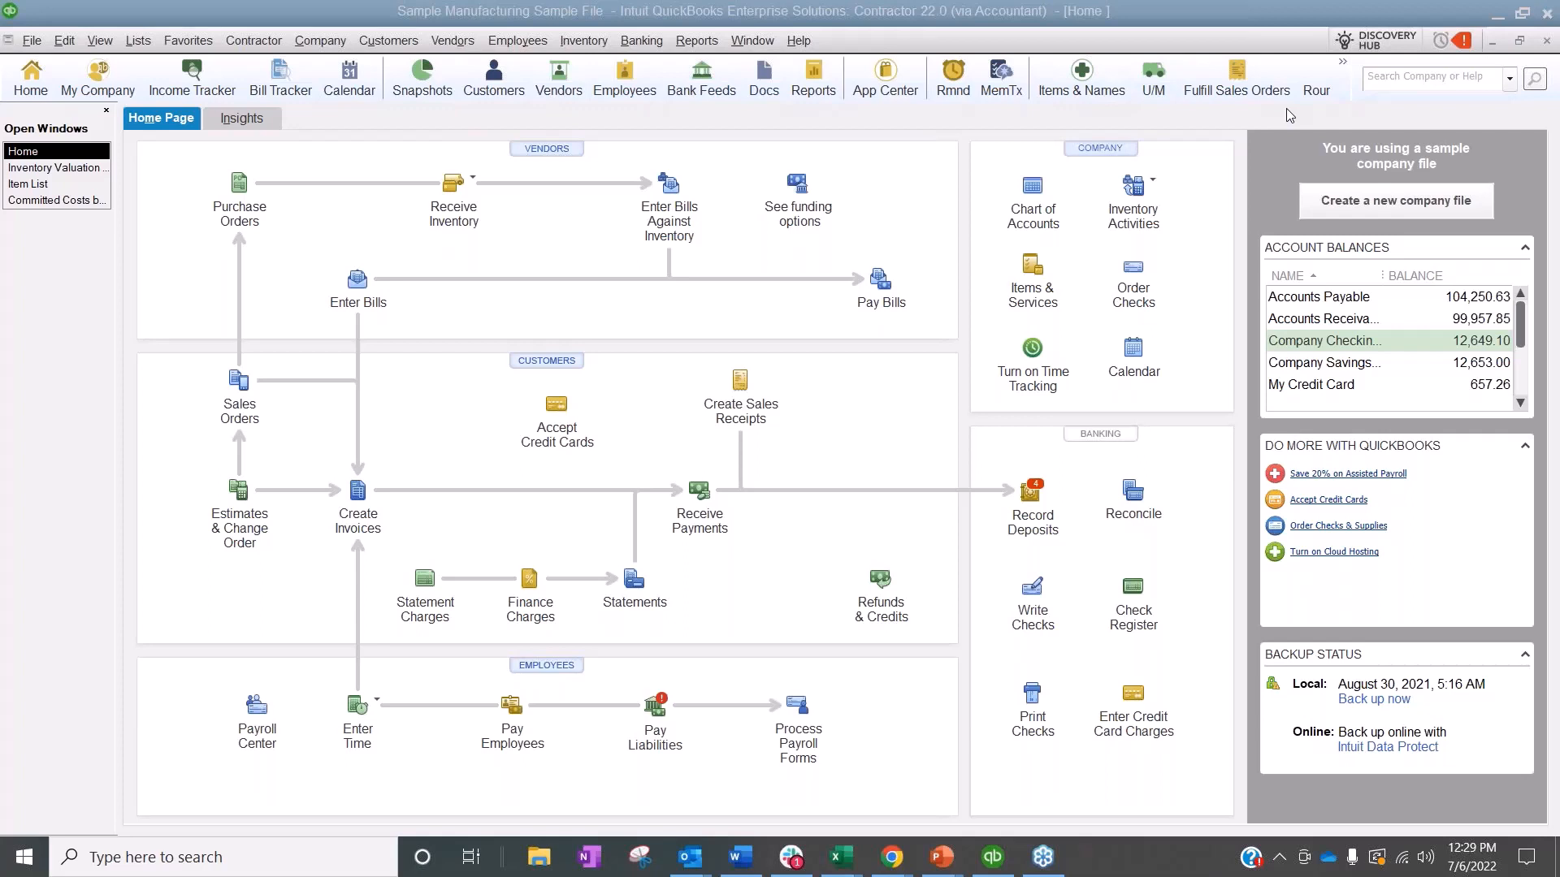
key("alt+Tab")
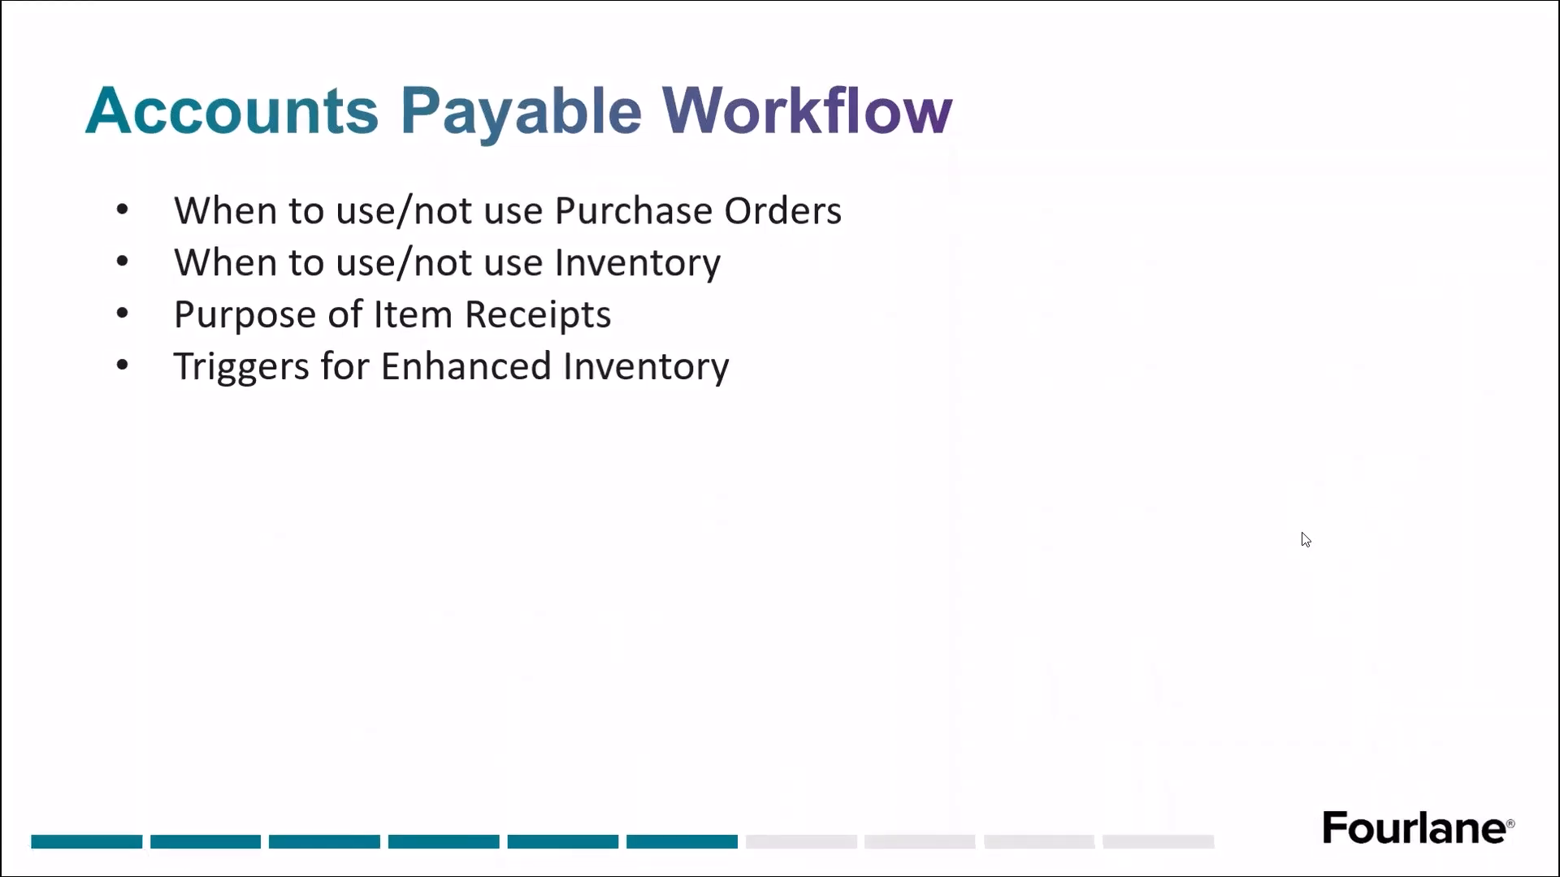
key("Right")
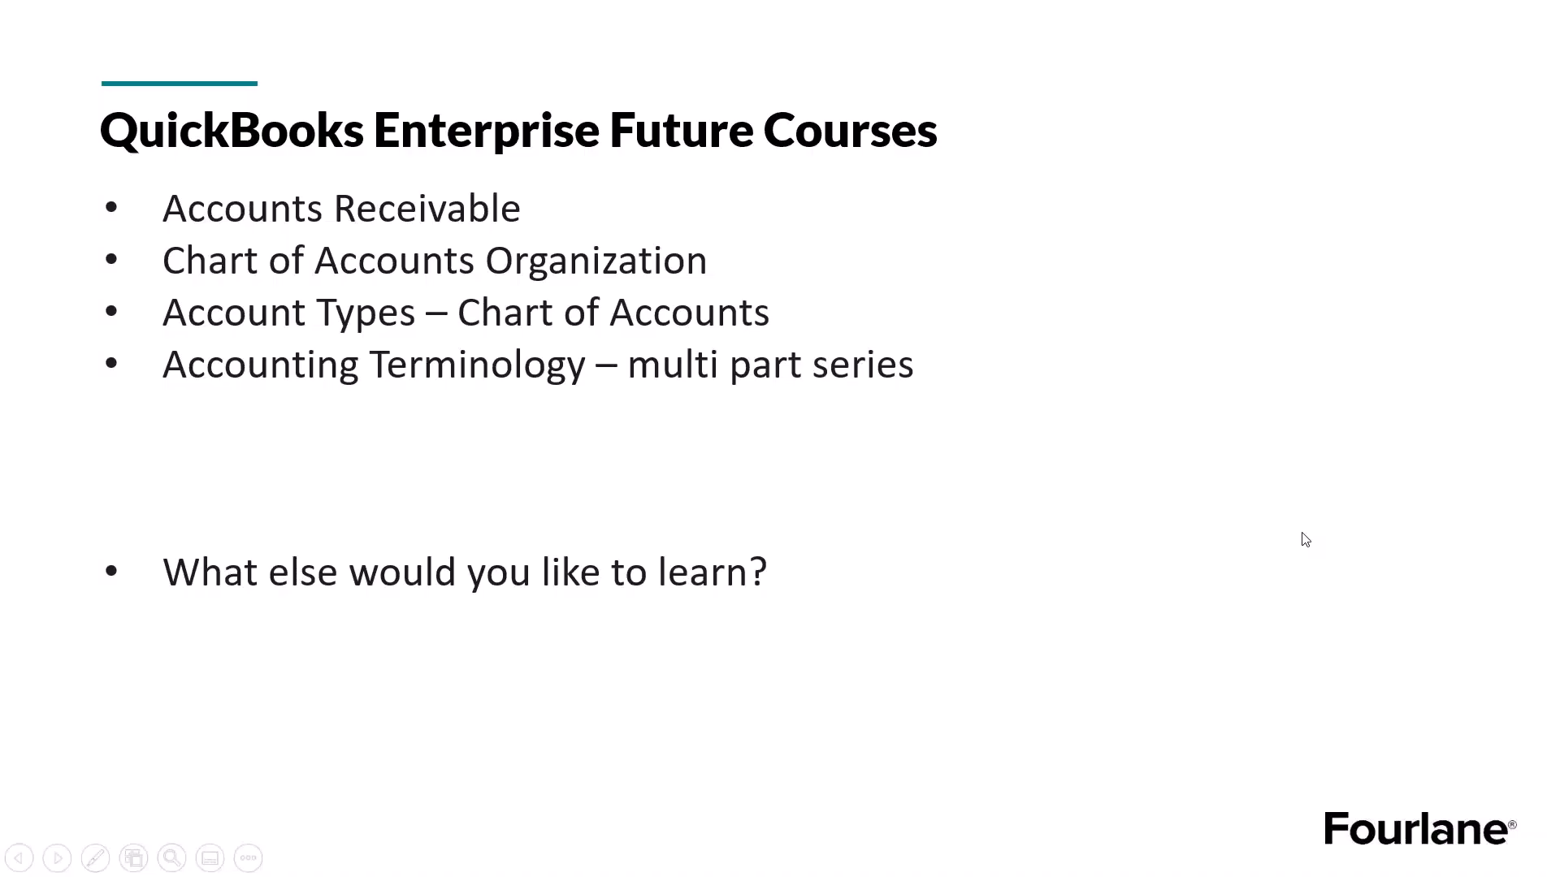